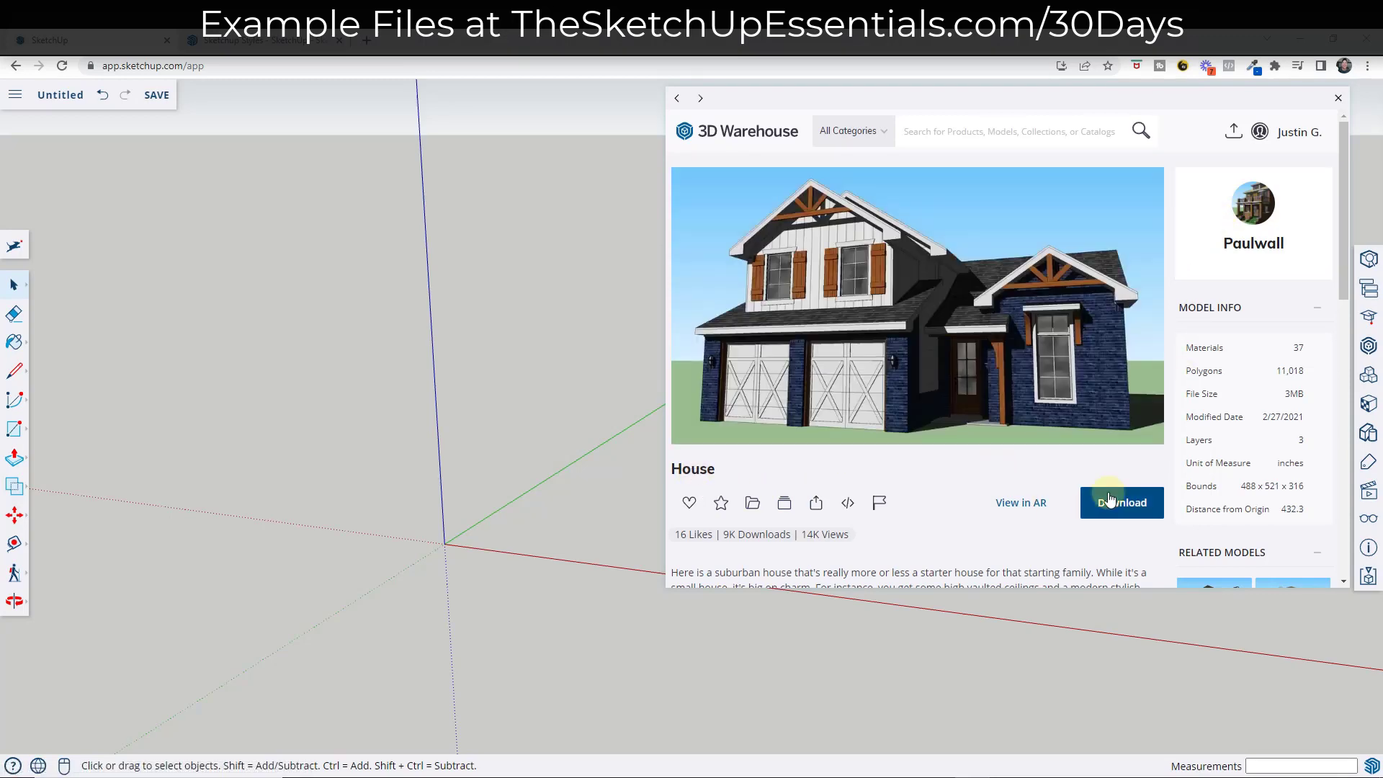
Step: Download the House model from 3D Warehouse into the open SketchUp model
{"action": "left_click", "coordinate": [1110, 500]}
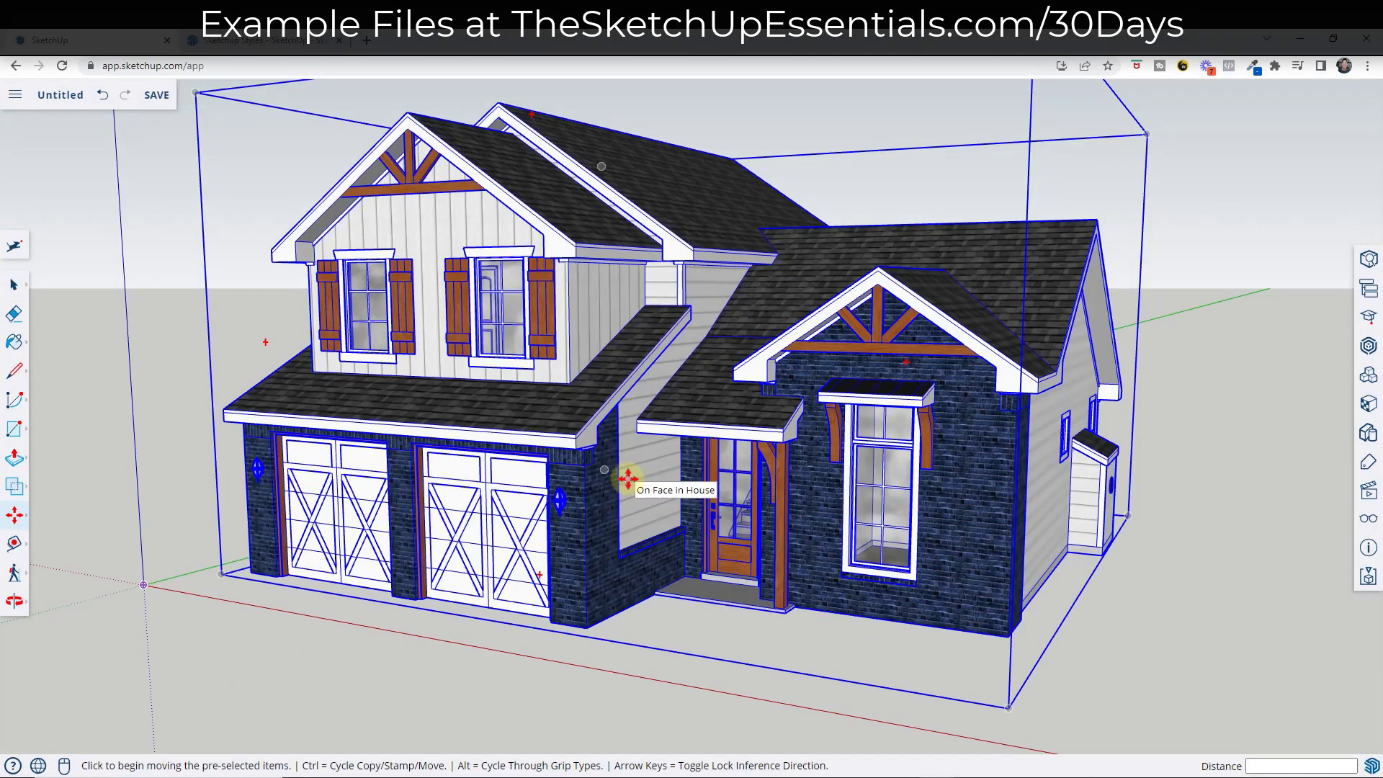
{"action": "middle_click_drag", "start_coordinate": [624, 484], "coordinate": [614, 476]}
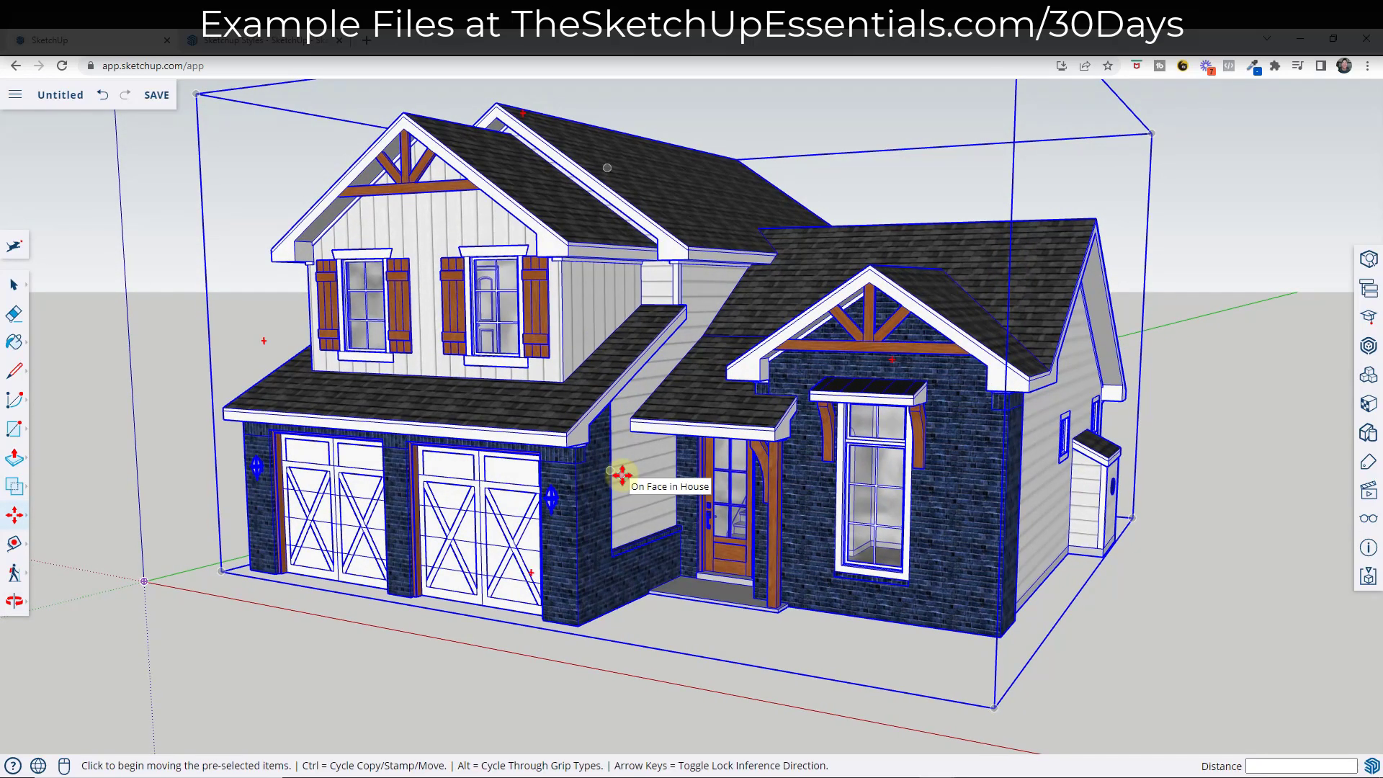
{"action": "middle_click_drag", "start_coordinate": [622, 475], "coordinate": [626, 474]}
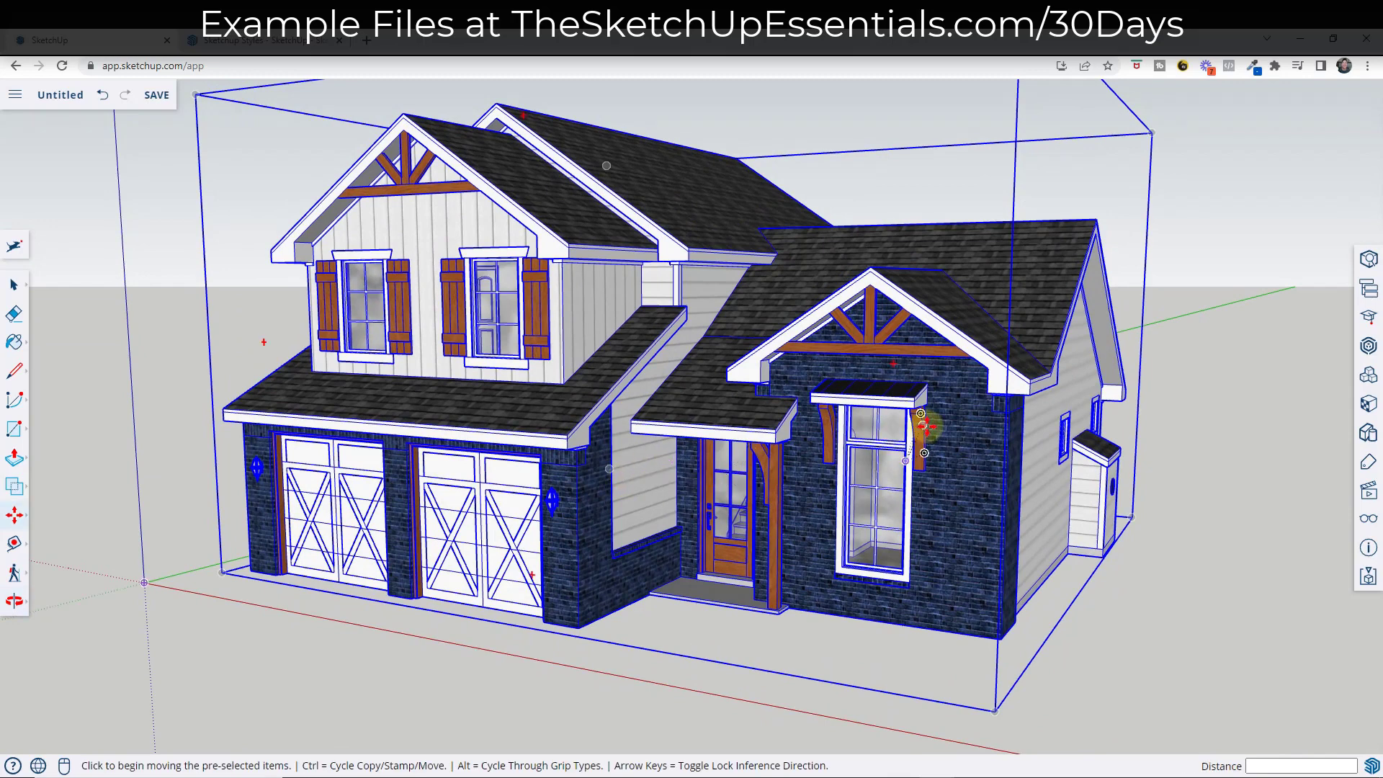
Step: Browse the Assorted Styles collection and apply the Default Style from the Default Styles collection to the house model
{"action": "left_click", "coordinate": [1366, 434]}
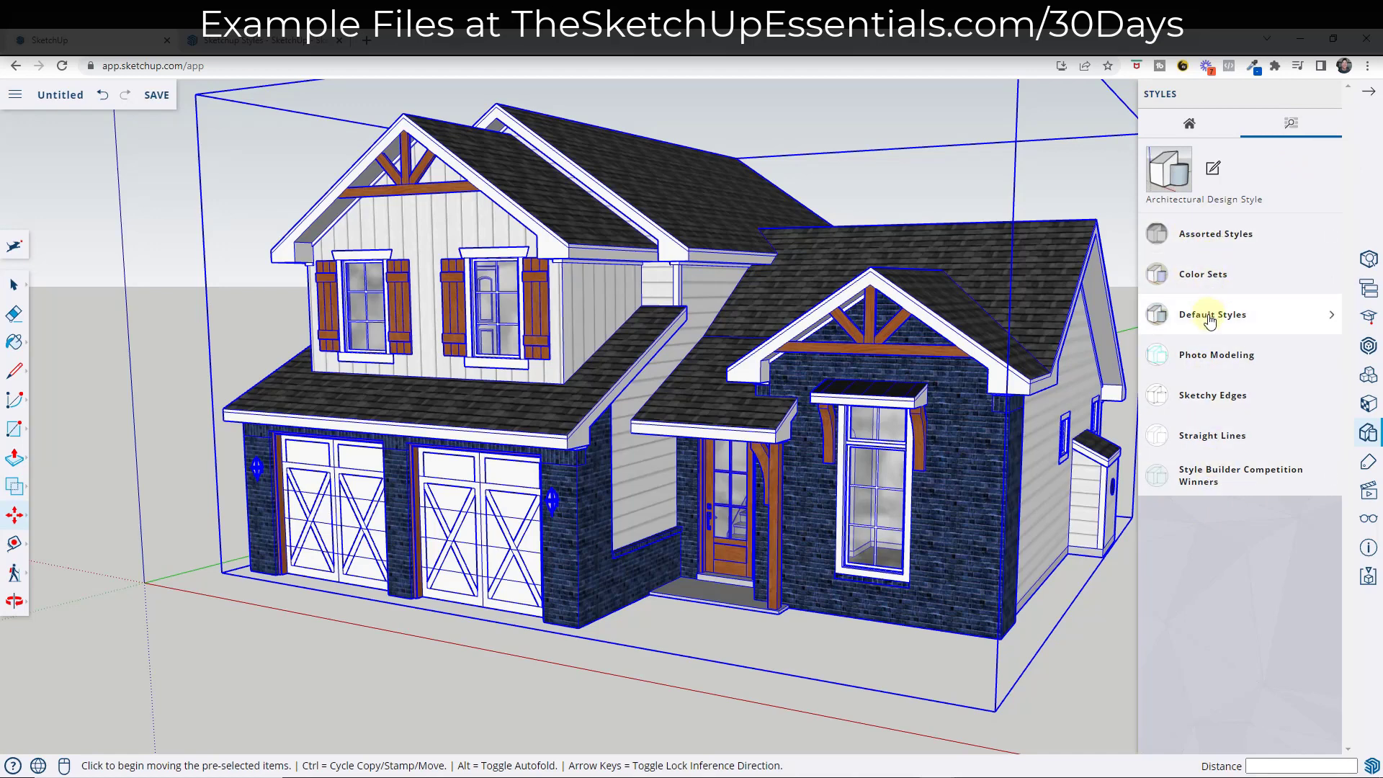
{"action": "left_click", "coordinate": [1207, 228]}
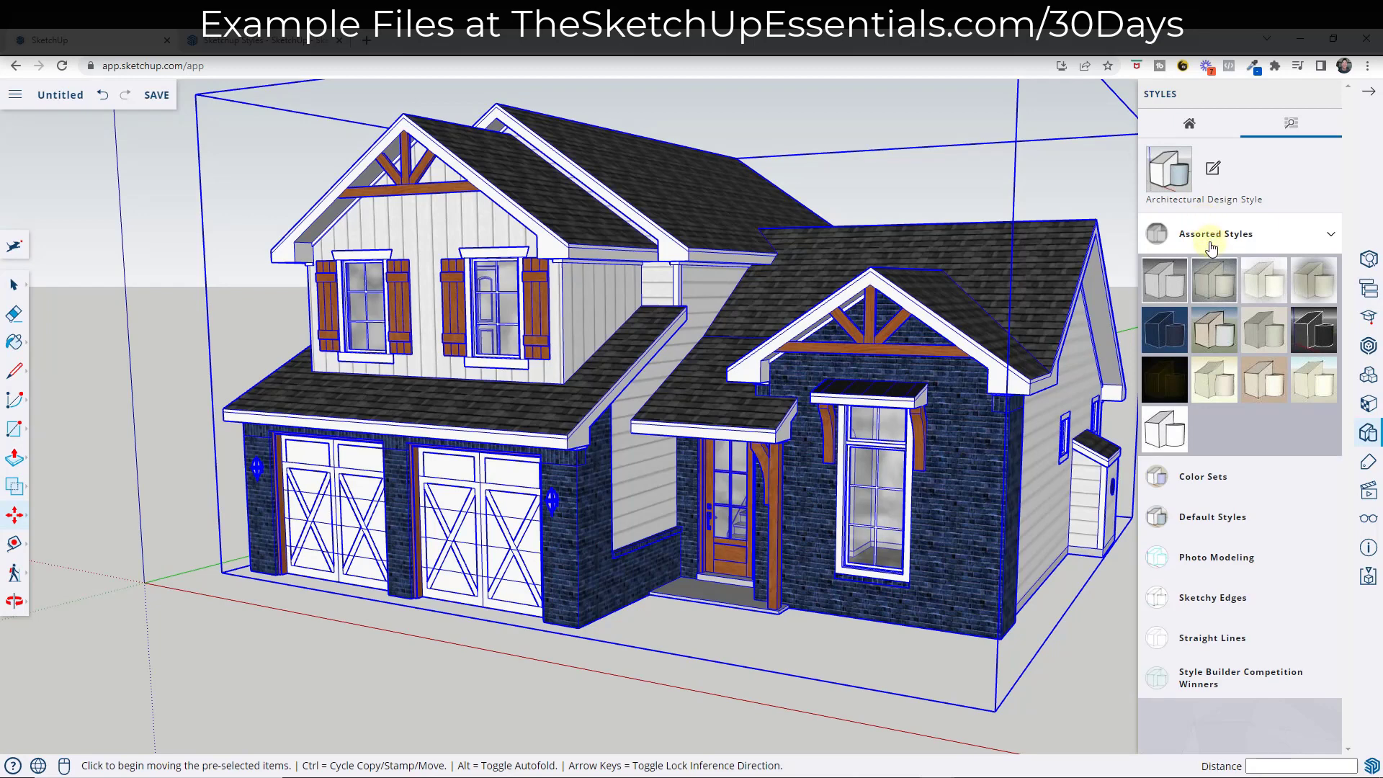
{"action": "left_click", "coordinate": [1212, 241]}
{"action": "left_click", "coordinate": [1201, 320]}
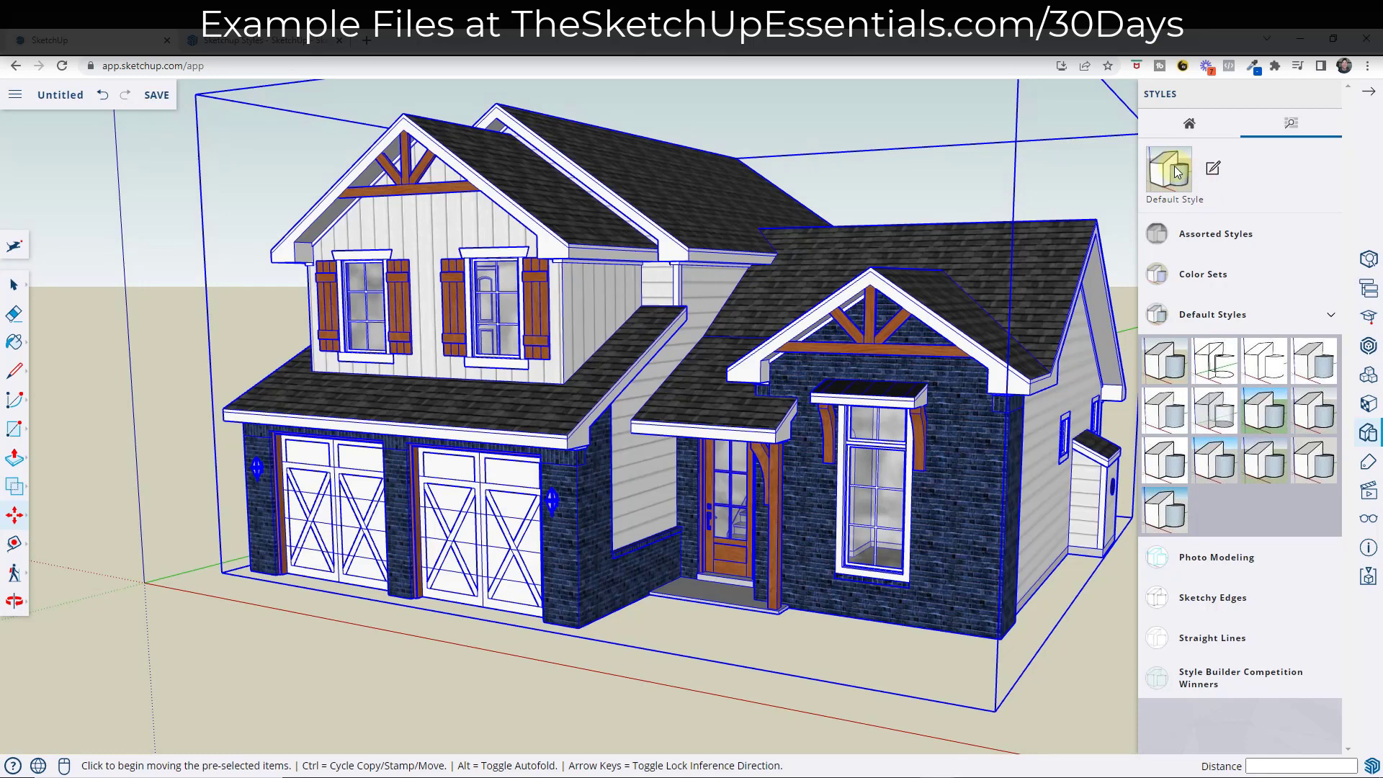
Step: Open the Default Style's edge settings for editing and toggle Profiles off and on to compare the outlines
{"action": "left_click", "coordinate": [1214, 172]}
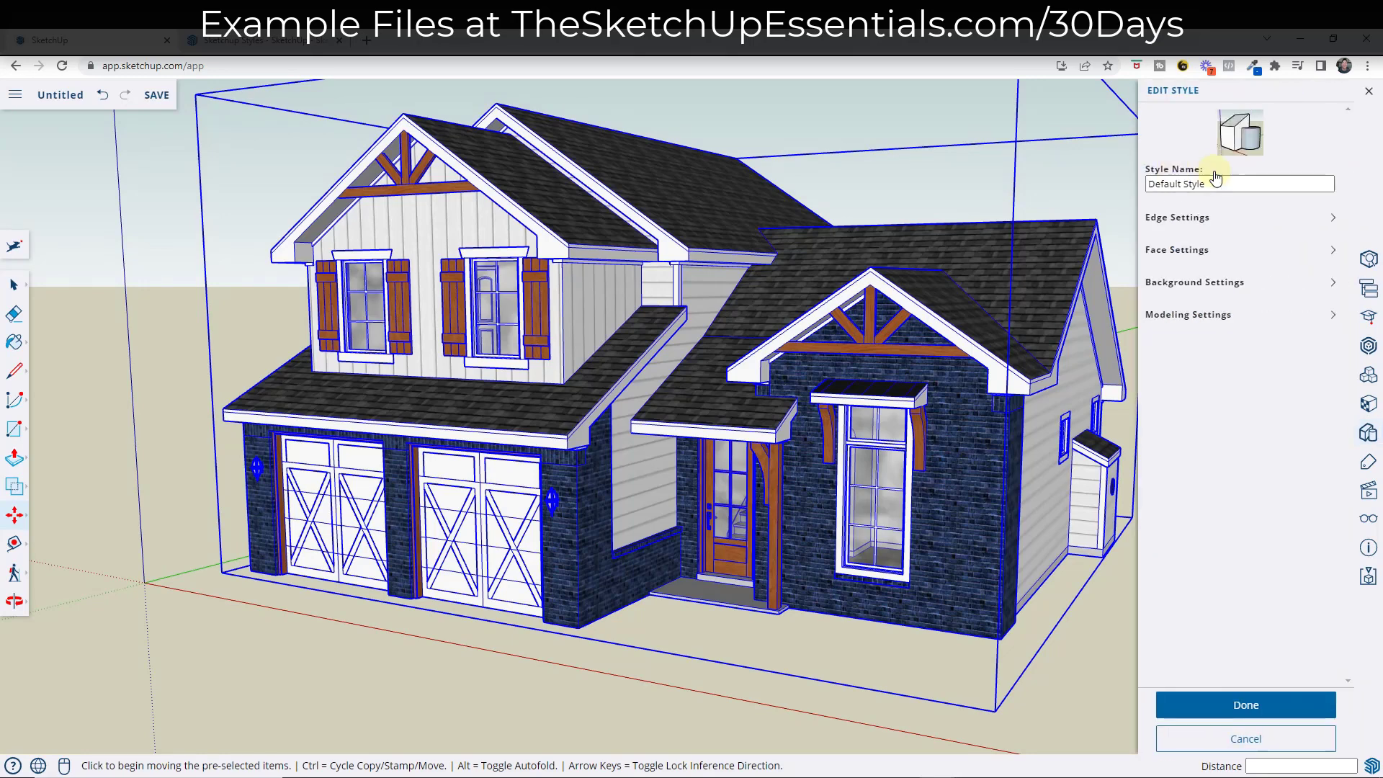
{"action": "left_click", "coordinate": [1225, 221]}
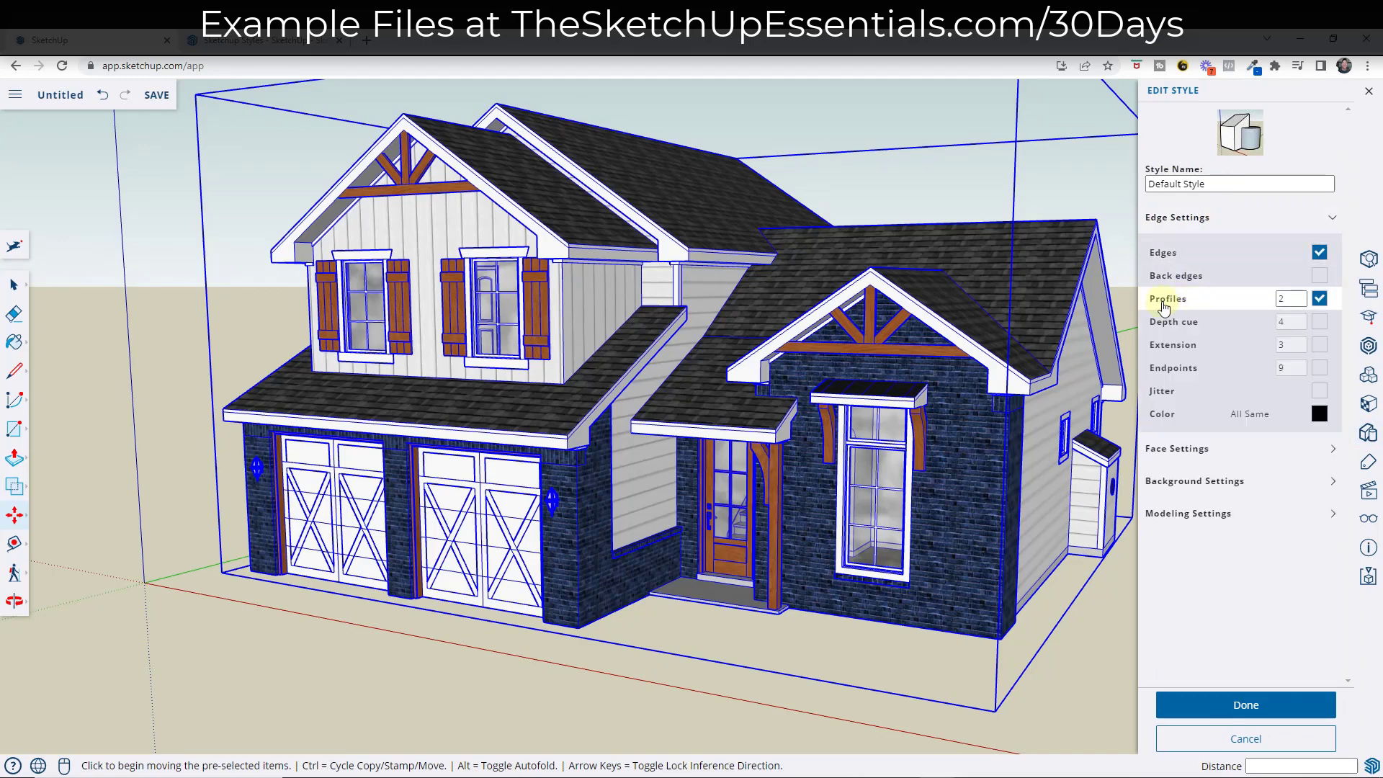
{"action": "left_click", "coordinate": [1320, 301]}
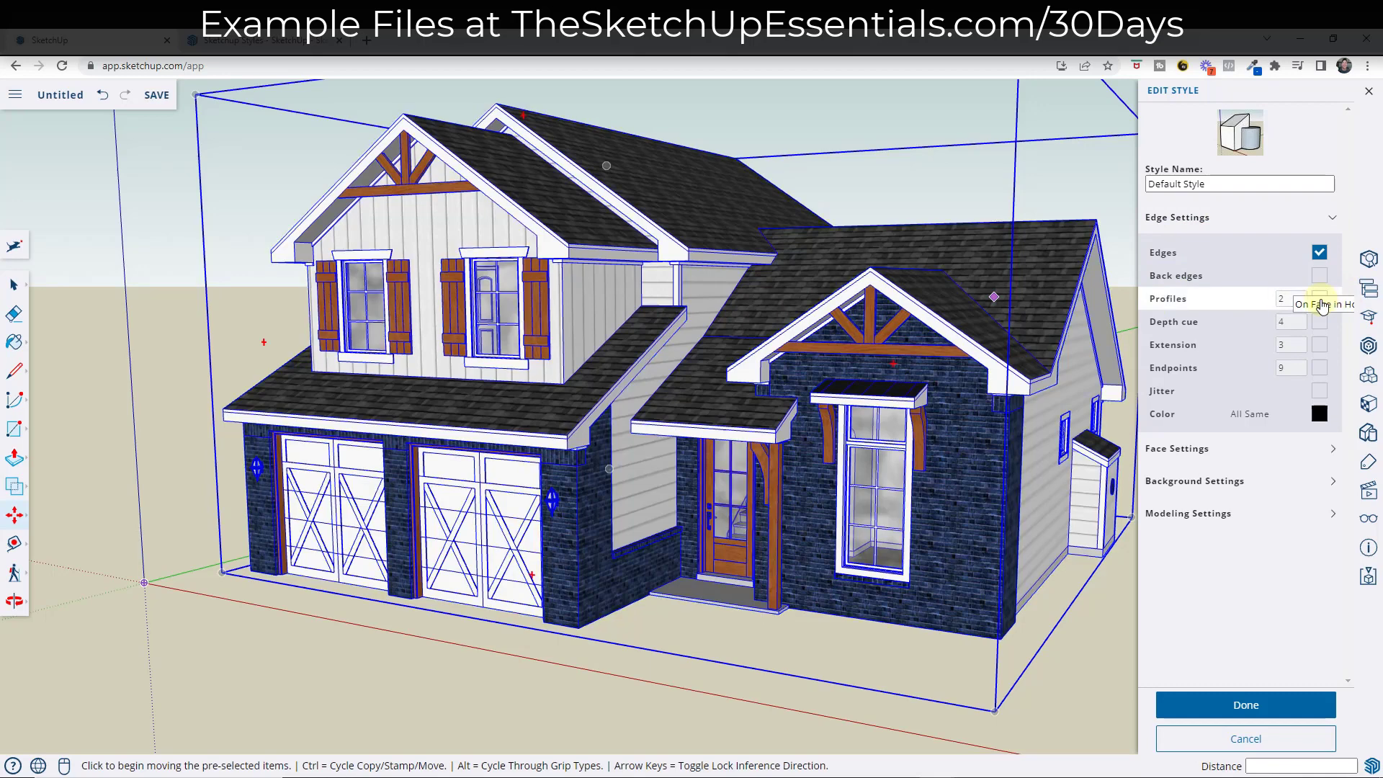
{"action": "left_click", "coordinate": [1320, 301]}
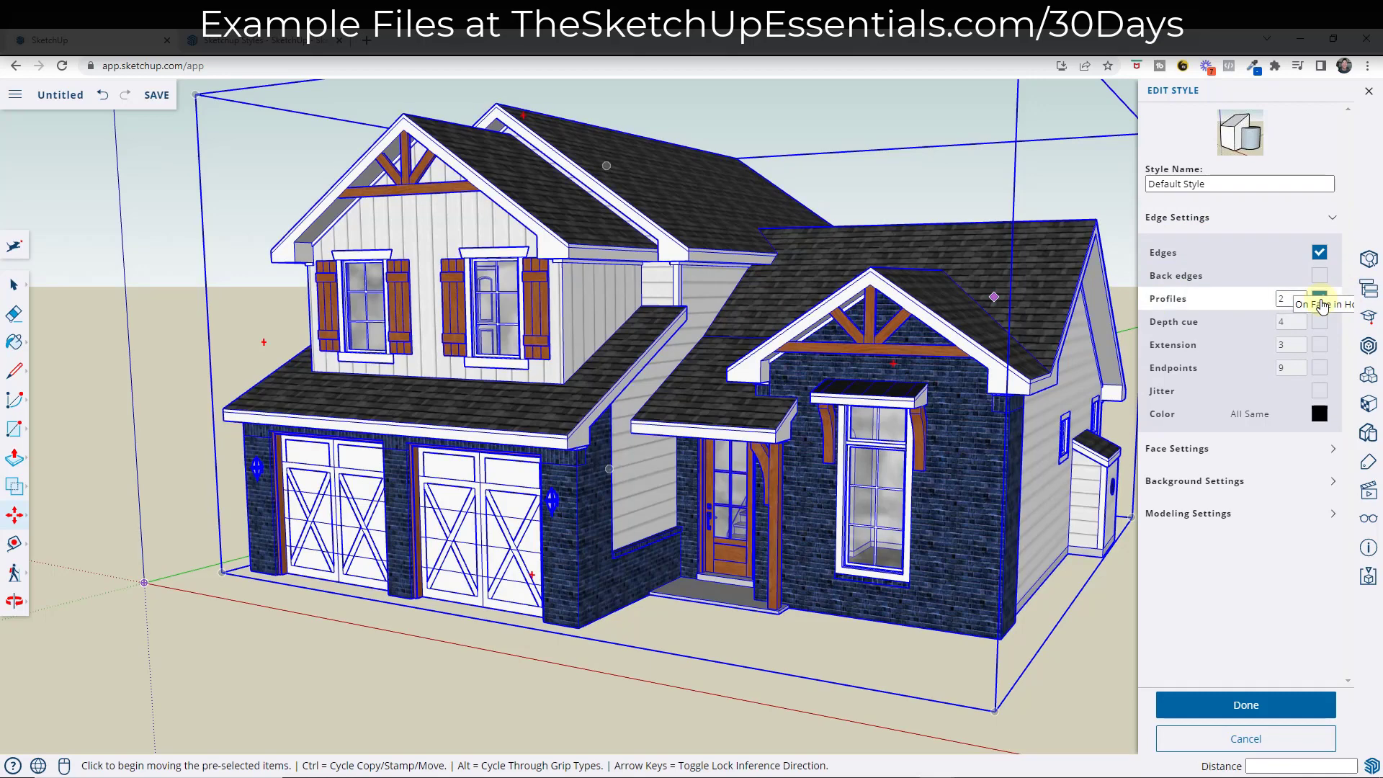
{"action": "left_click", "coordinate": [1320, 301]}
{"action": "left_click", "coordinate": [1320, 302]}
{"action": "left_click", "coordinate": [1320, 301]}
{"action": "left_click", "coordinate": [1271, 298]}
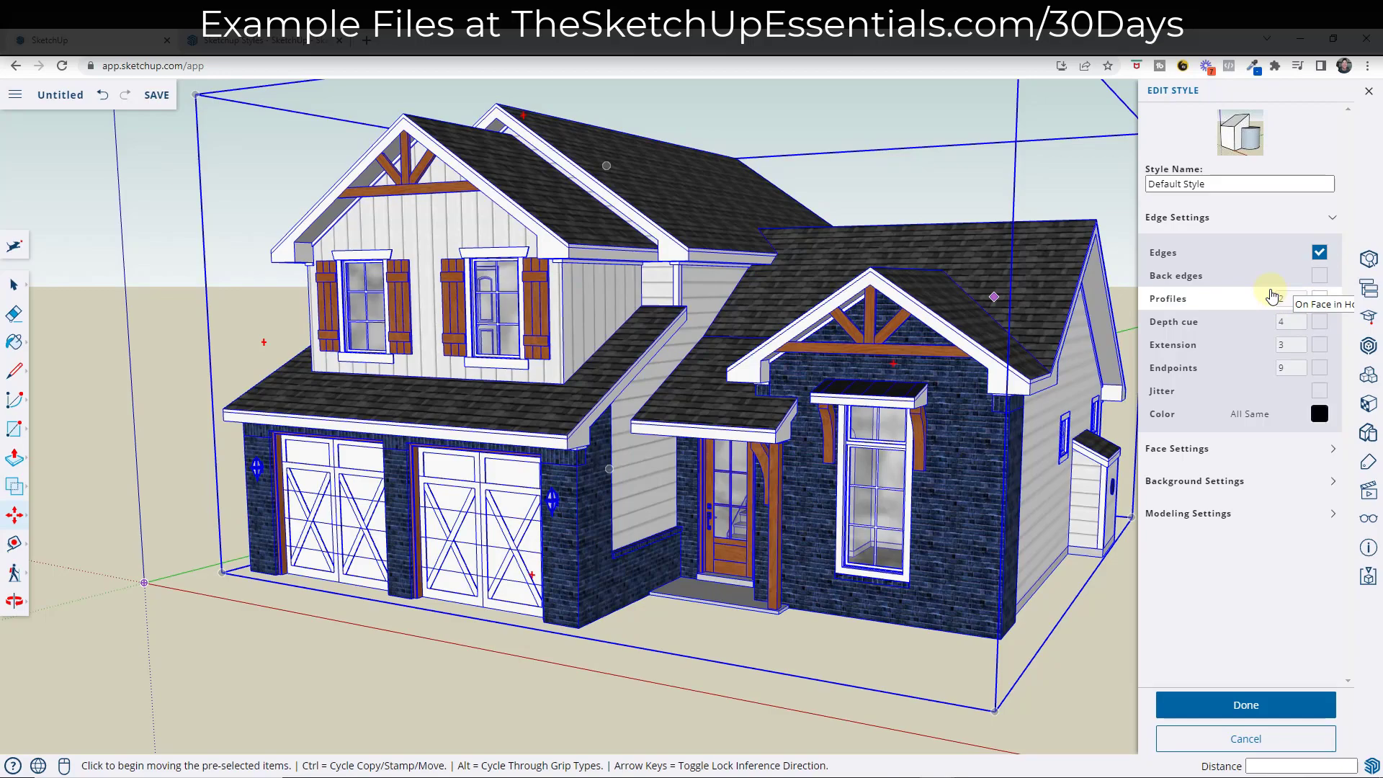
{"action": "type", "text": "5"}
{"action": "key", "text": "Return"}
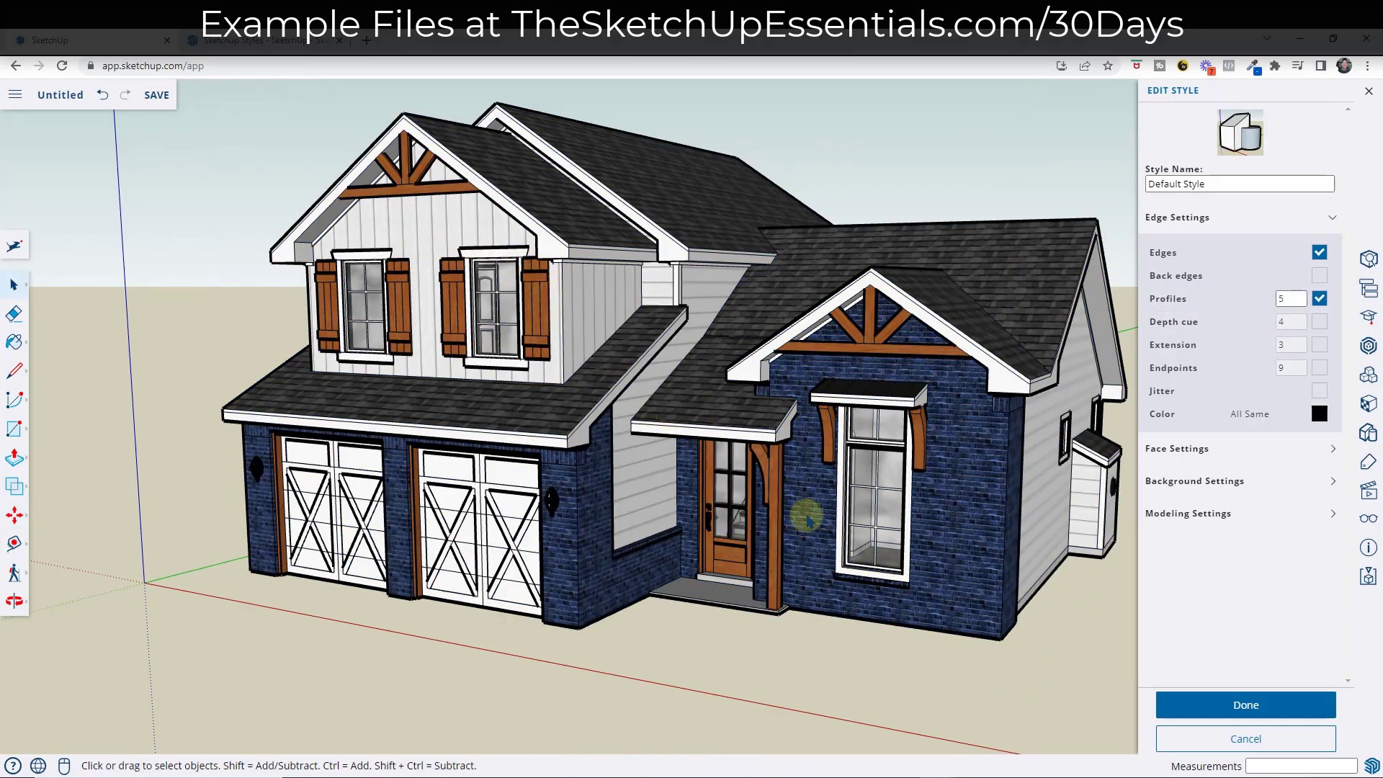
{"action": "scroll", "coordinate": [807, 515], "scroll_direction": "up", "scroll_amount": 6}
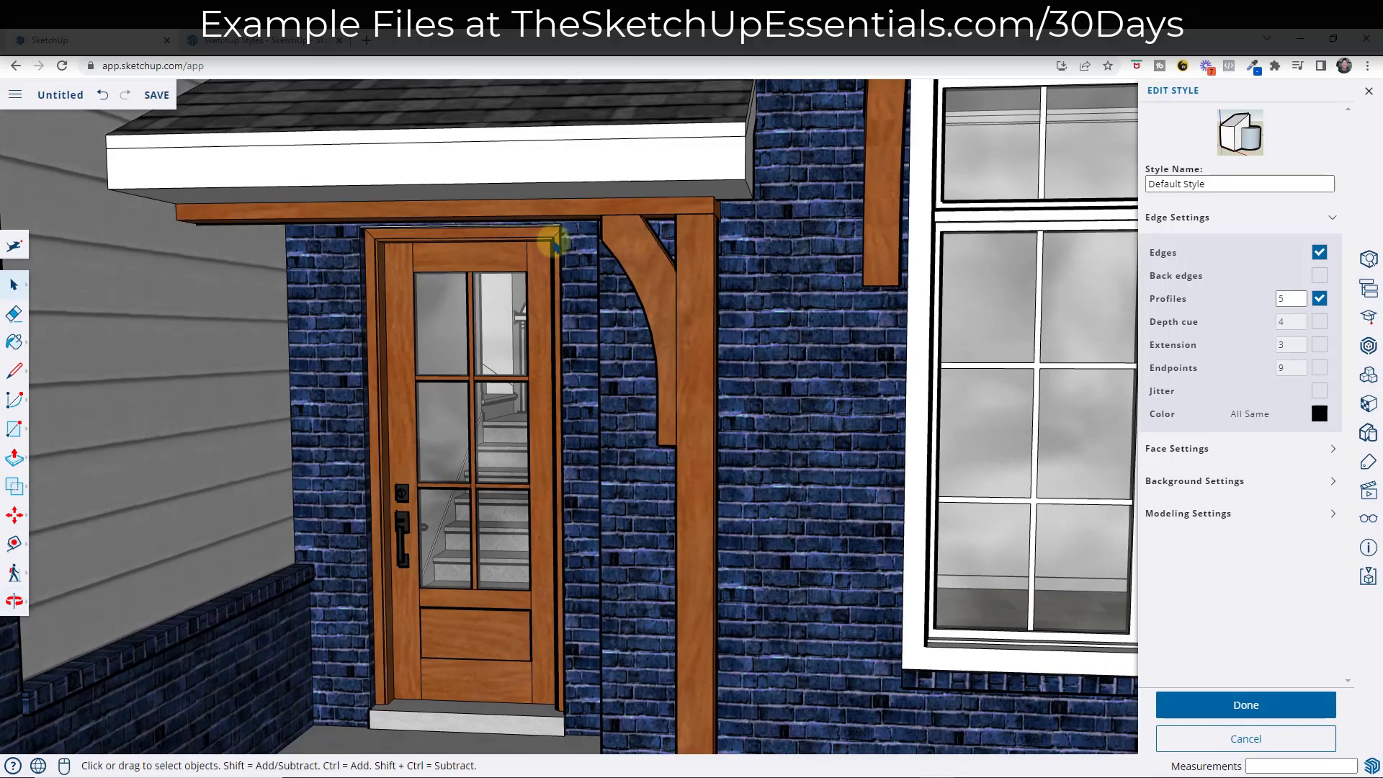
{"action": "scroll", "coordinate": [609, 580], "scroll_direction": "down", "scroll_amount": 6}
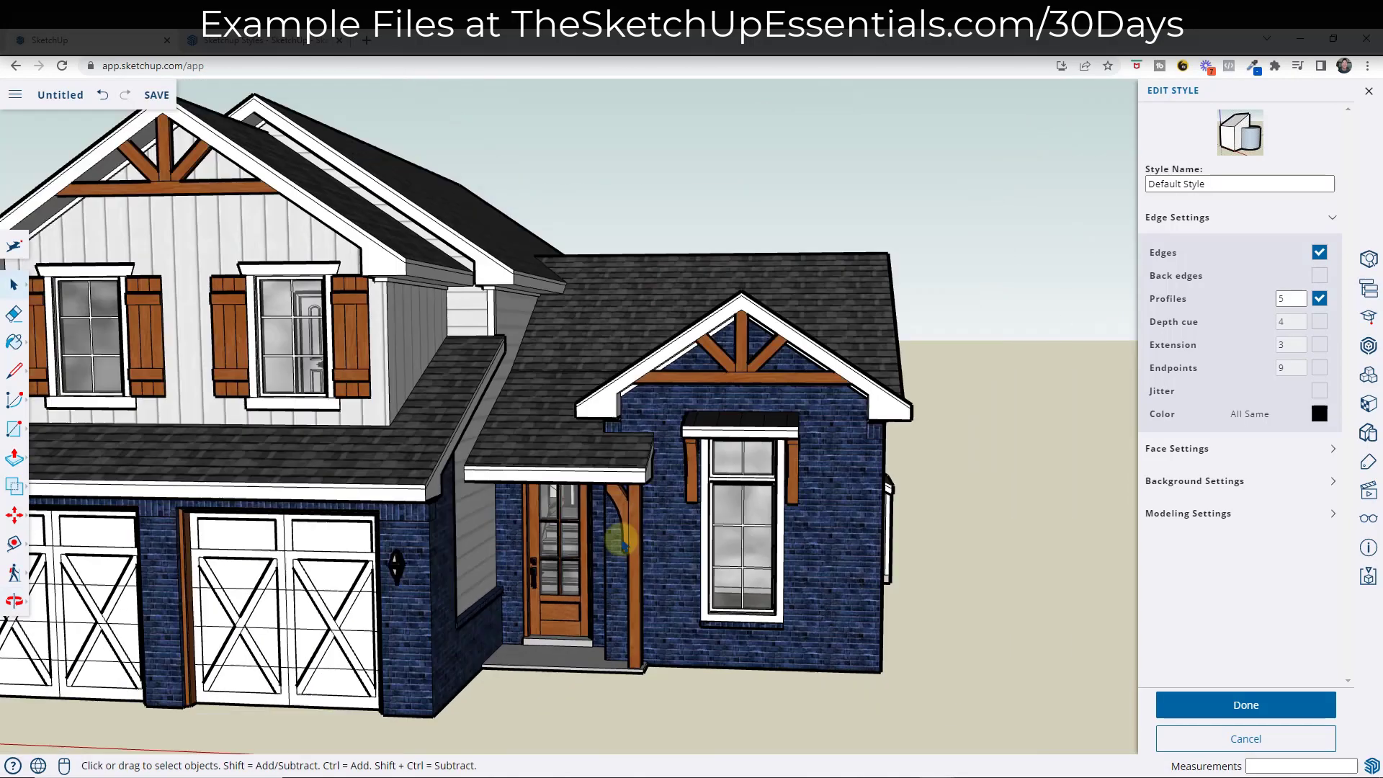
{"action": "scroll", "coordinate": [621, 545], "scroll_direction": "down", "scroll_amount": 5}
{"action": "middle_click_drag", "start_coordinate": [456, 422], "coordinate": [422, 428]}
{"action": "middle_click_drag", "start_coordinate": [518, 437], "coordinate": [545, 456]}
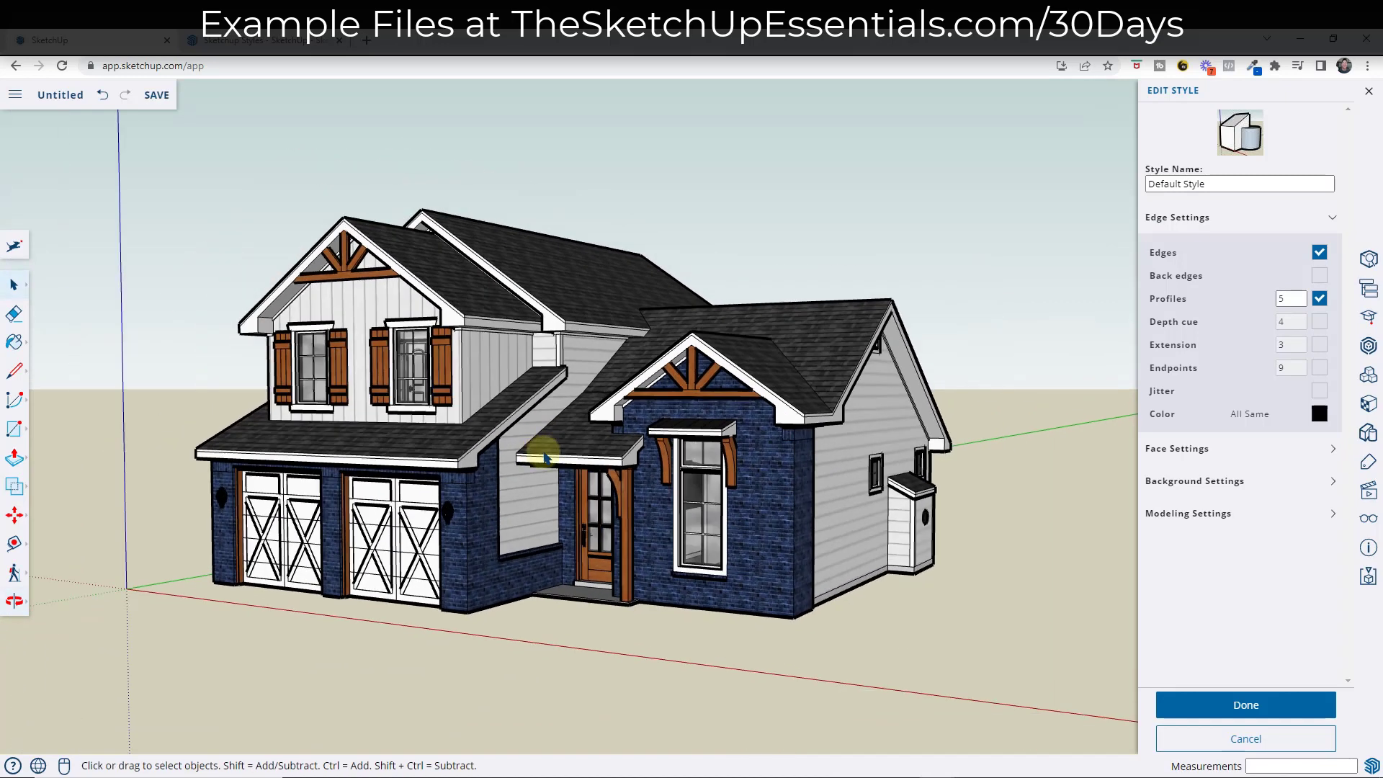
{"action": "middle_click_drag", "start_coordinate": [636, 441], "coordinate": [608, 477]}
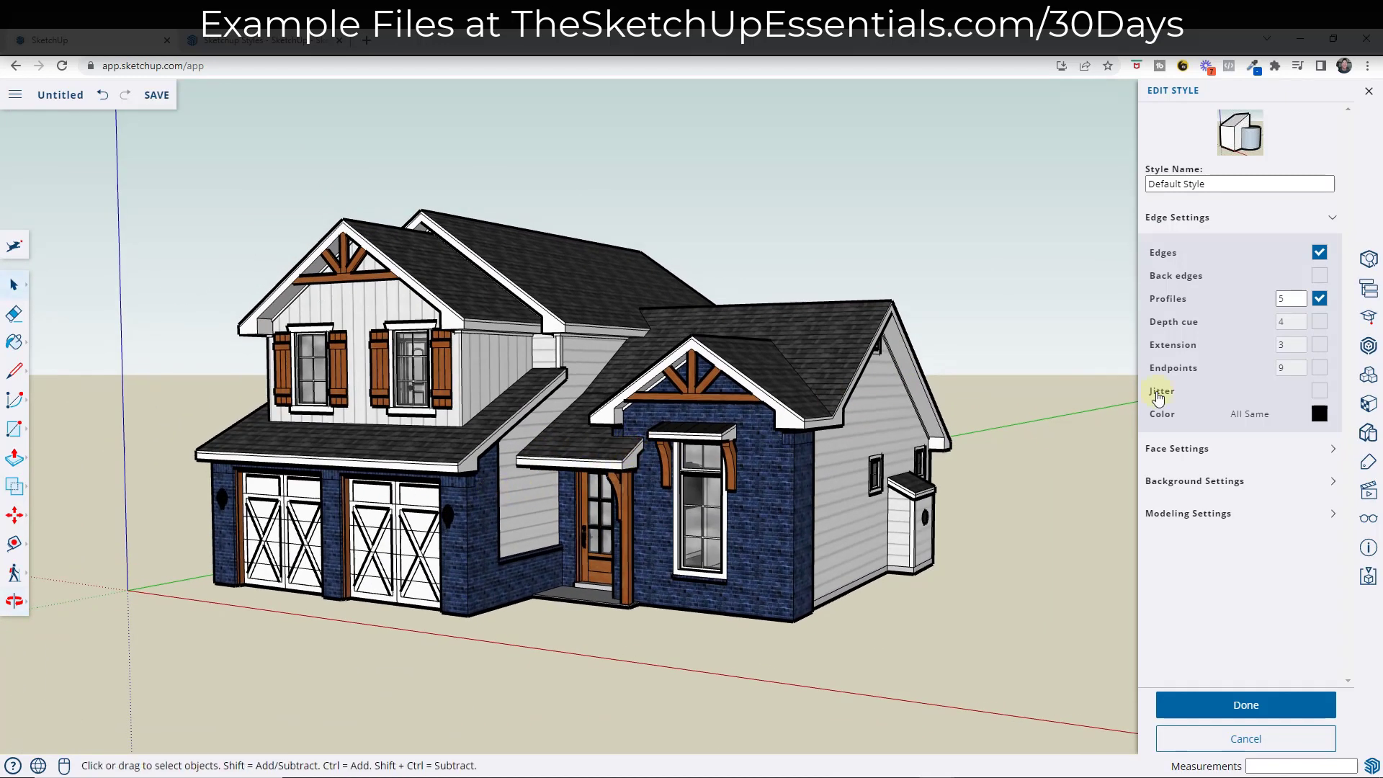
Step: Turn off Profiles in the Default Style, check the house edges, and finish editing the style
{"action": "left_click", "coordinate": [1319, 298]}
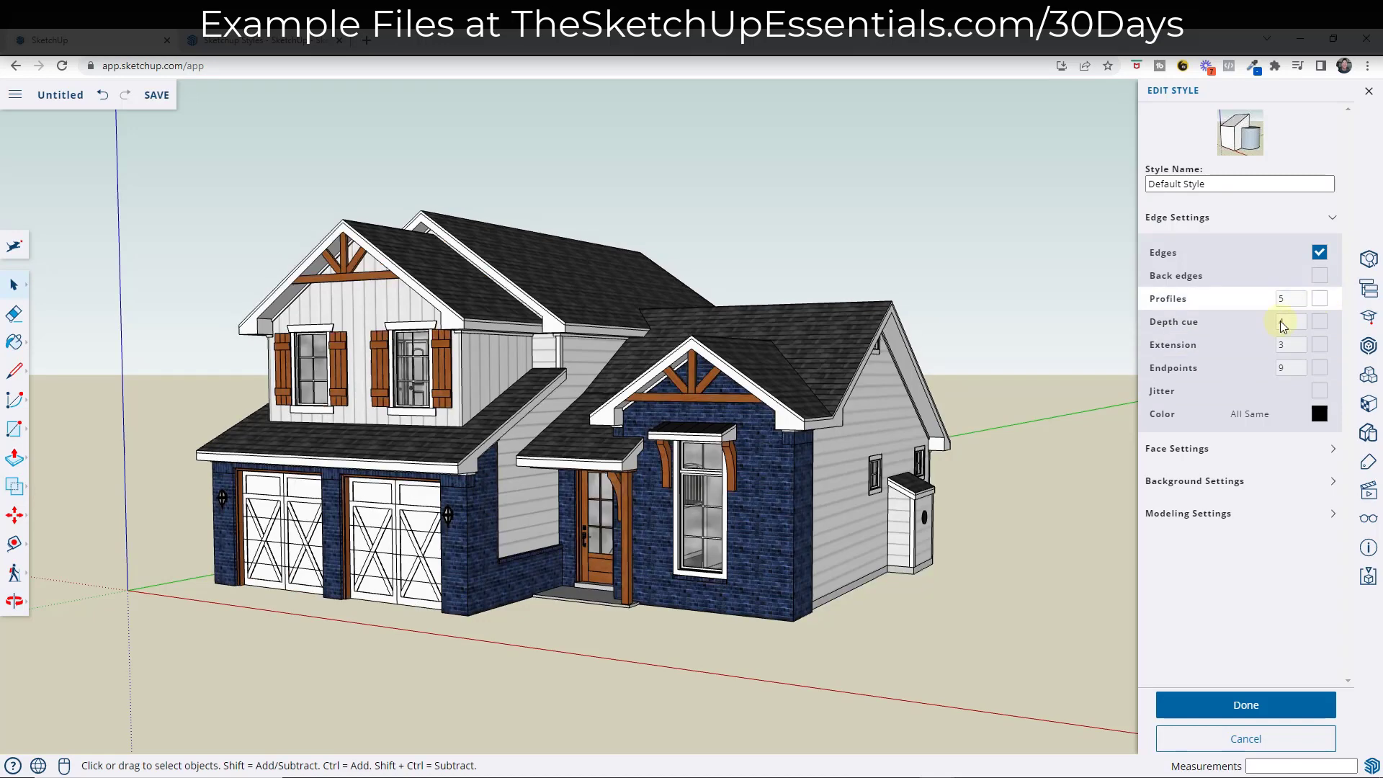
{"action": "middle_click_drag", "start_coordinate": [771, 473], "coordinate": [764, 490]}
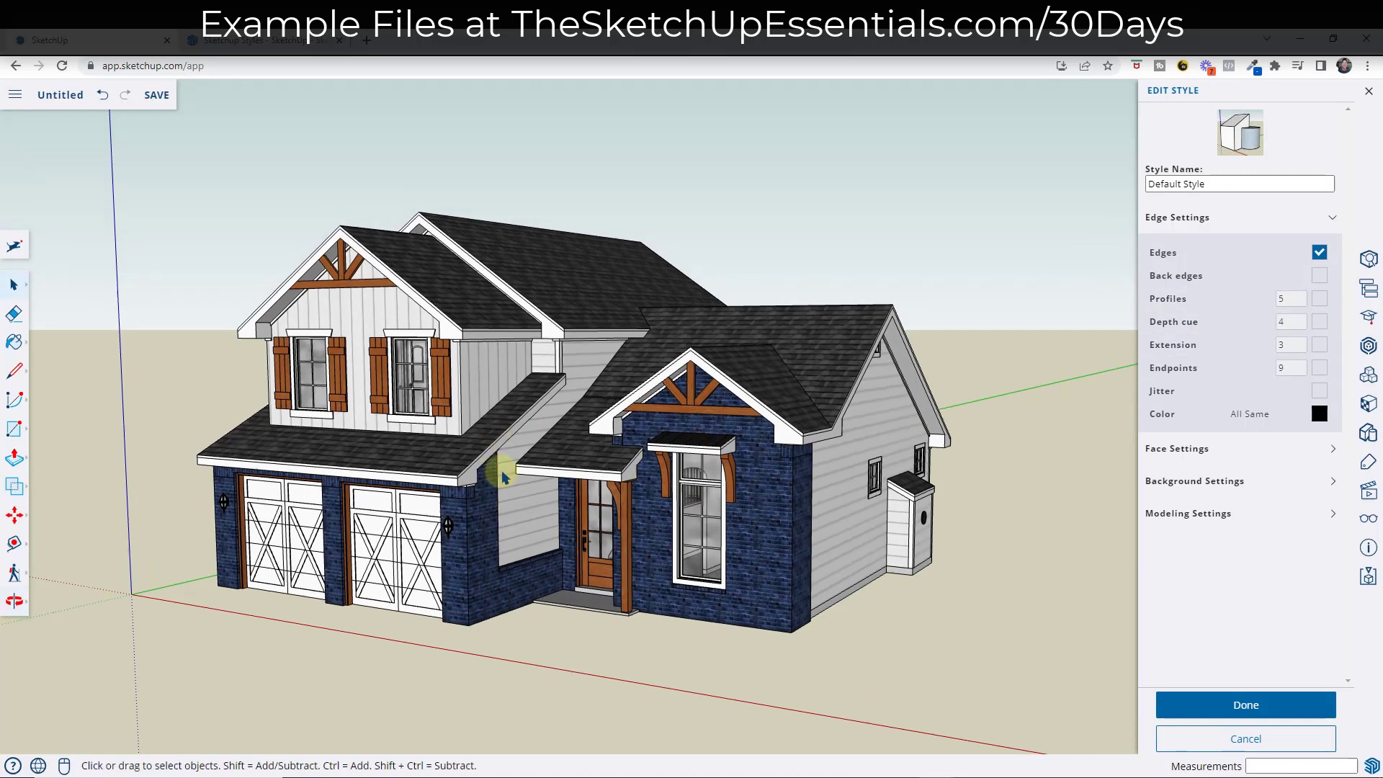
{"action": "middle_click_drag", "start_coordinate": [454, 453], "coordinate": [492, 457]}
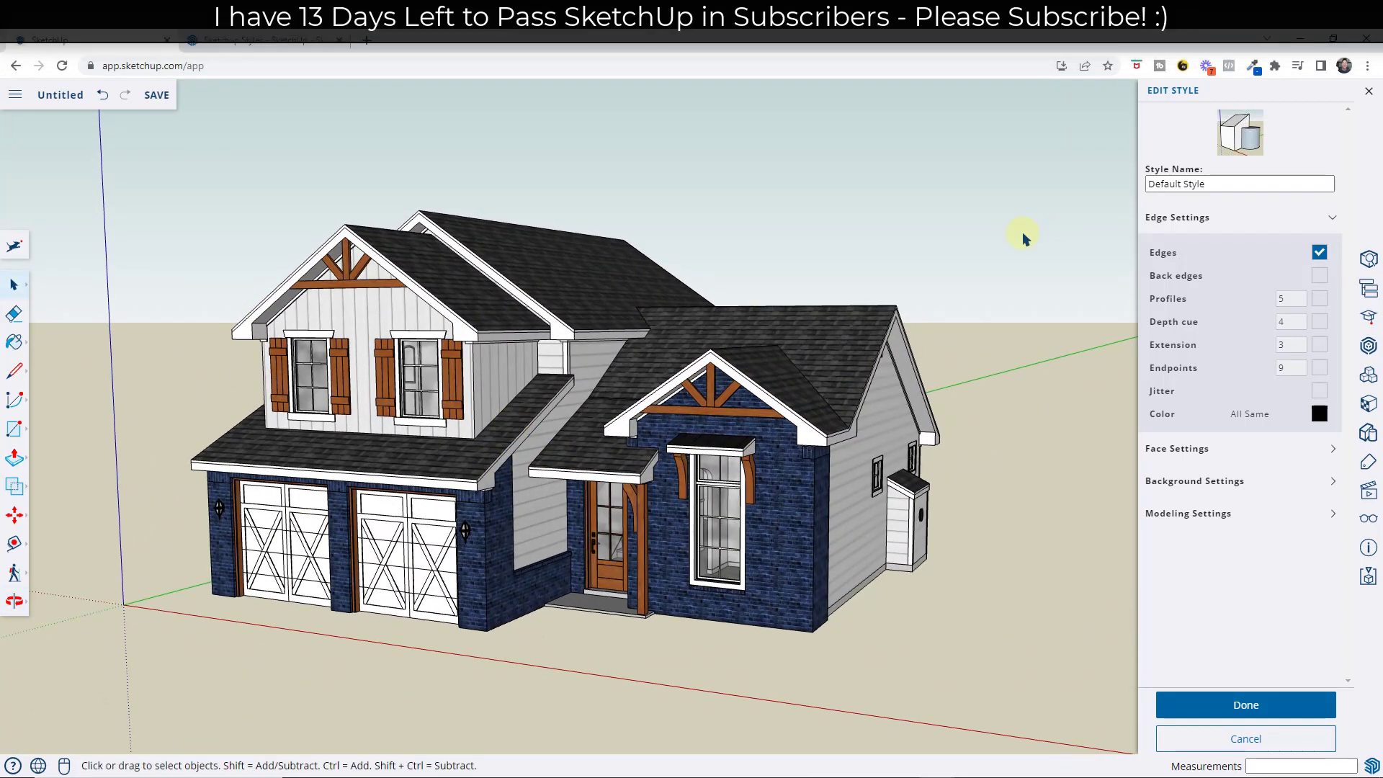
{"action": "middle_click_drag", "start_coordinate": [789, 312], "coordinate": [766, 312]}
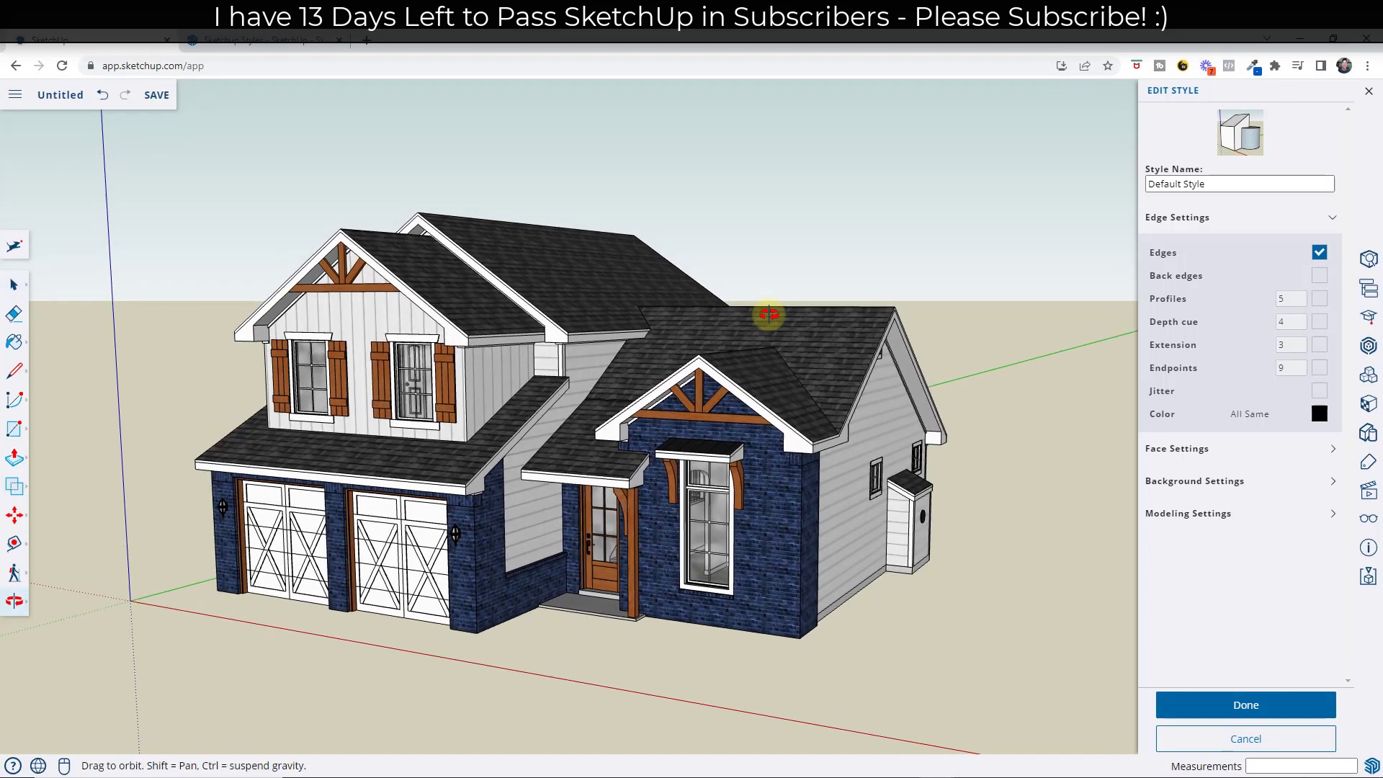
{"action": "left_click", "coordinate": [1267, 721]}
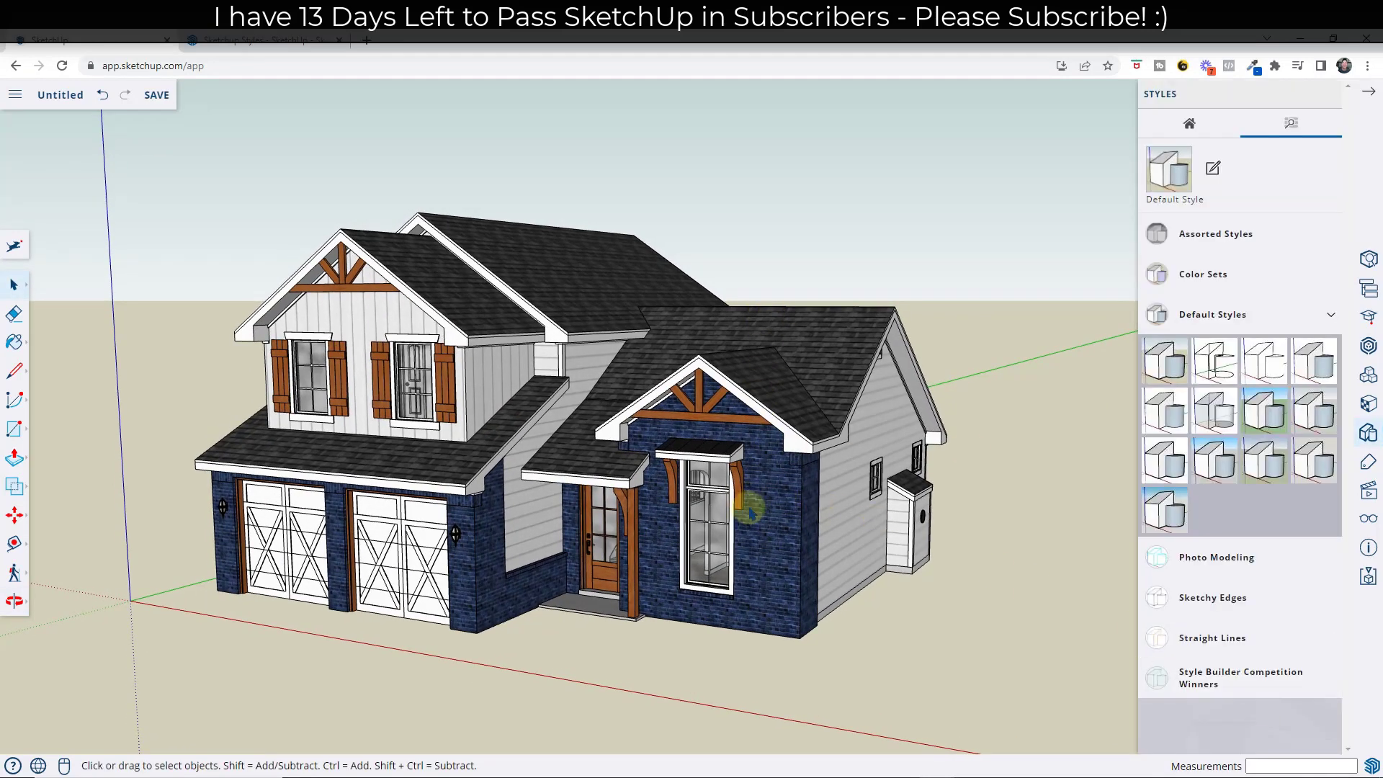
Step: Try the Wireframe, HiddenLine, Shaded and Simple Style looks from the default styles on the house
{"action": "middle_click_drag", "start_coordinate": [749, 507], "coordinate": [583, 492]}
{"action": "scroll", "coordinate": [584, 492], "scroll_direction": "up", "scroll_amount": 5}
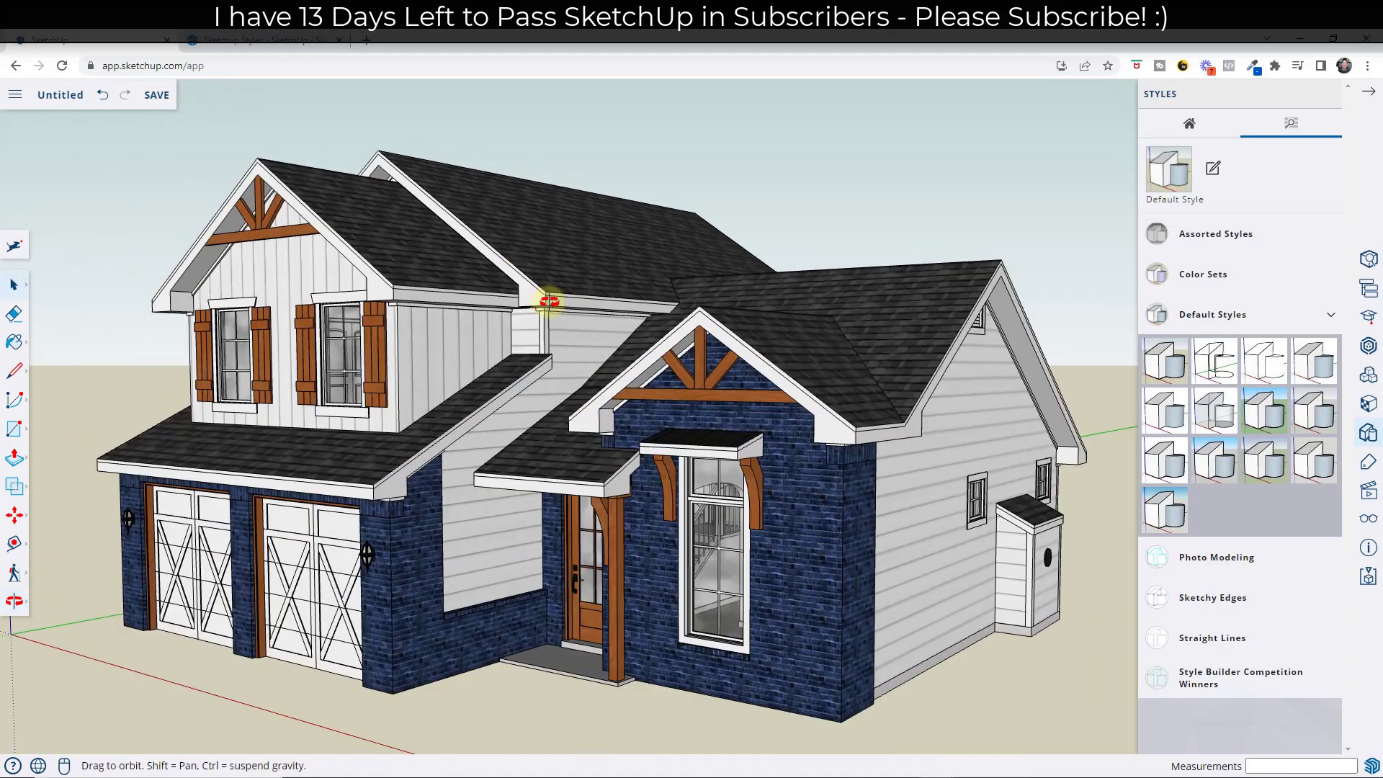
{"action": "middle_click_drag", "start_coordinate": [548, 301], "coordinate": [762, 274]}
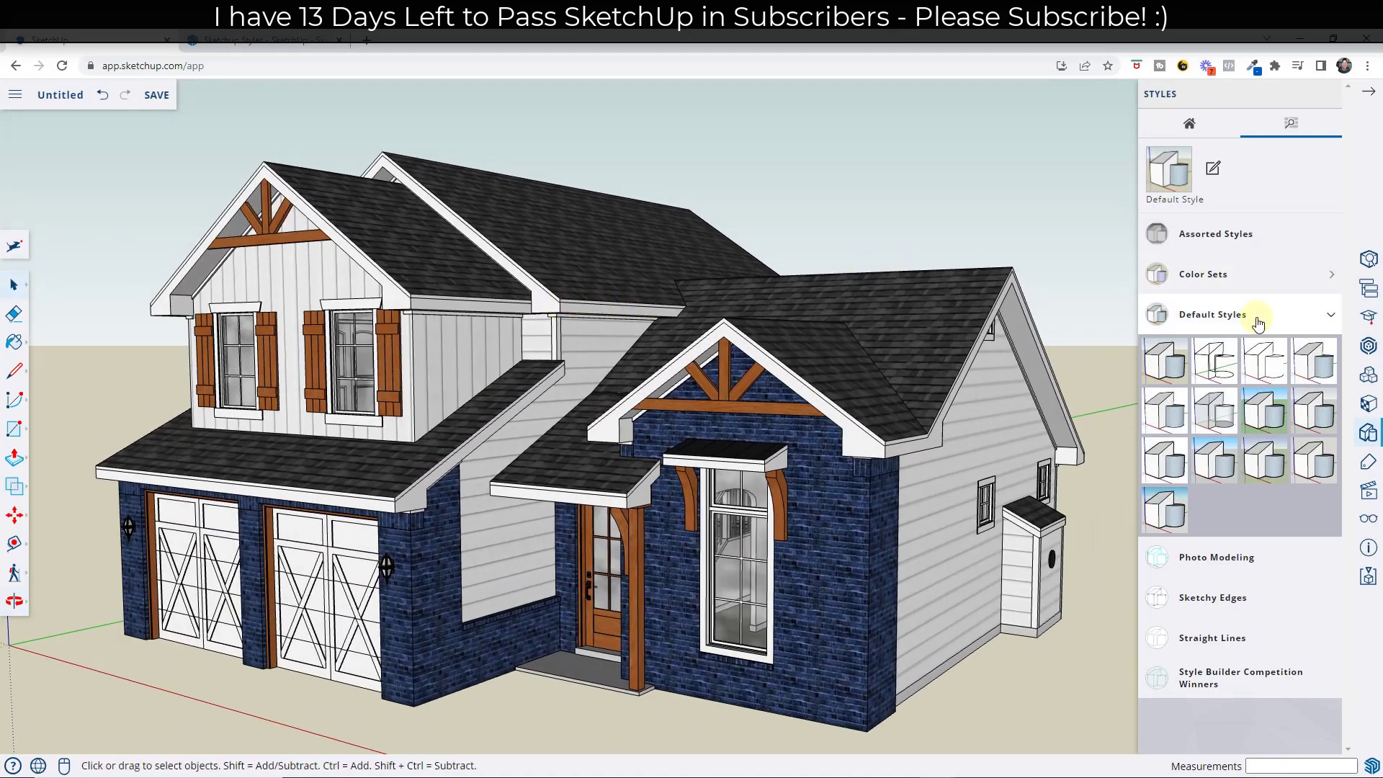
{"action": "mouse_move", "coordinate": [442, 392]}
{"action": "middle_mouse_down"}
{"action": "mouse_move", "coordinate": [420, 389]}
{"action": "mouse_move", "coordinate": [447, 376]}
{"action": "middle_mouse_up"}
{"action": "middle_click_drag", "start_coordinate": [608, 375], "coordinate": [625, 377]}
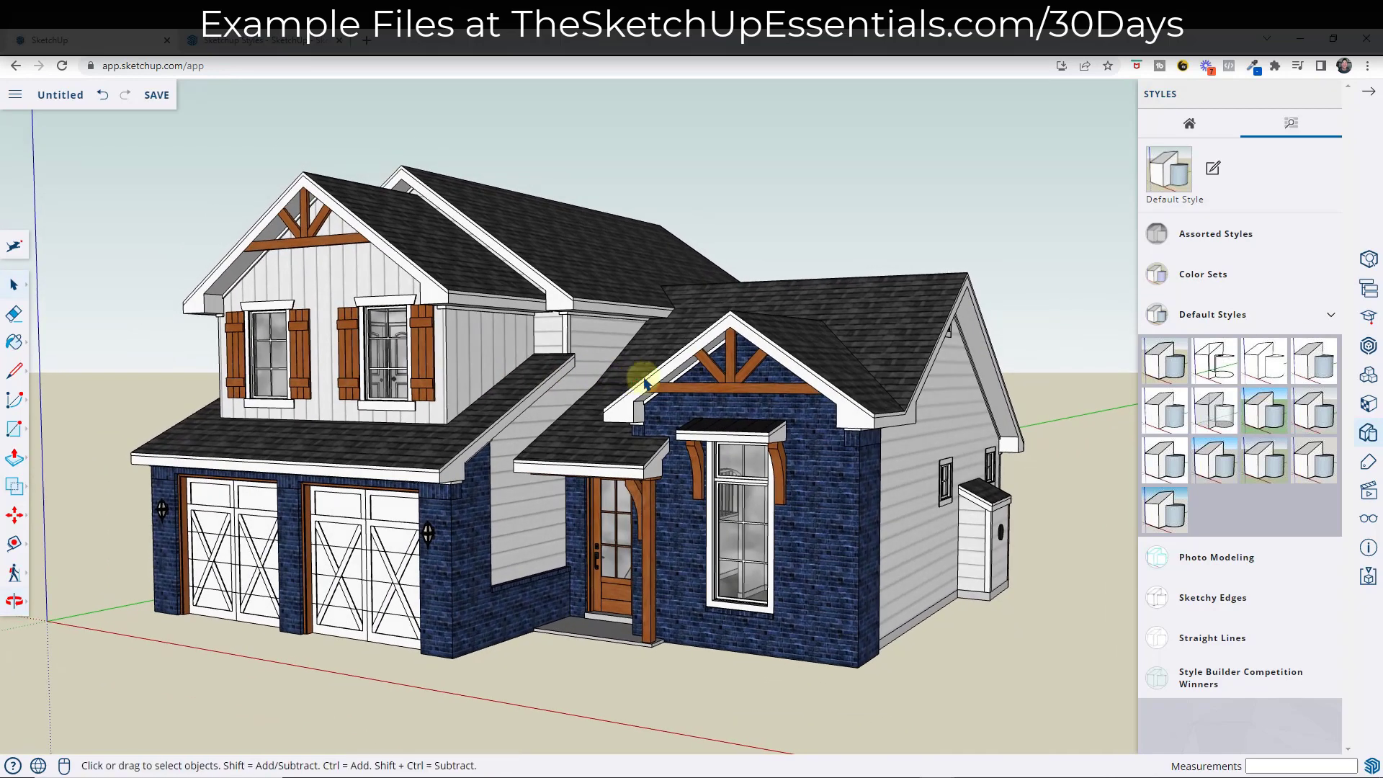
{"action": "left_click", "coordinate": [1220, 366]}
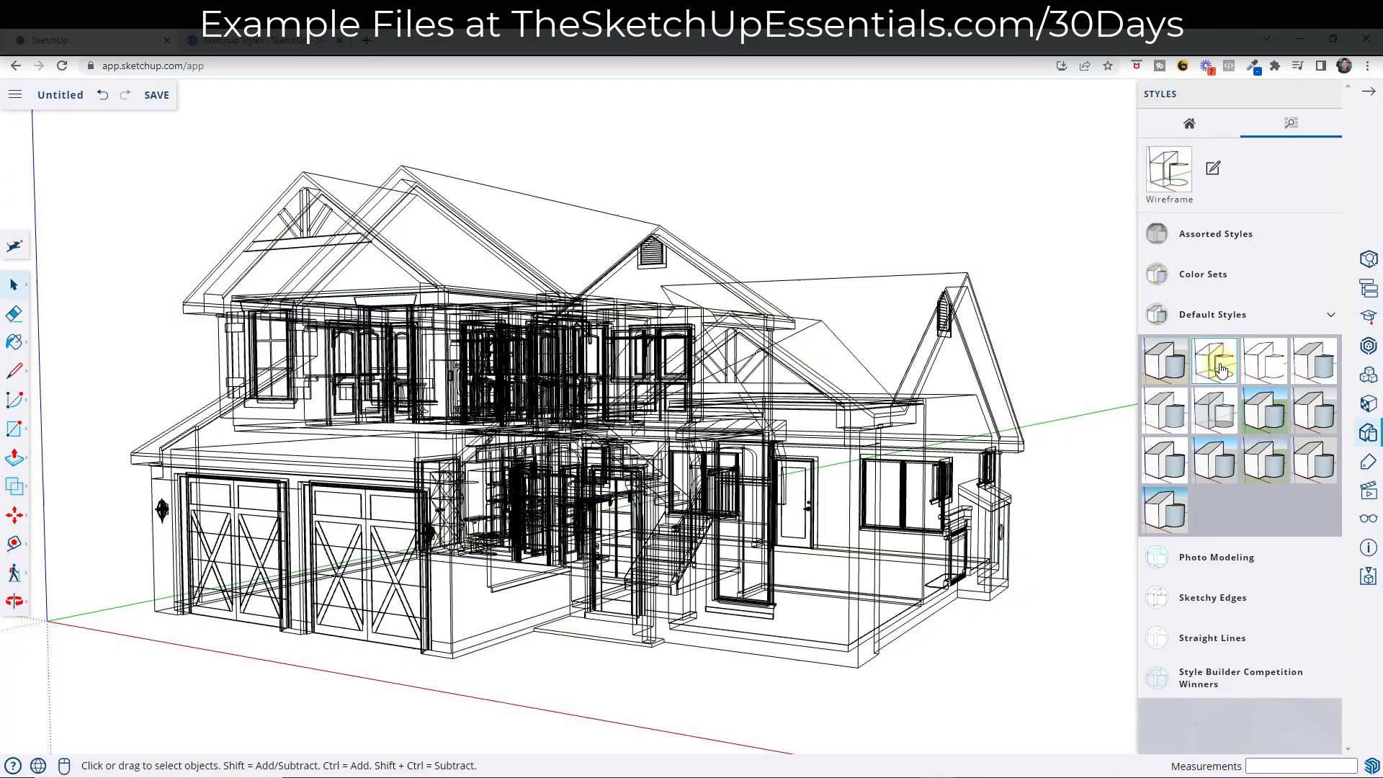
{"action": "left_click", "coordinate": [1262, 366]}
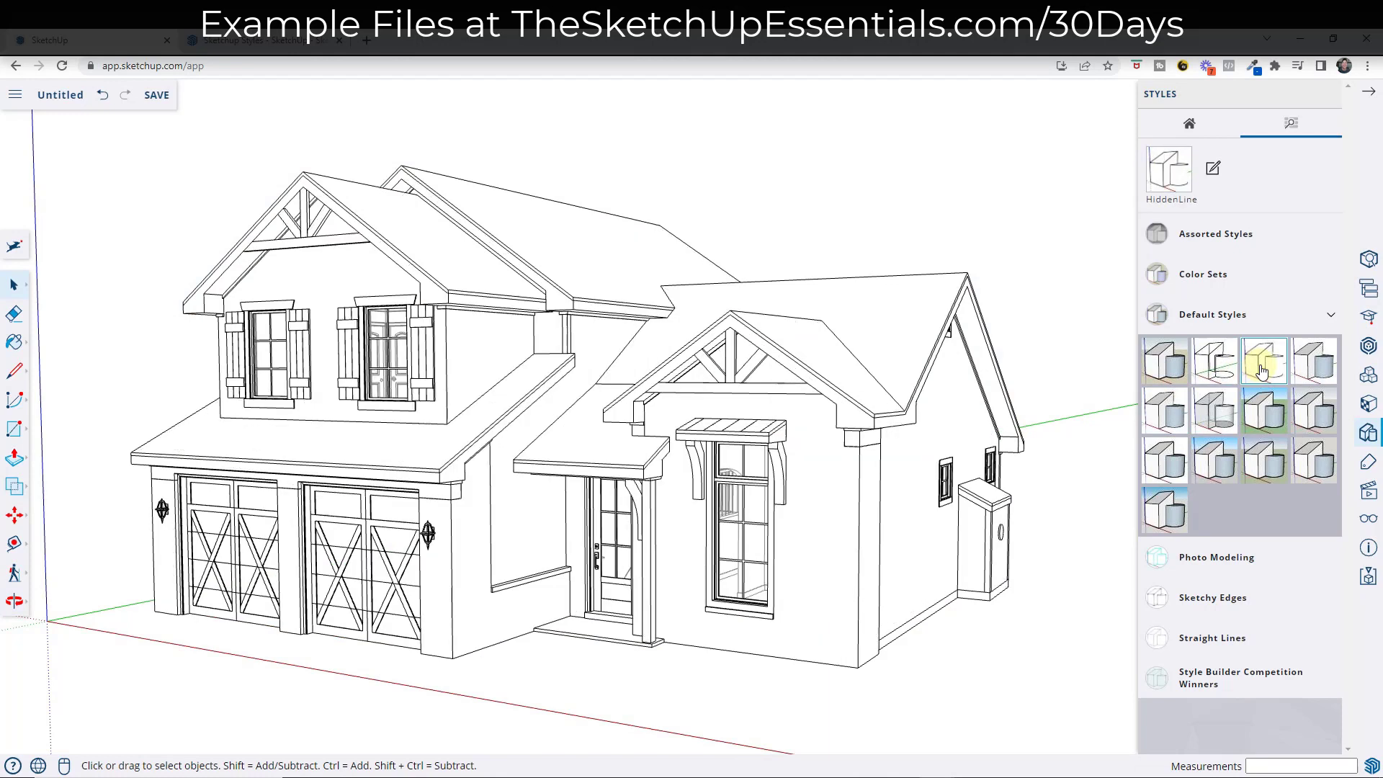
{"action": "left_click", "coordinate": [1312, 365]}
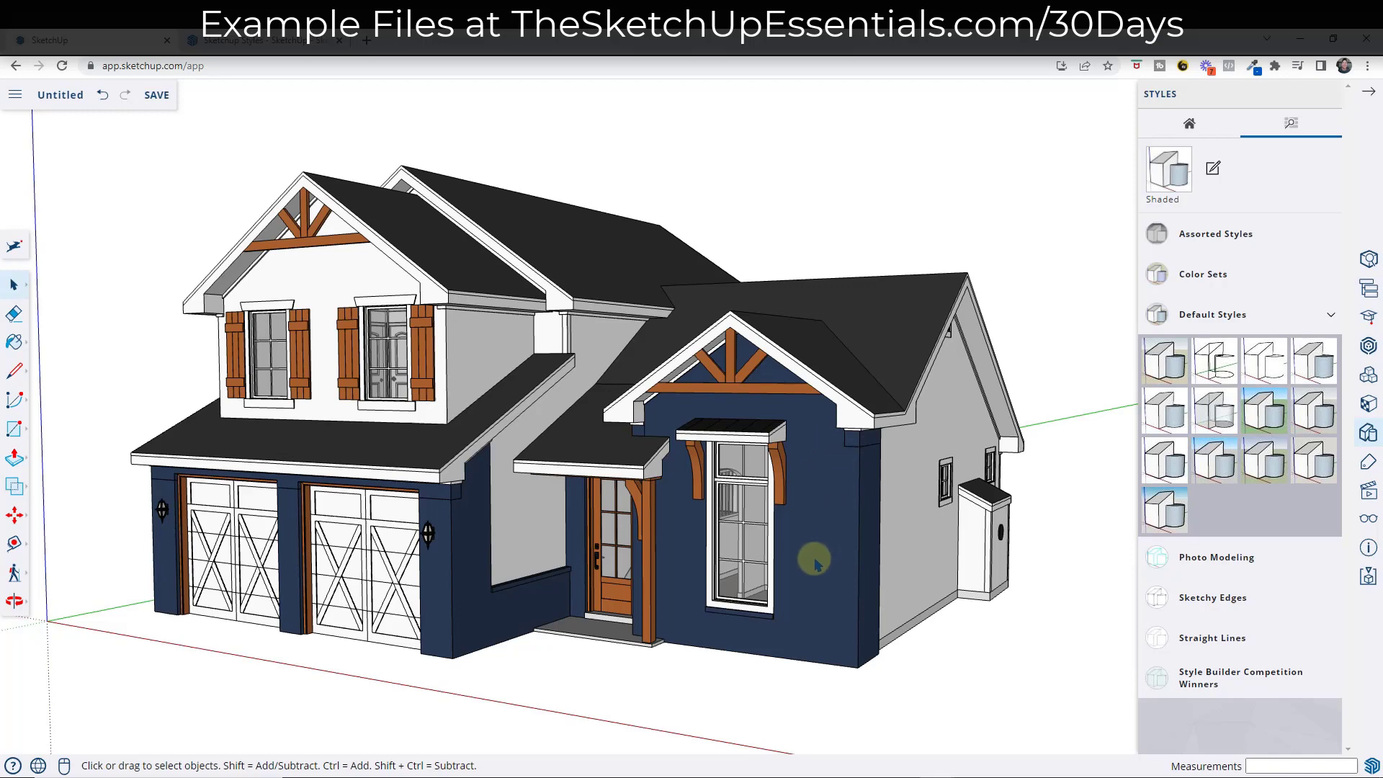
{"action": "left_click", "coordinate": [1268, 363]}
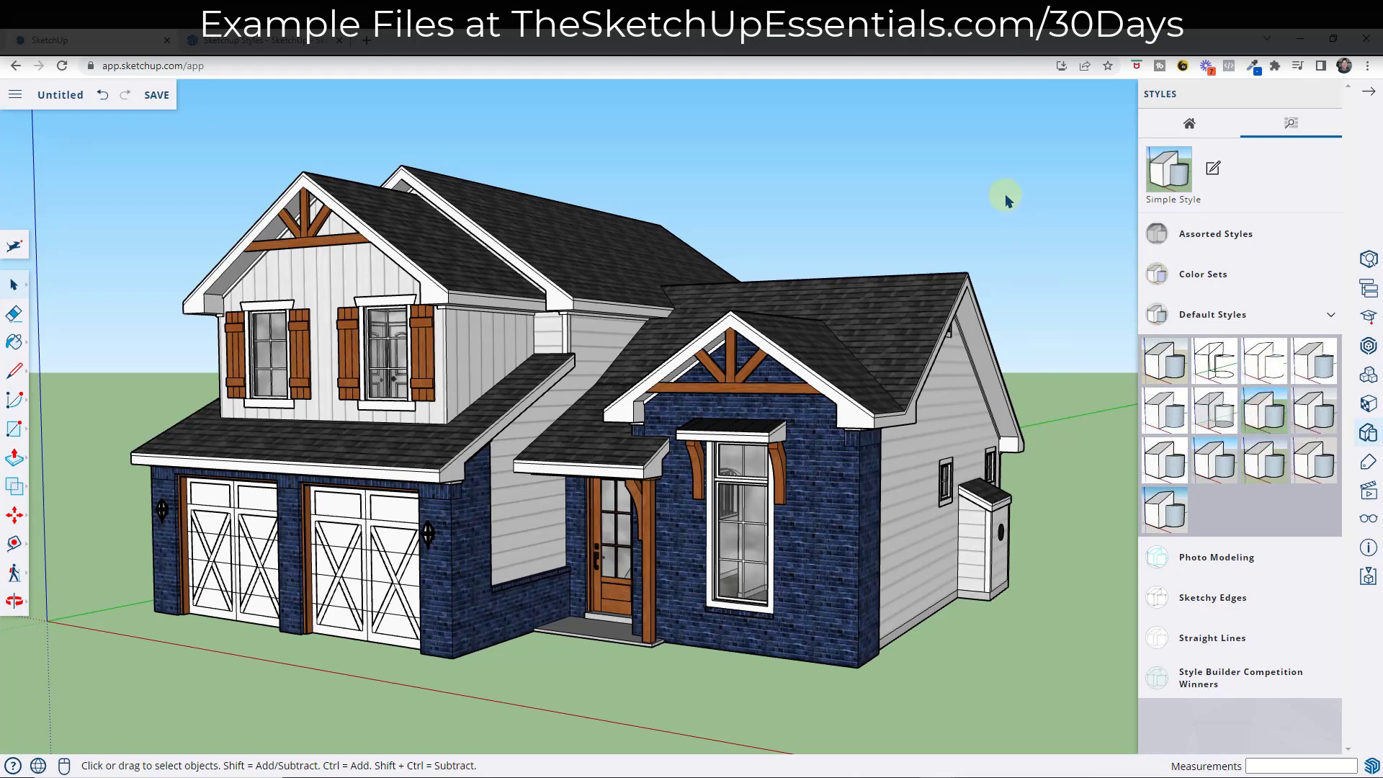
Step: Apply the Default Style from the collection again and turn off Profiles in its edge settings
{"action": "left_click", "coordinate": [1168, 366]}
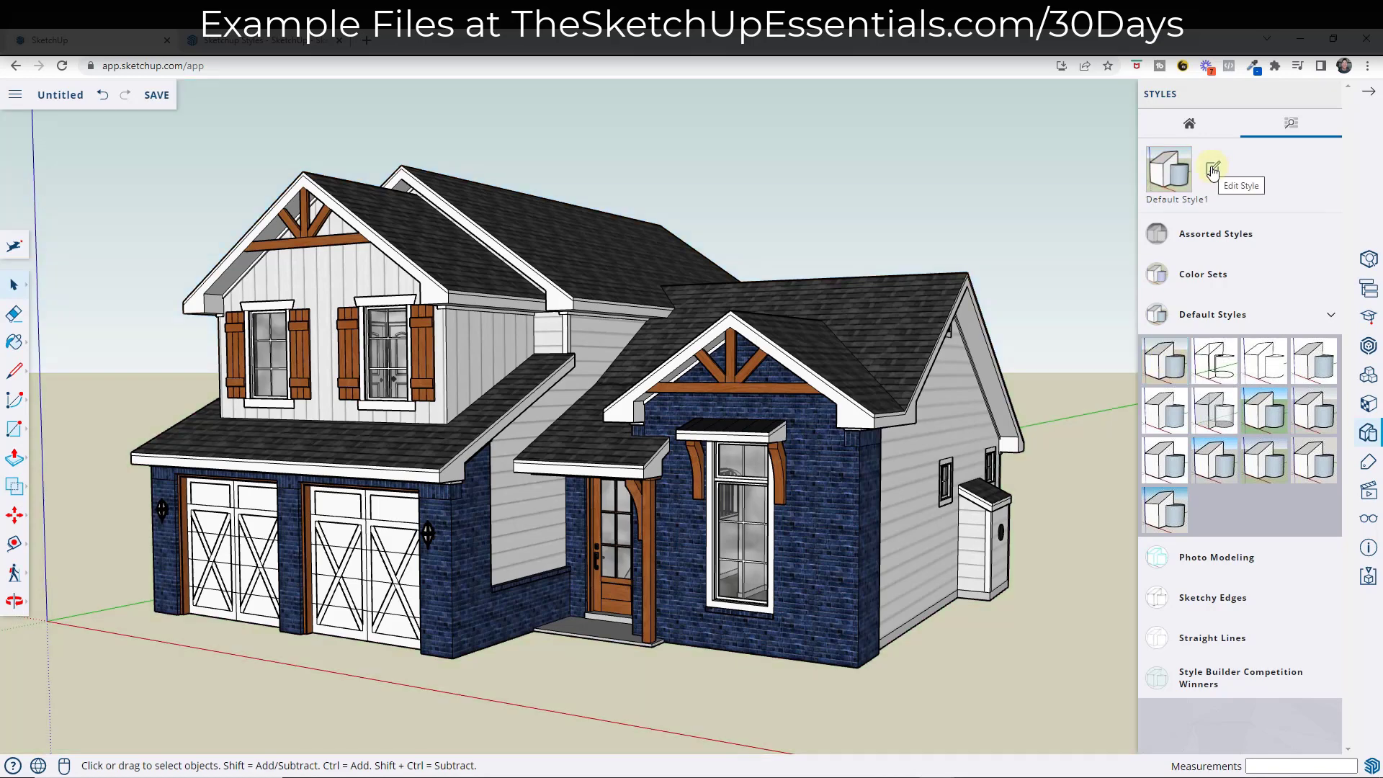
{"action": "left_click", "coordinate": [1213, 171]}
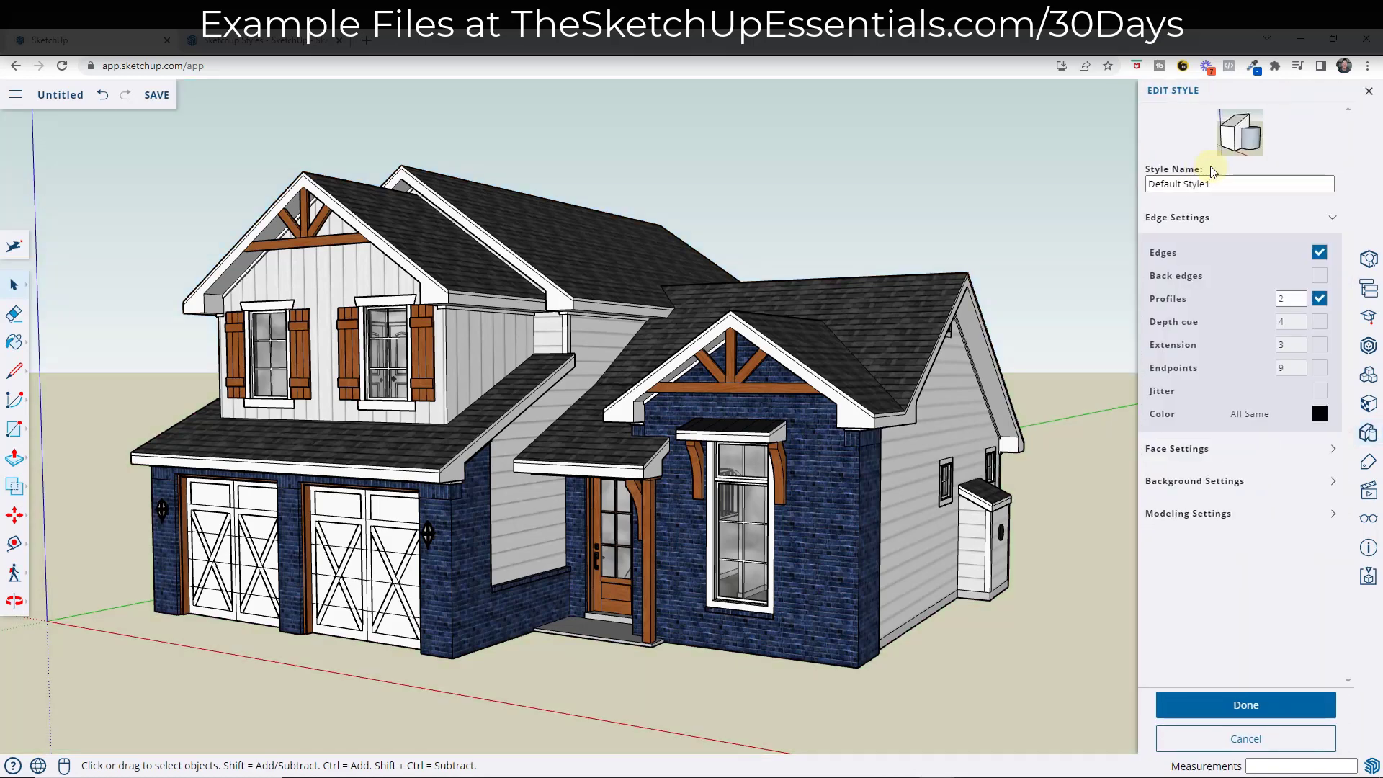
{"action": "left_click", "coordinate": [1319, 298]}
Step: Turn off Edges in the style, inspect the house without edge lines, and turn Edges back on
{"action": "left_click", "coordinate": [1319, 253]}
{"action": "middle_click_drag", "start_coordinate": [917, 464], "coordinate": [668, 407]}
{"action": "scroll", "coordinate": [600, 352], "scroll_direction": "up", "scroll_amount": 2}
{"action": "middle_click_drag", "start_coordinate": [600, 352], "coordinate": [765, 331]}
{"action": "left_click", "coordinate": [1319, 253]}
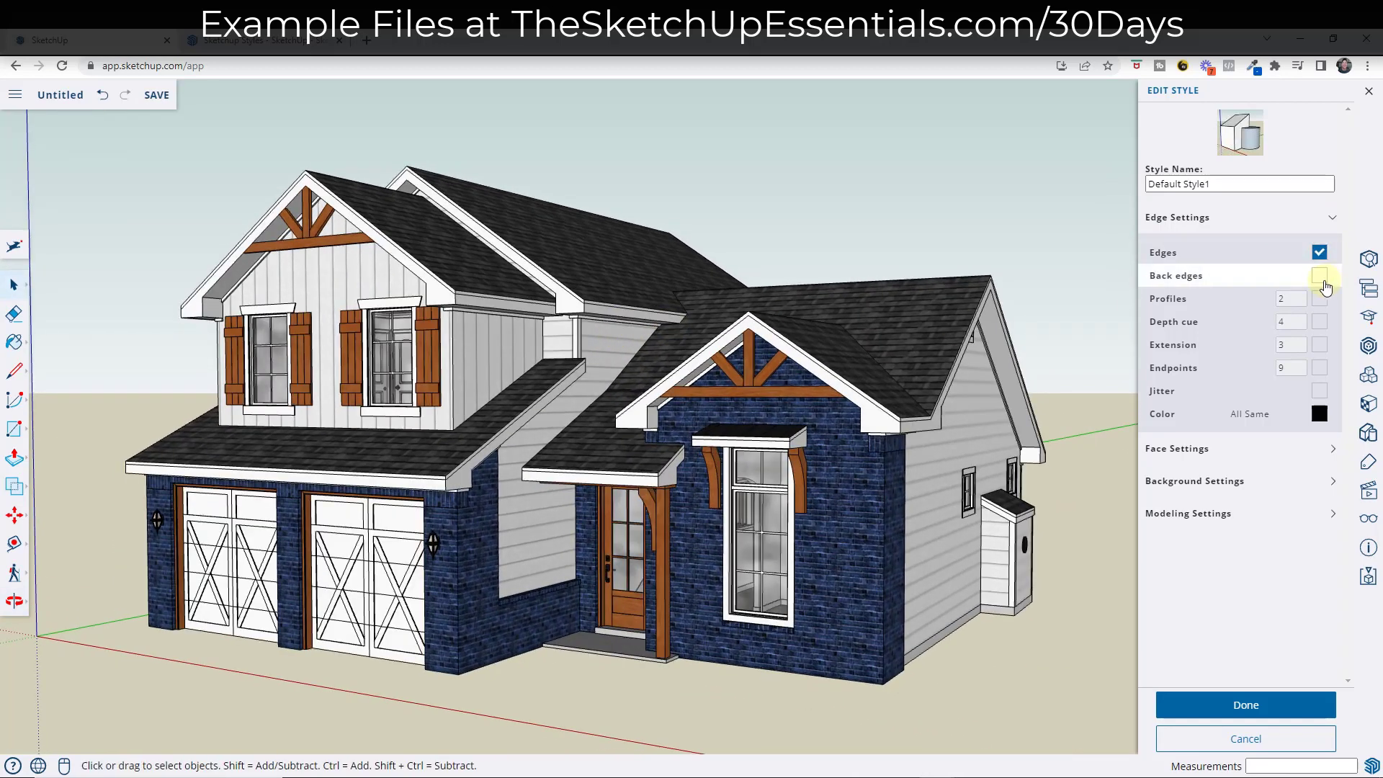
Step: Turn on Back edges, inspect the hidden edges from several views, and turn Back edges off again
{"action": "left_click", "coordinate": [1319, 275]}
{"action": "middle_click_drag", "start_coordinate": [850, 373], "coordinate": [900, 562]}
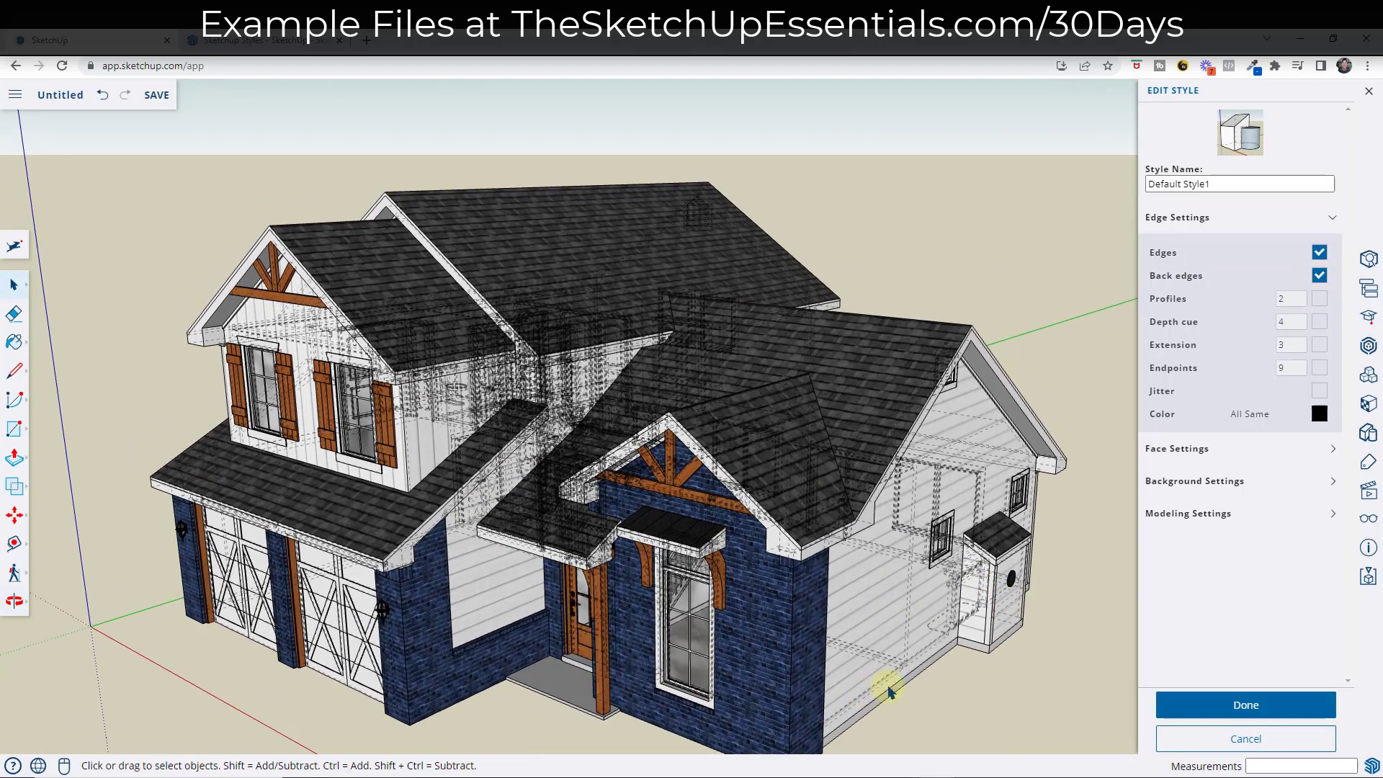
{"action": "middle_click_drag", "start_coordinate": [576, 513], "coordinate": [627, 515]}
{"action": "scroll", "coordinate": [475, 549], "scroll_direction": "up", "scroll_amount": 3}
{"action": "scroll", "coordinate": [637, 529], "scroll_direction": "down", "scroll_amount": 5}
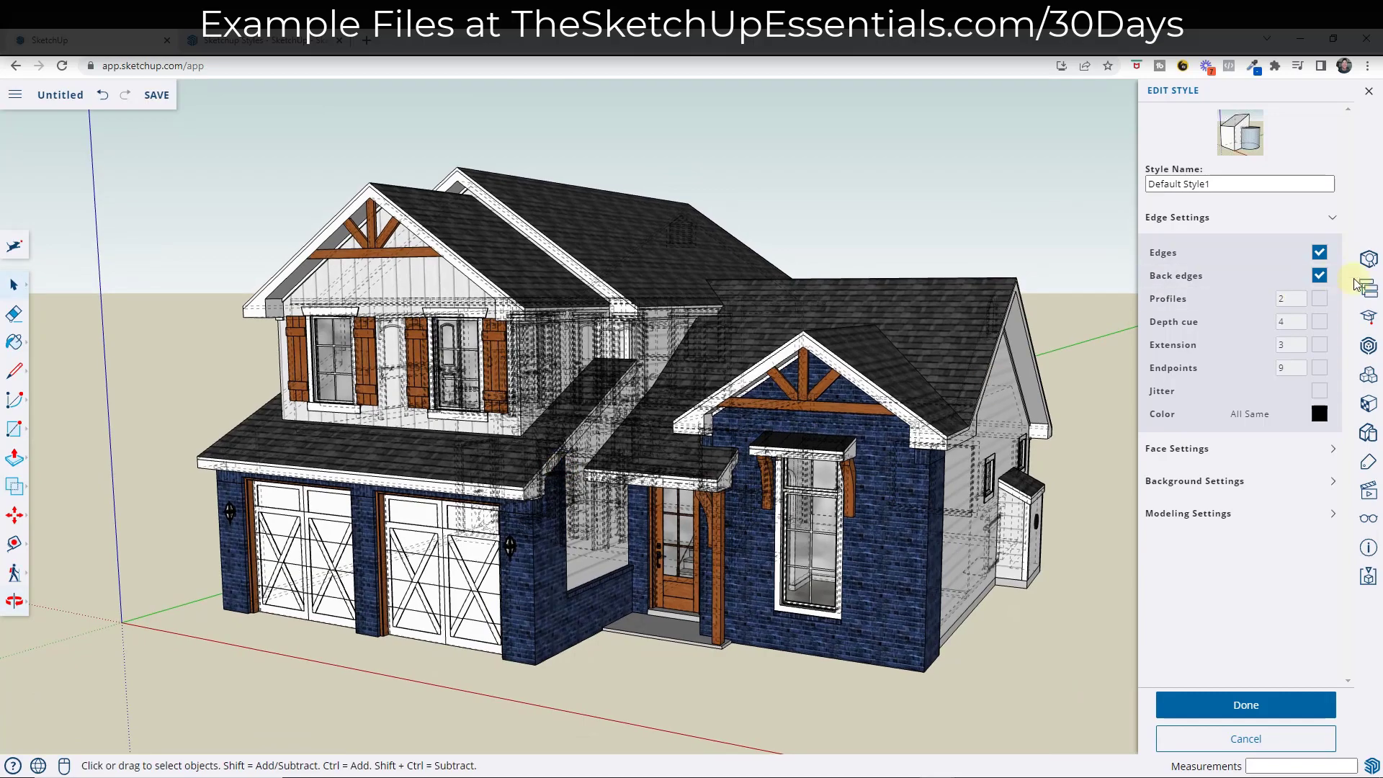
{"action": "left_click", "coordinate": [1318, 275]}
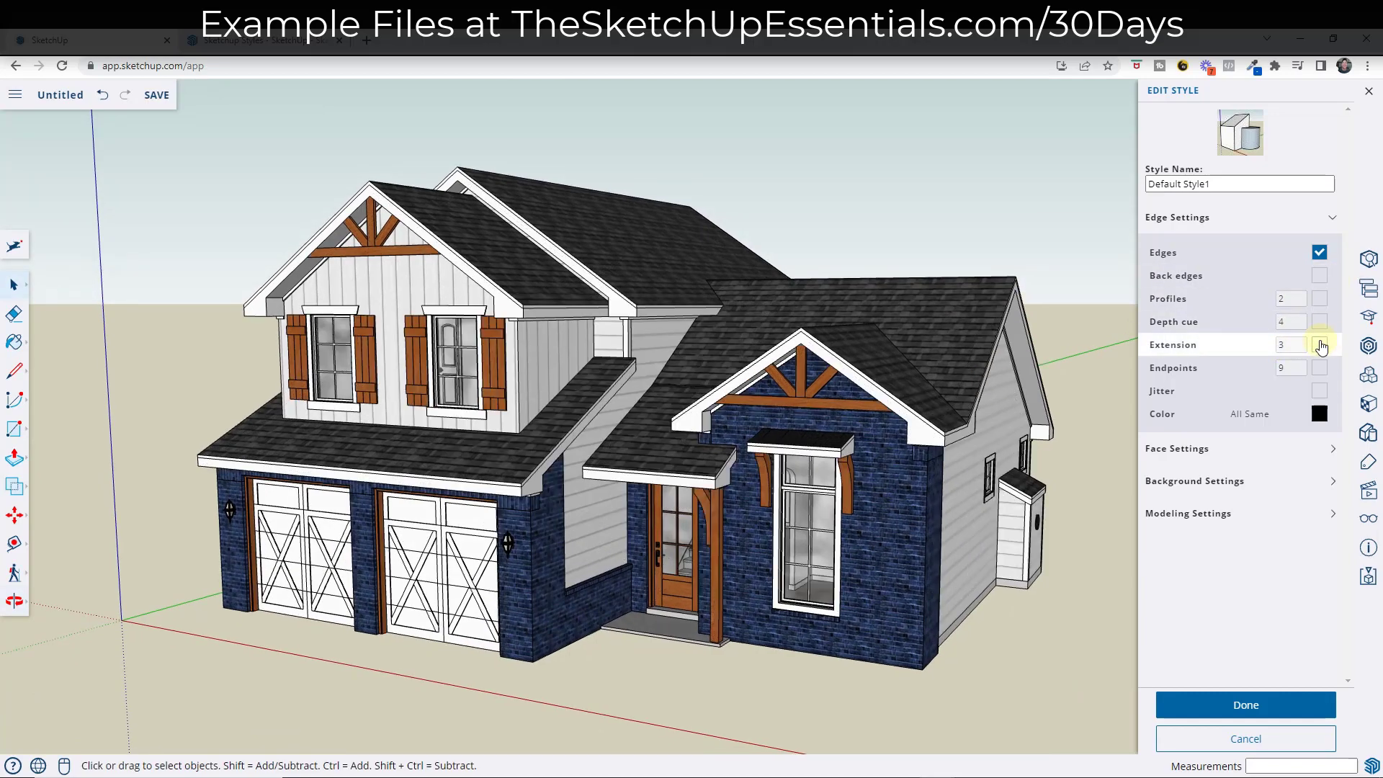
Step: Turn on edge Extension in the style, set it to 10, and inspect the overshooting lines around the upper windows
{"action": "scroll", "coordinate": [504, 349], "scroll_direction": "up", "scroll_amount": 8}
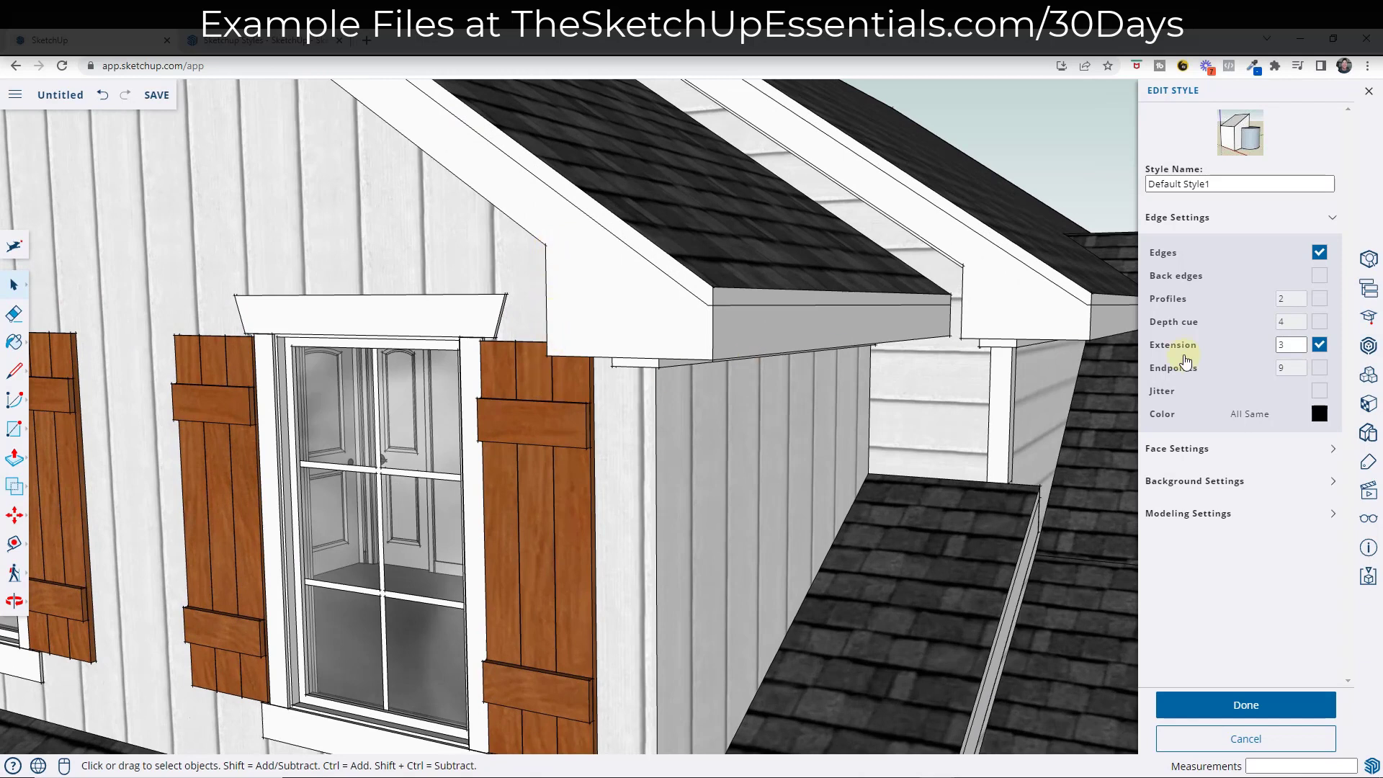
{"action": "double_click", "coordinate": [1287, 345]}
{"action": "left_click", "coordinate": [1319, 344]}
{"action": "left_click", "coordinate": [1319, 344]}
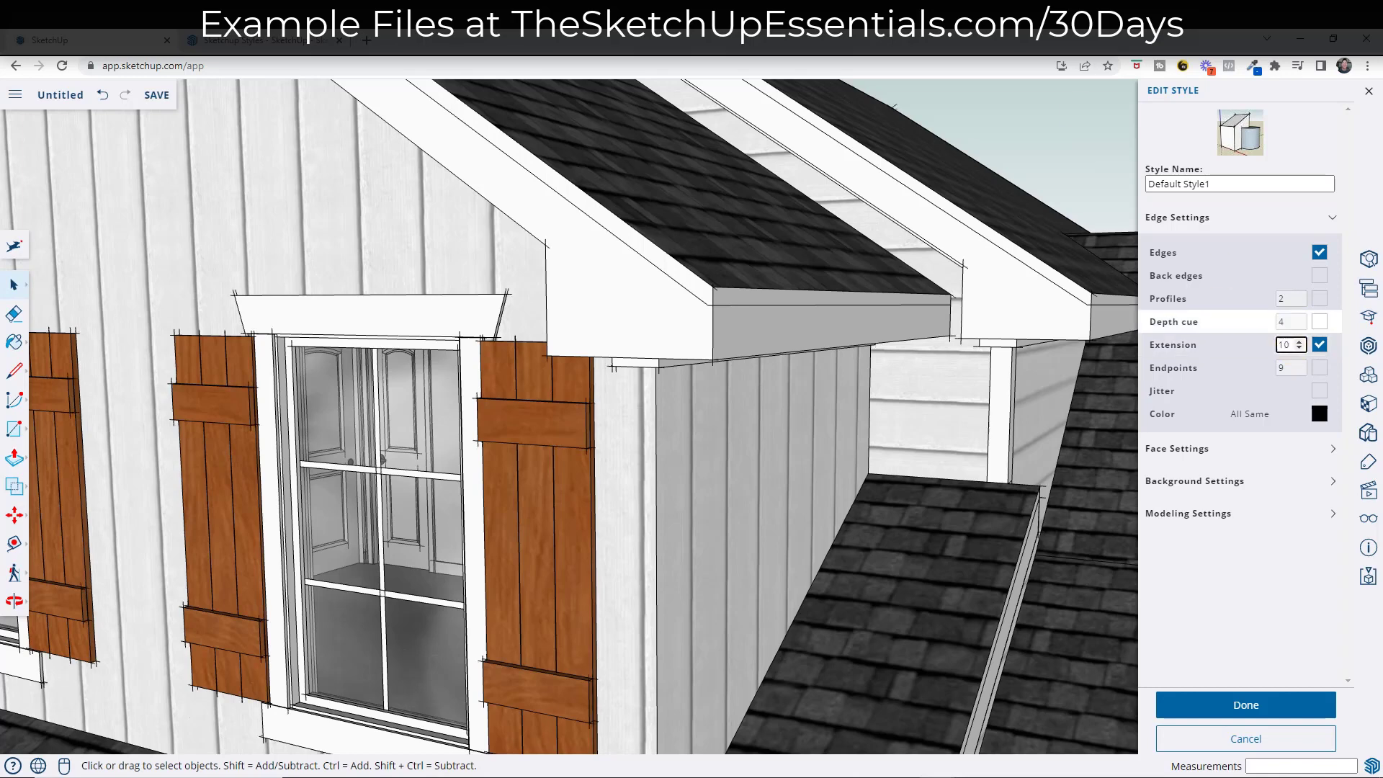
{"action": "scroll", "coordinate": [461, 321], "scroll_direction": "up", "scroll_amount": 4}
{"action": "scroll", "coordinate": [518, 302], "scroll_direction": "down", "scroll_amount": 6}
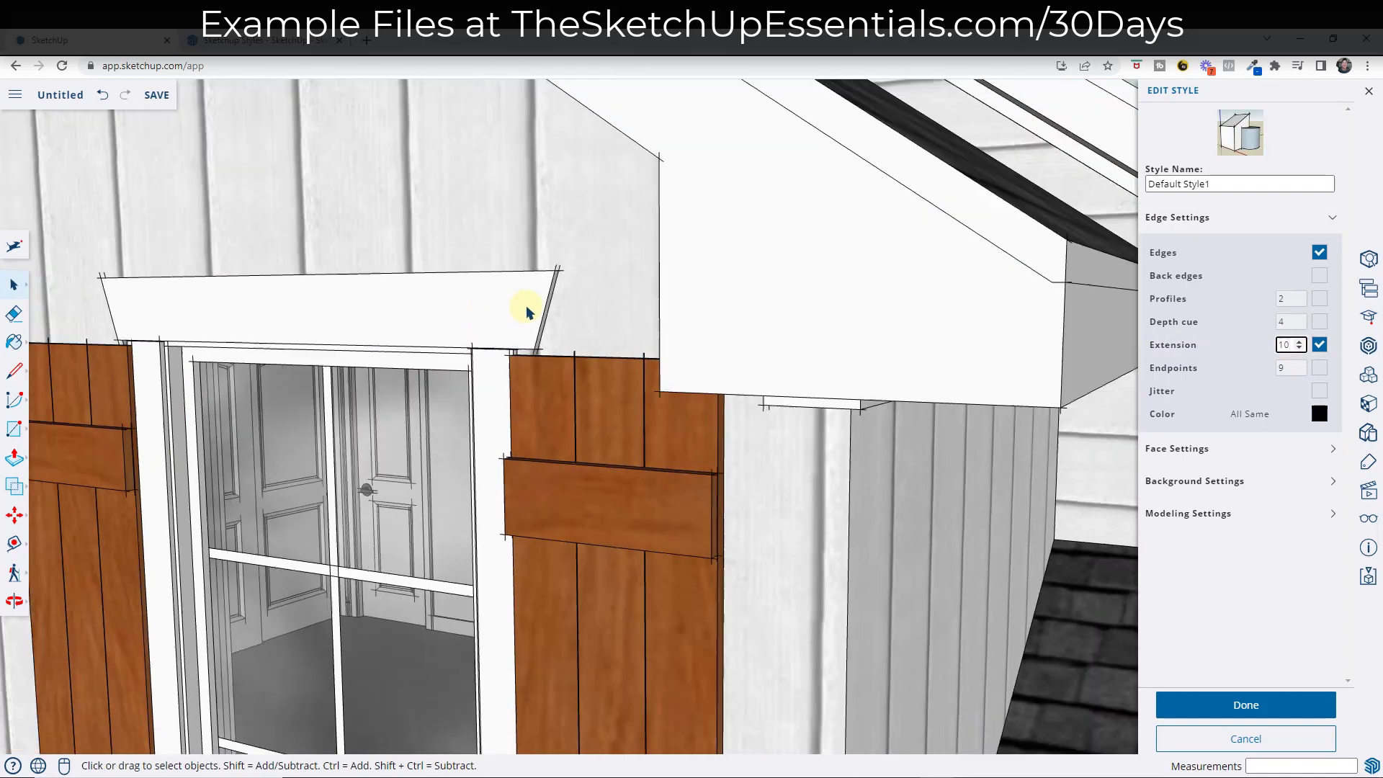
{"action": "scroll", "coordinate": [293, 345], "scroll_direction": "up", "scroll_amount": 2}
{"action": "scroll", "coordinate": [216, 361], "scroll_direction": "up", "scroll_amount": 4}
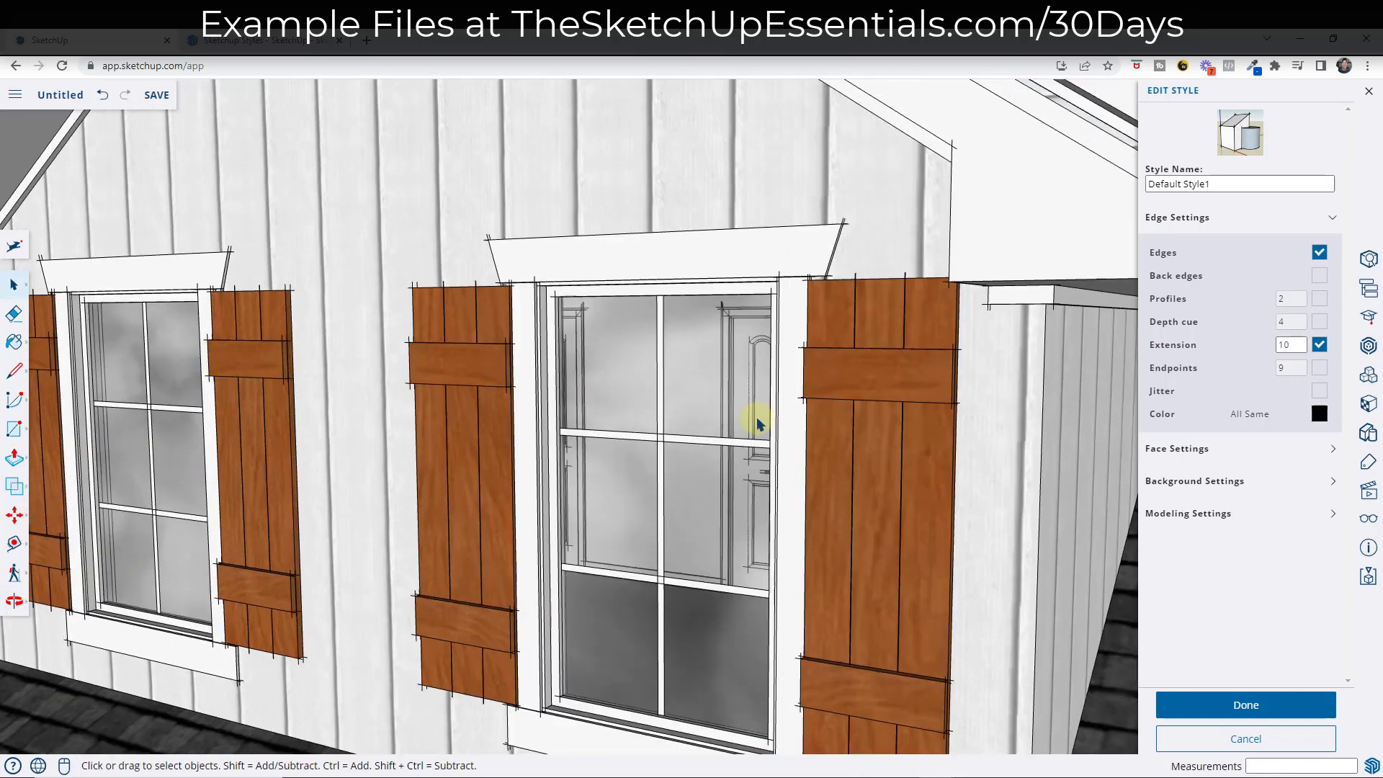
{"action": "scroll", "coordinate": [758, 423], "scroll_direction": "down", "scroll_amount": 3}
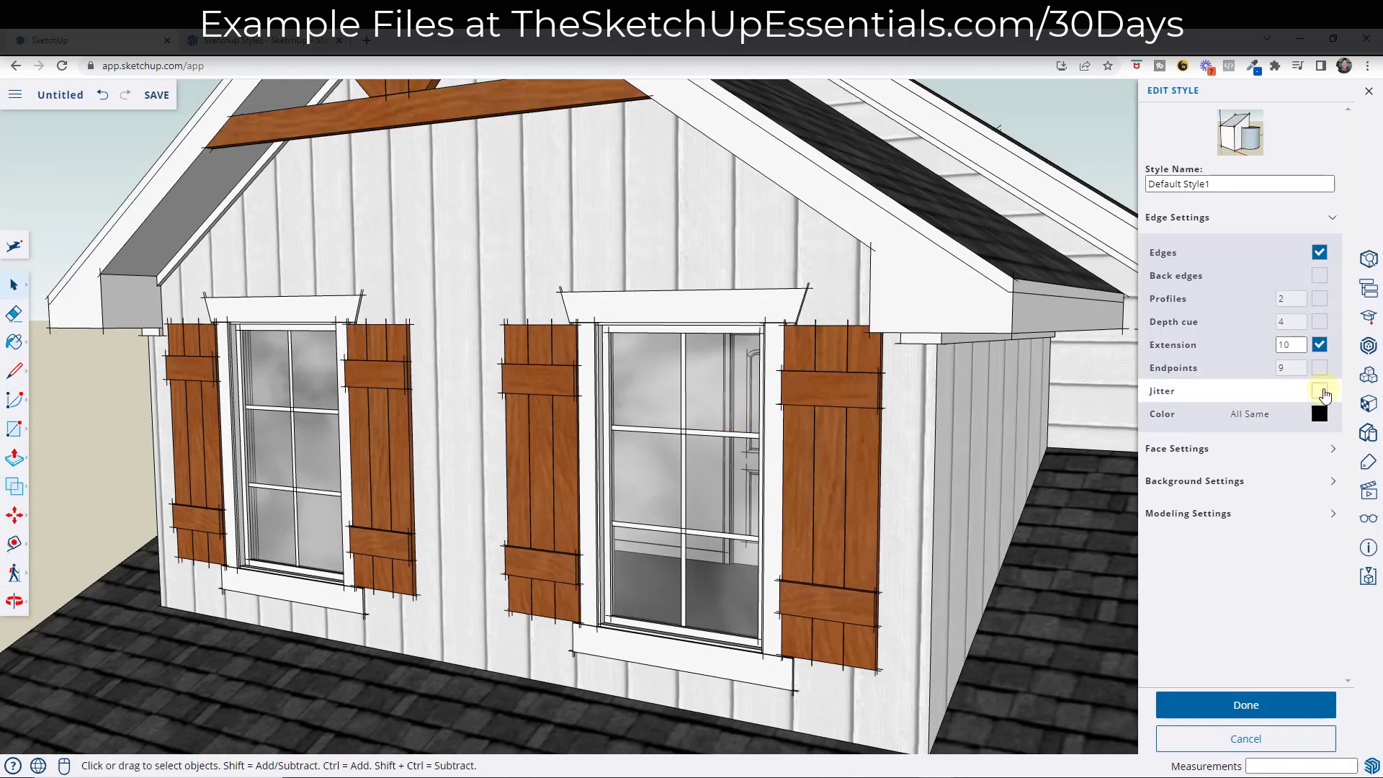
Step: Turn on Jitter for the edges and inspect the sketchy line work on the whole house
{"action": "left_click", "coordinate": [1324, 394]}
{"action": "scroll", "coordinate": [504, 318], "scroll_direction": "down", "scroll_amount": 5}
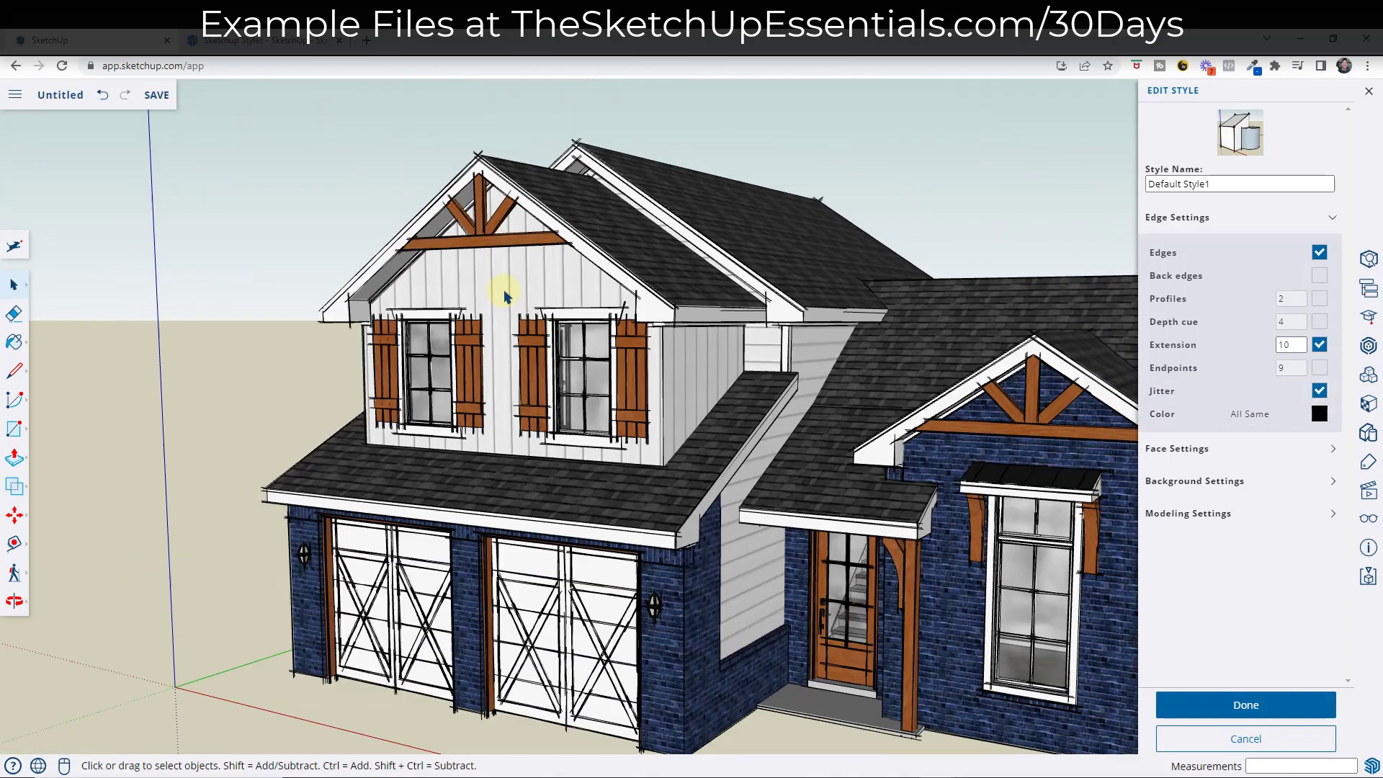
{"action": "scroll", "coordinate": [997, 382], "scroll_direction": "up", "scroll_amount": 2}
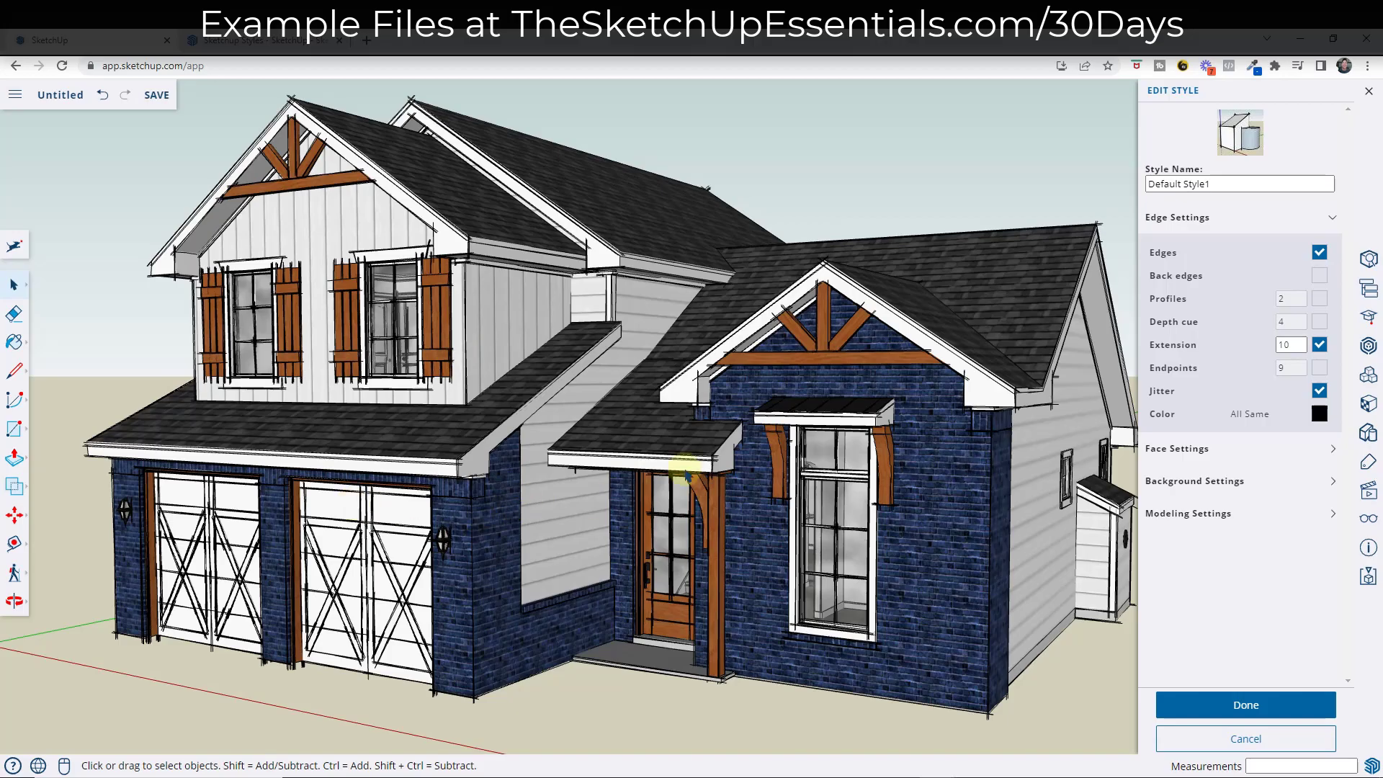
{"action": "mouse_move", "coordinate": [688, 476]}
{"action": "middle_mouse_down"}
{"action": "mouse_move", "coordinate": [655, 455]}
{"action": "mouse_move", "coordinate": [562, 454]}
{"action": "mouse_move", "coordinate": [768, 423]}
{"action": "mouse_move", "coordinate": [686, 452]}
{"action": "middle_mouse_up"}
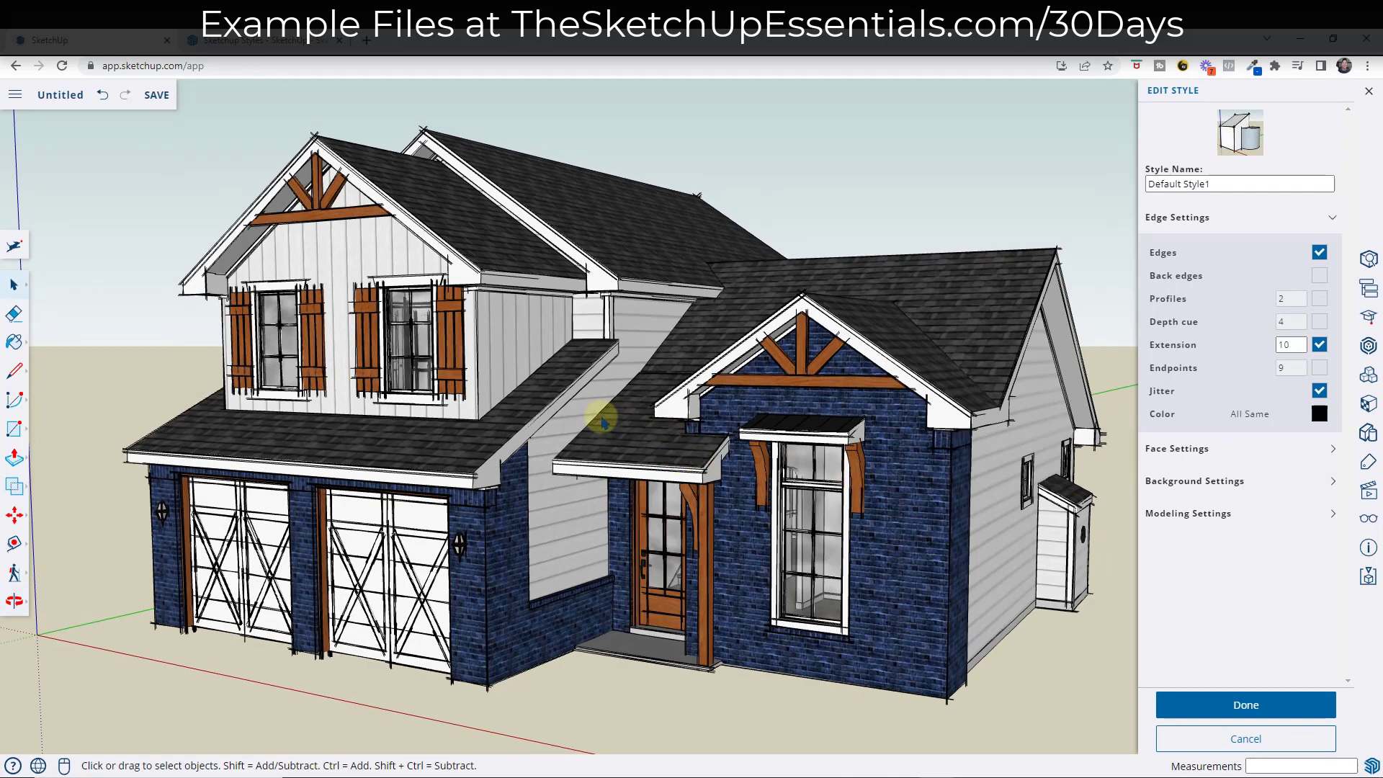
{"action": "middle_click_drag", "start_coordinate": [612, 419], "coordinate": [839, 435]}
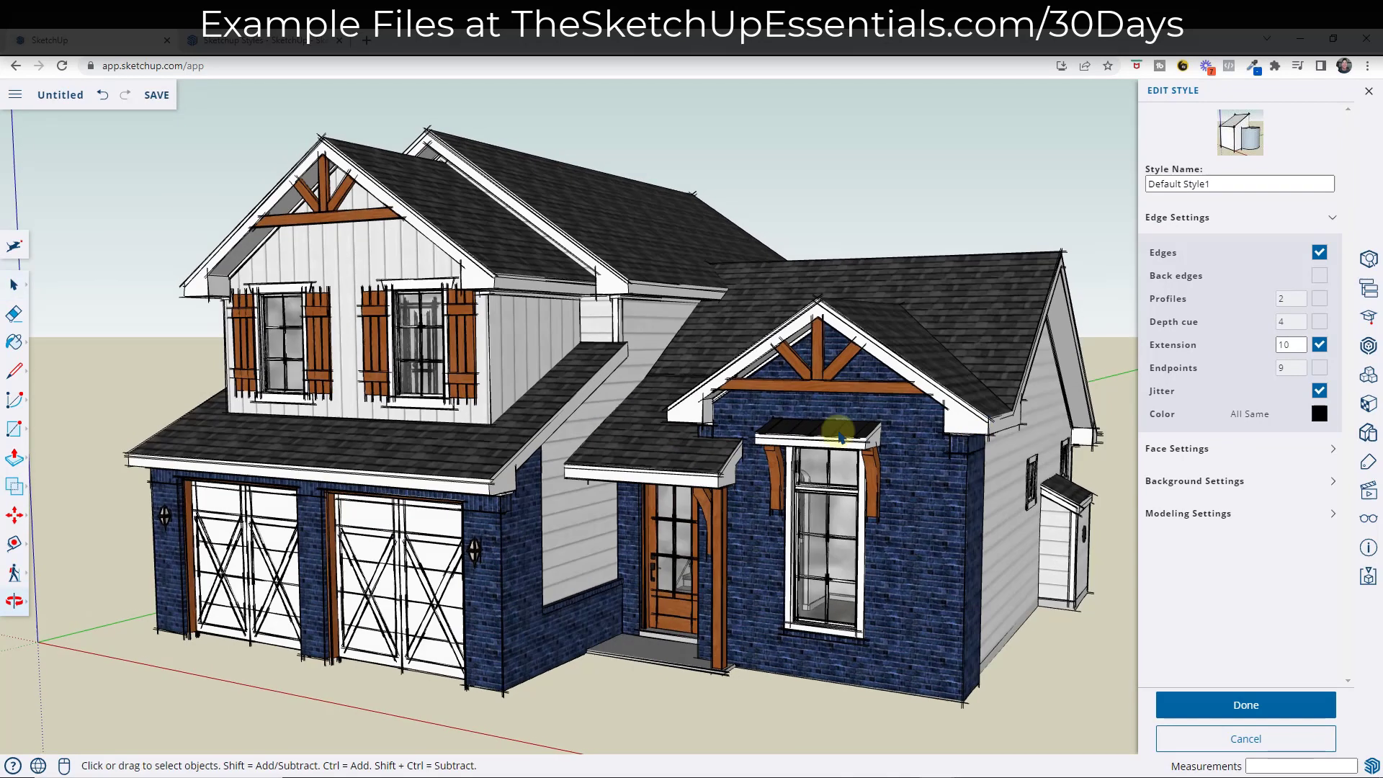
Step: Set the edge Color option to By Axis and view the whole house
{"action": "left_click", "coordinate": [1254, 415]}
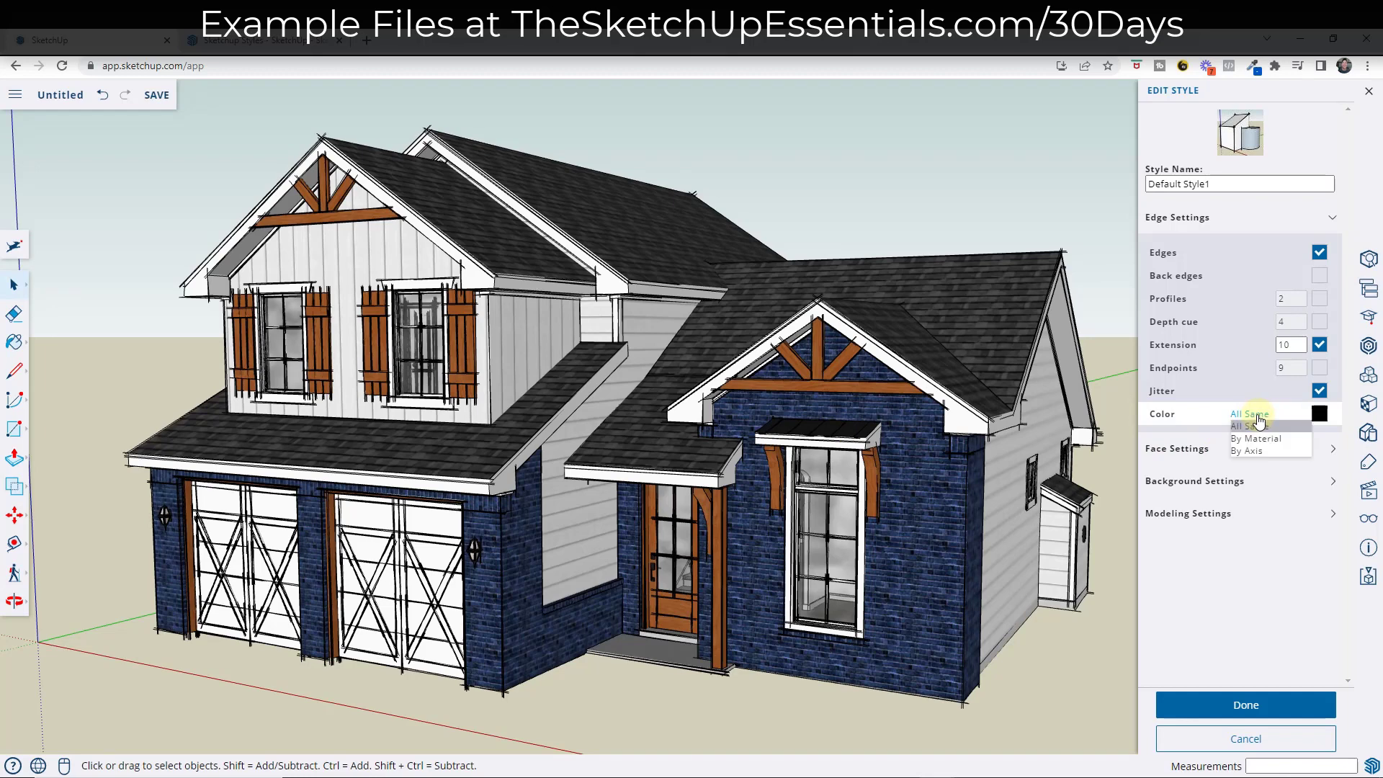
{"action": "left_click", "coordinate": [1257, 451]}
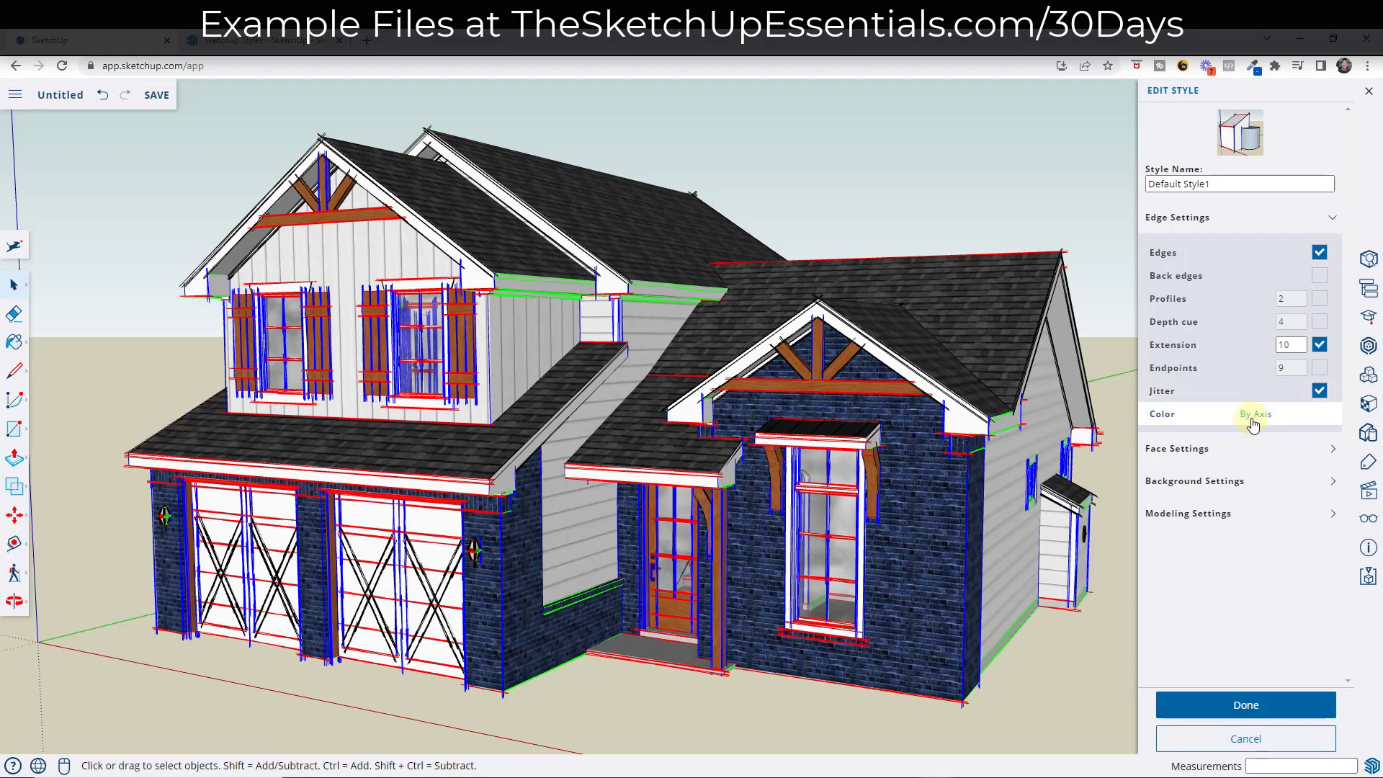
{"action": "scroll", "coordinate": [778, 440], "scroll_direction": "down", "scroll_amount": 6}
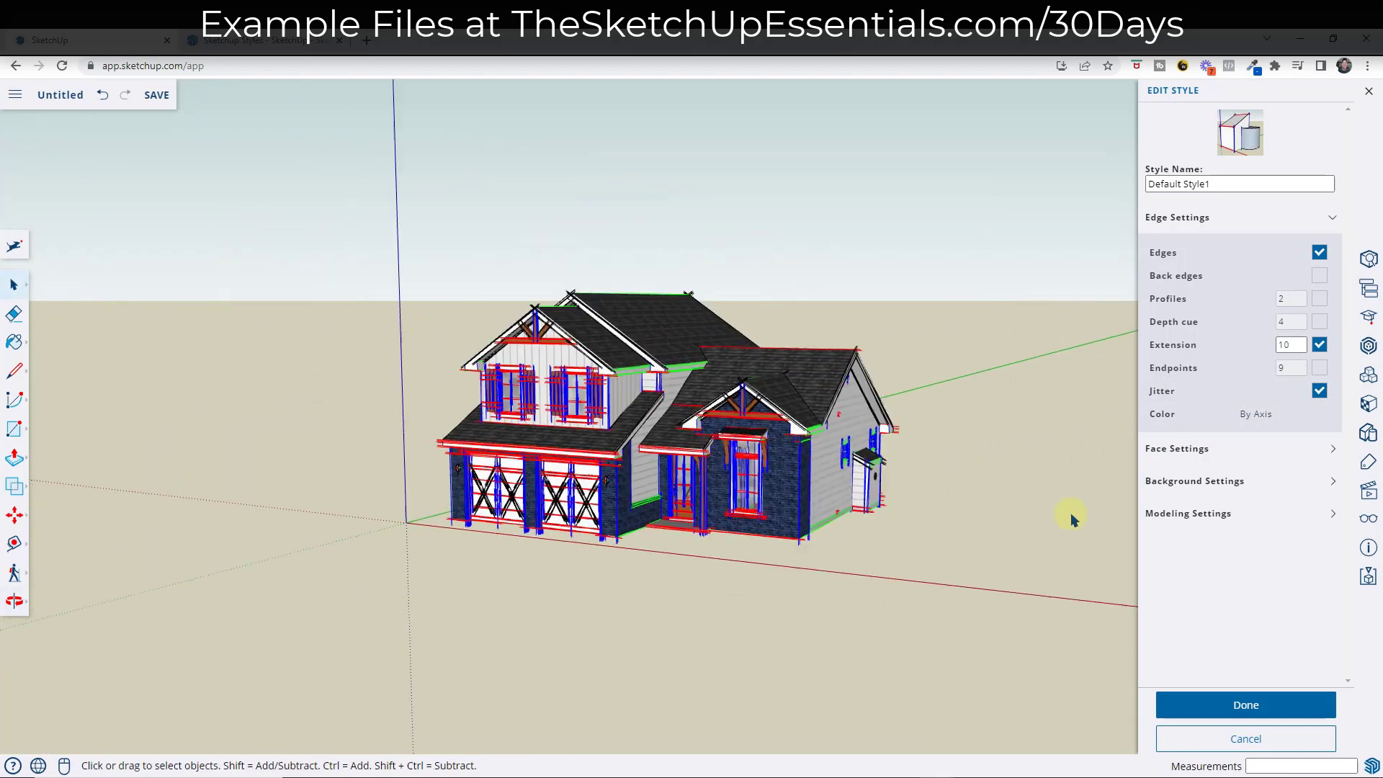
Step: Draw two separate lines on the ground beside the house, one parallel to the green axis and one off-axis
{"action": "scroll", "coordinate": [1000, 550], "scroll_direction": "up", "scroll_amount": 3}
{"action": "key", "text": "l"}
{"action": "left_click", "coordinate": [880, 595]}
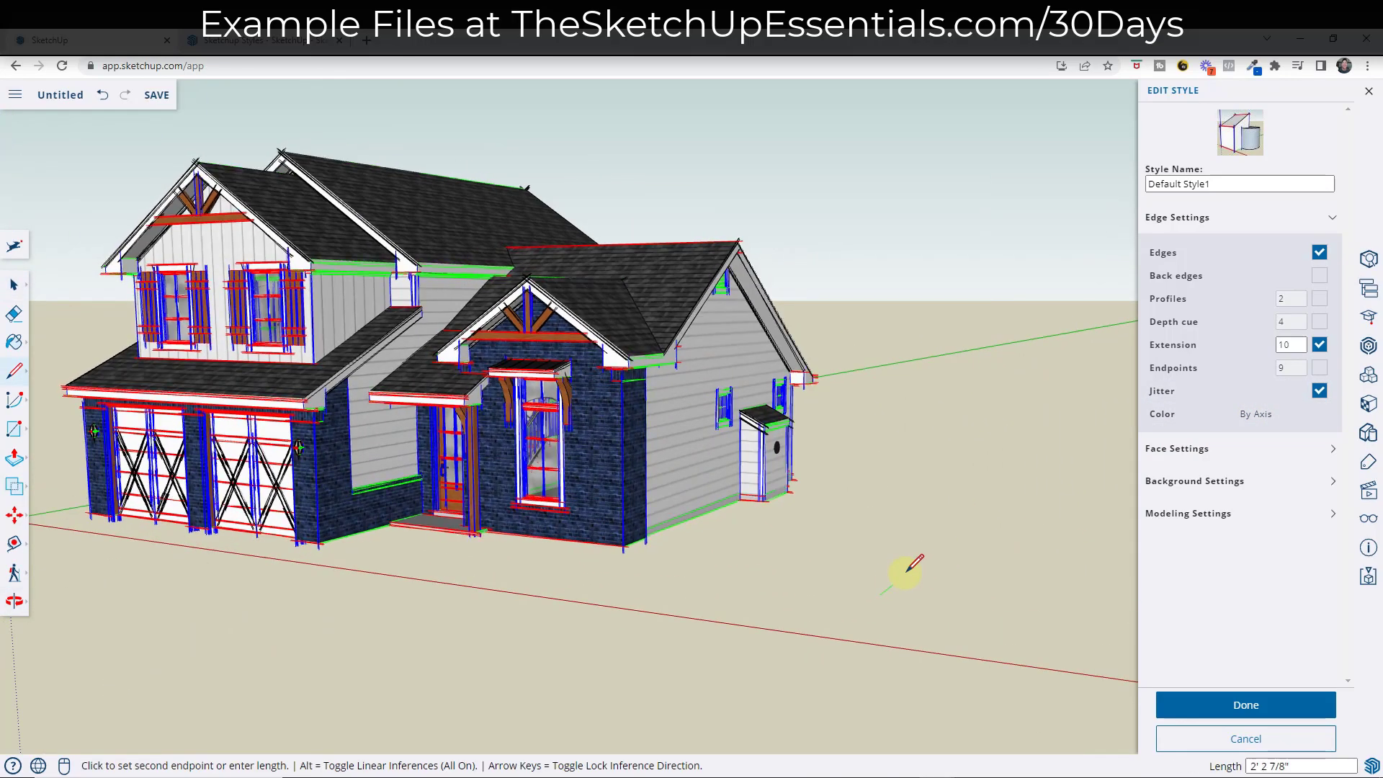
{"action": "left_click", "coordinate": [940, 547]}
{"action": "key", "text": "space"}
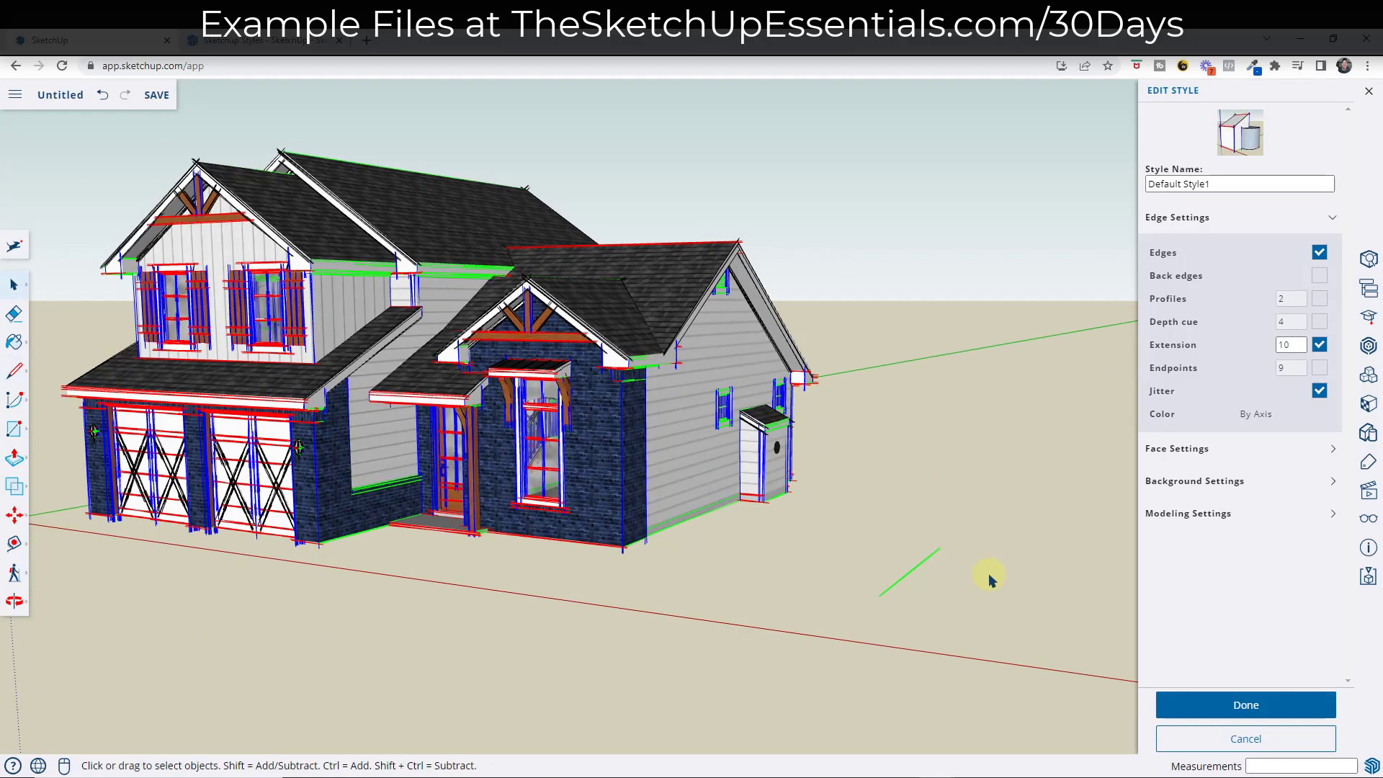
{"action": "key", "text": "l"}
{"action": "left_click", "coordinate": [920, 599]}
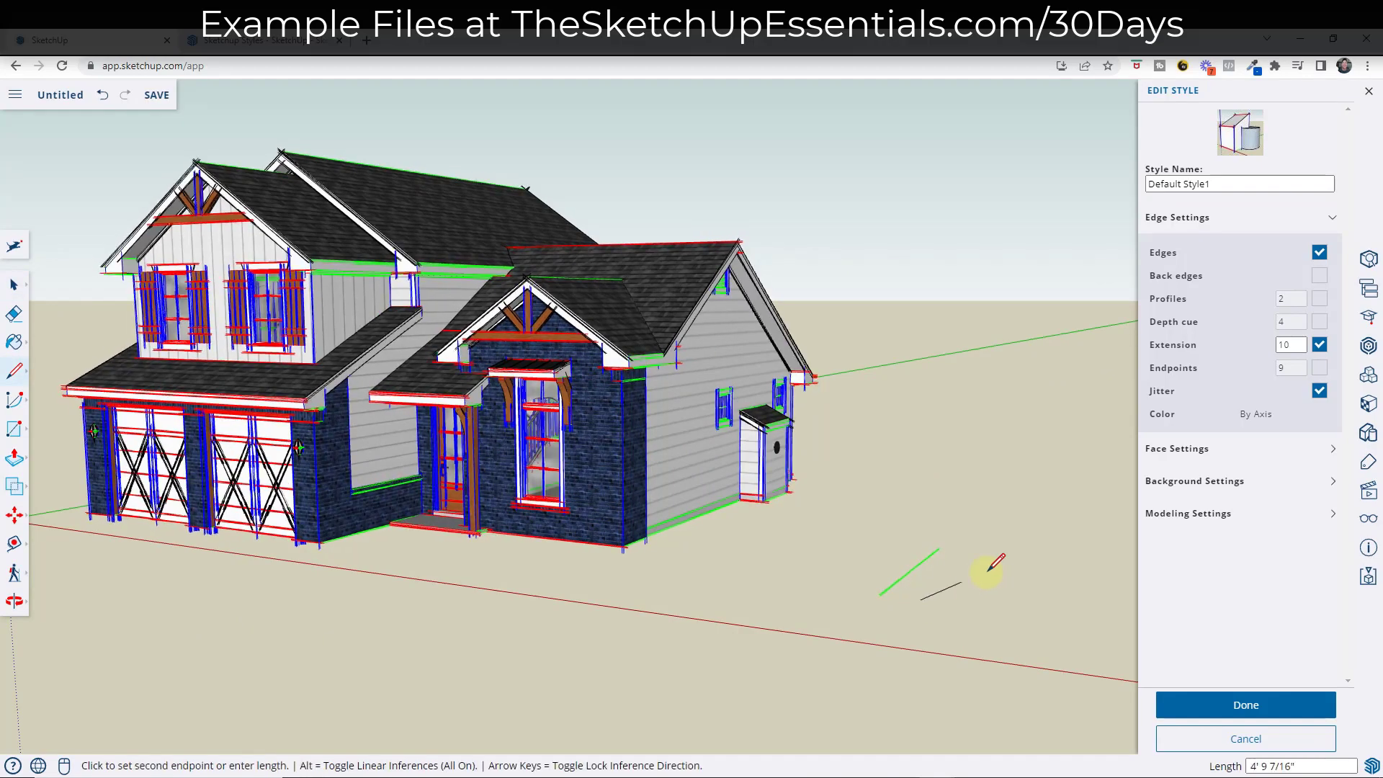
{"action": "left_click", "coordinate": [1027, 567]}
{"action": "key", "text": "space"}
{"action": "scroll", "coordinate": [1068, 607], "scroll_direction": "up", "scroll_amount": 3}
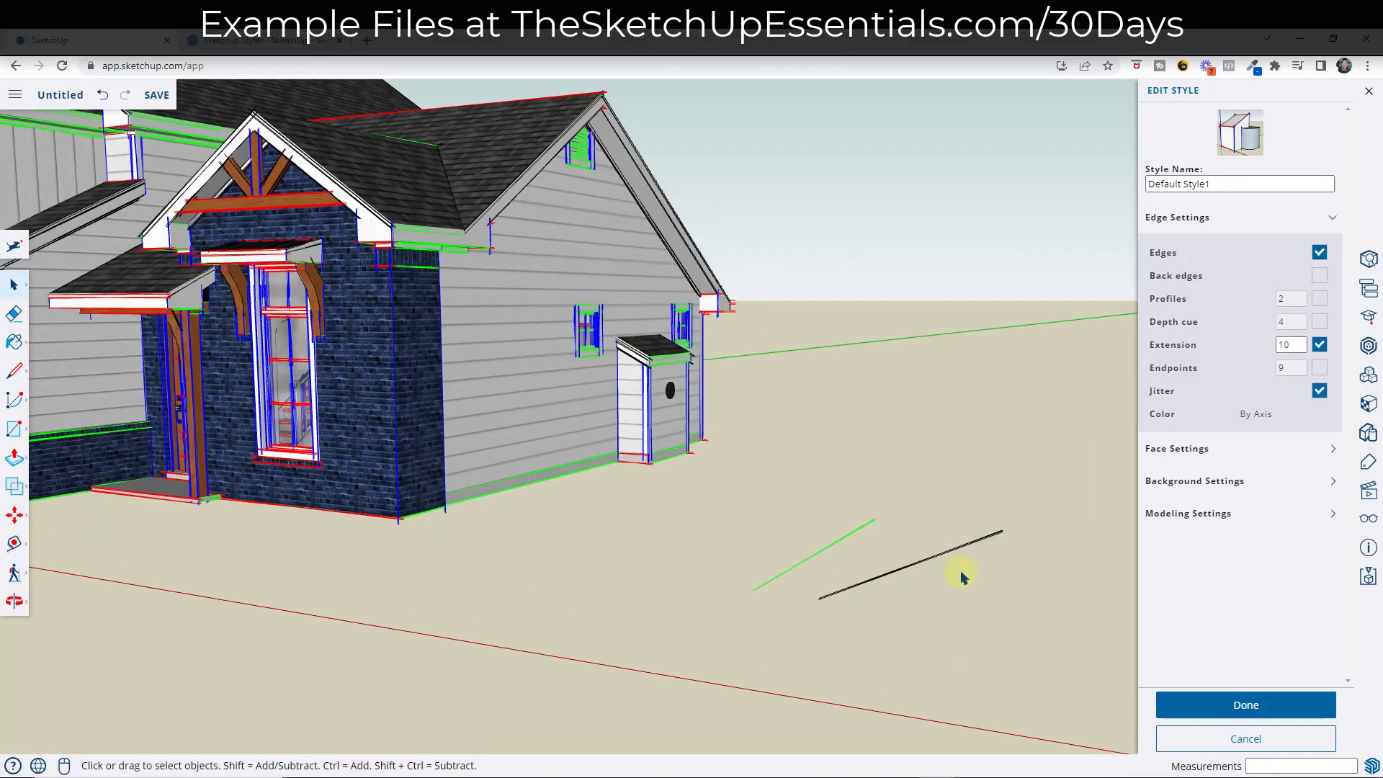
Step: Draw a vertical line about 3' 2" tall and a line along the red axis beside the others, and compare them with the house edges
{"action": "left_click", "coordinate": [710, 586]}
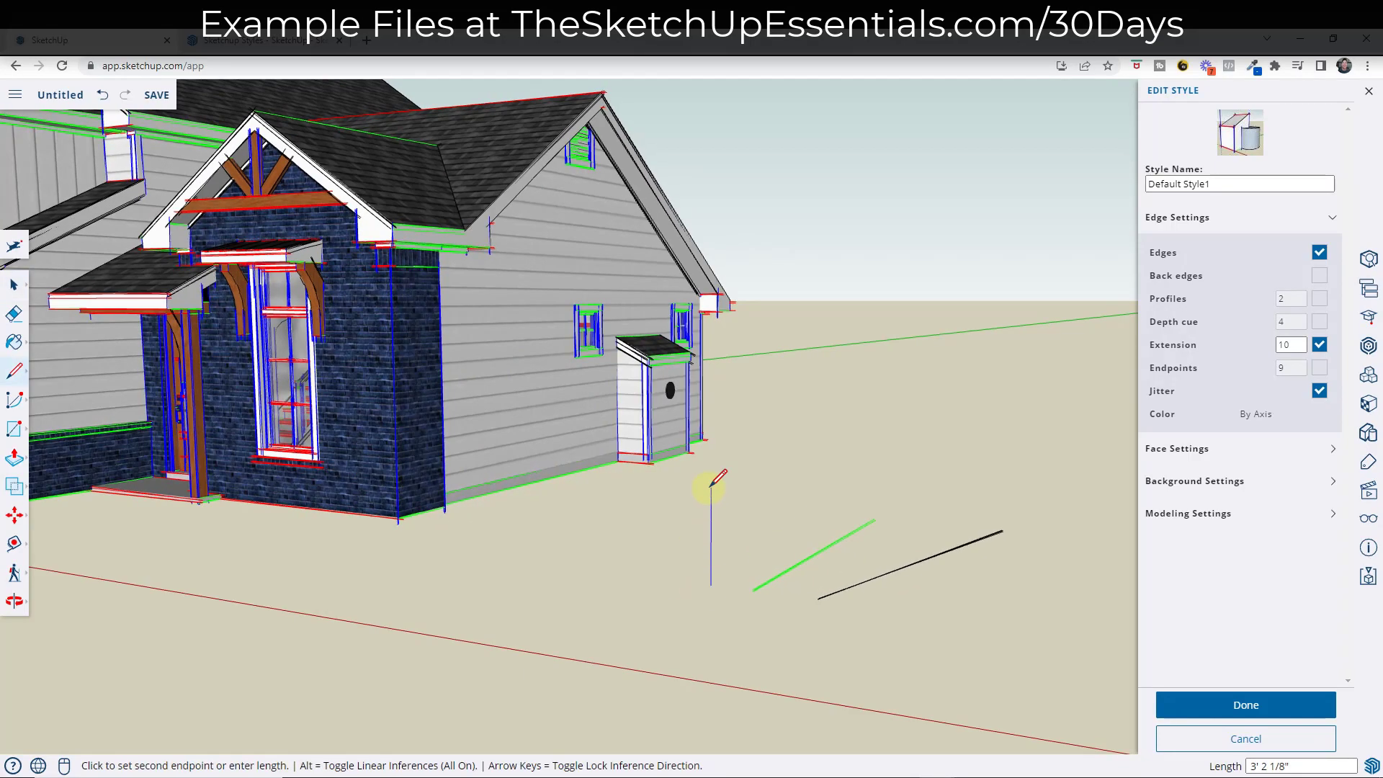
{"action": "left_click", "coordinate": [763, 509]}
{"action": "key", "text": "space"}
{"action": "key", "text": "l"}
{"action": "left_click", "coordinate": [906, 607]}
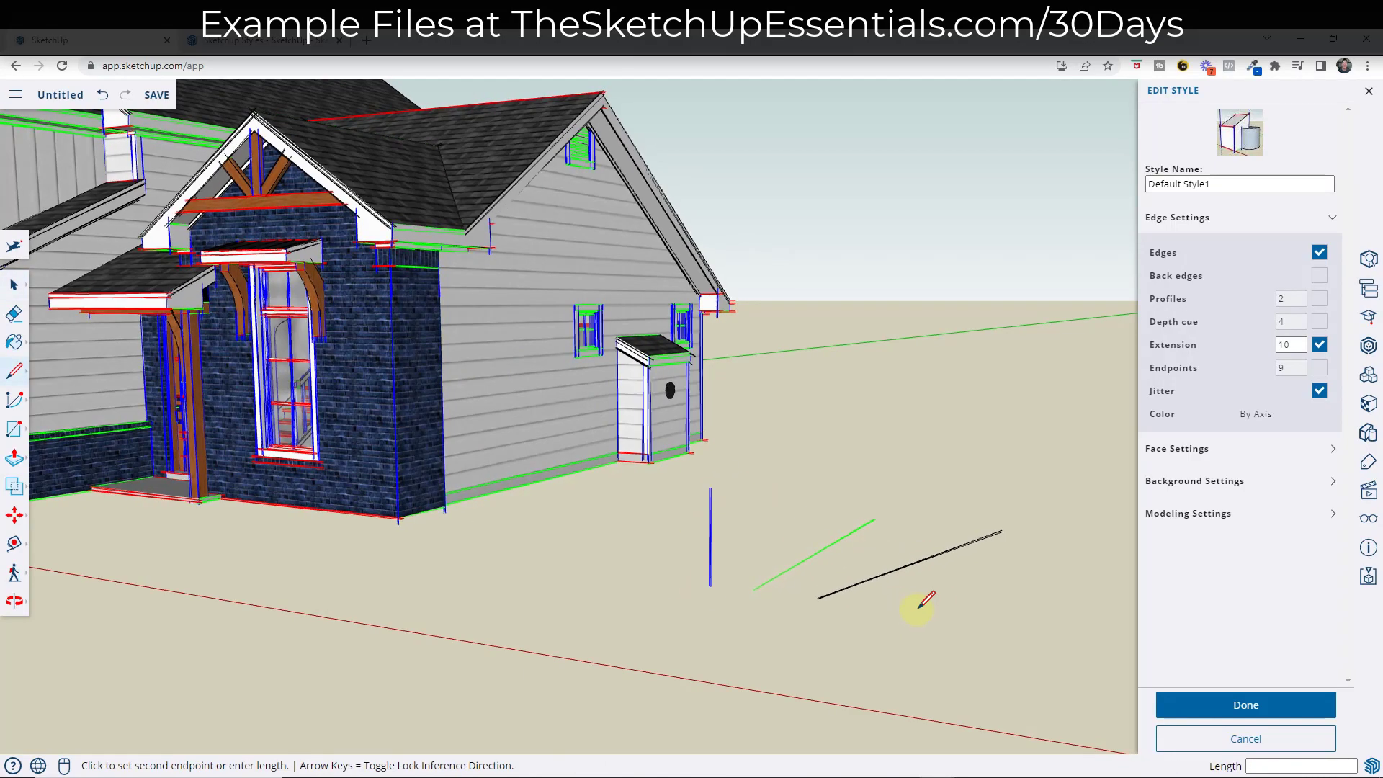
{"action": "left_click", "coordinate": [1001, 615]}
{"action": "key", "text": "space"}
{"action": "scroll", "coordinate": [855, 525], "scroll_direction": "down", "scroll_amount": 3}
{"action": "scroll", "coordinate": [958, 601], "scroll_direction": "up", "scroll_amount": 3}
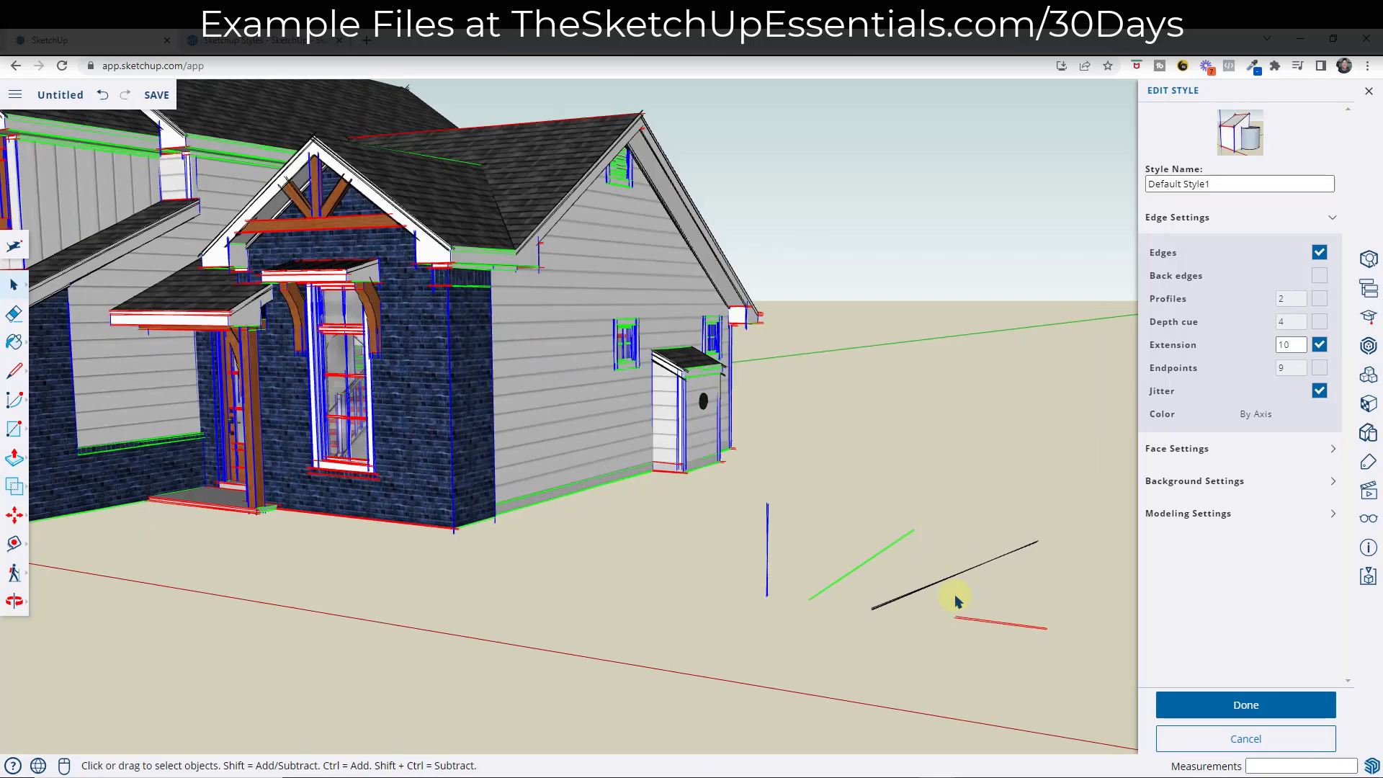
{"action": "scroll", "coordinate": [968, 597], "scroll_direction": "down", "scroll_amount": 5}
{"action": "scroll", "coordinate": [535, 378], "scroll_direction": "up", "scroll_amount": 3}
{"action": "scroll", "coordinate": [720, 396], "scroll_direction": "down", "scroll_amount": 2}
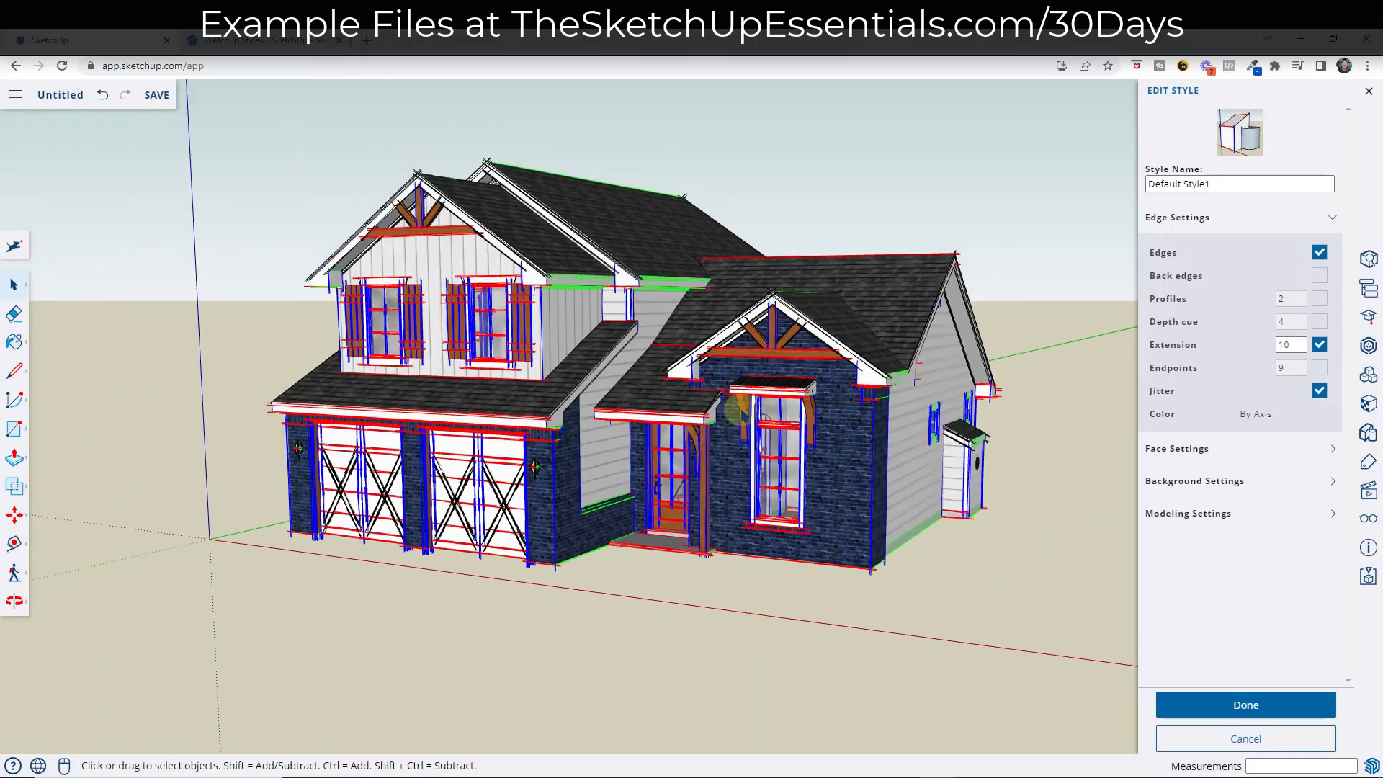
{"action": "middle_click_drag", "start_coordinate": [911, 468], "coordinate": [815, 462]}
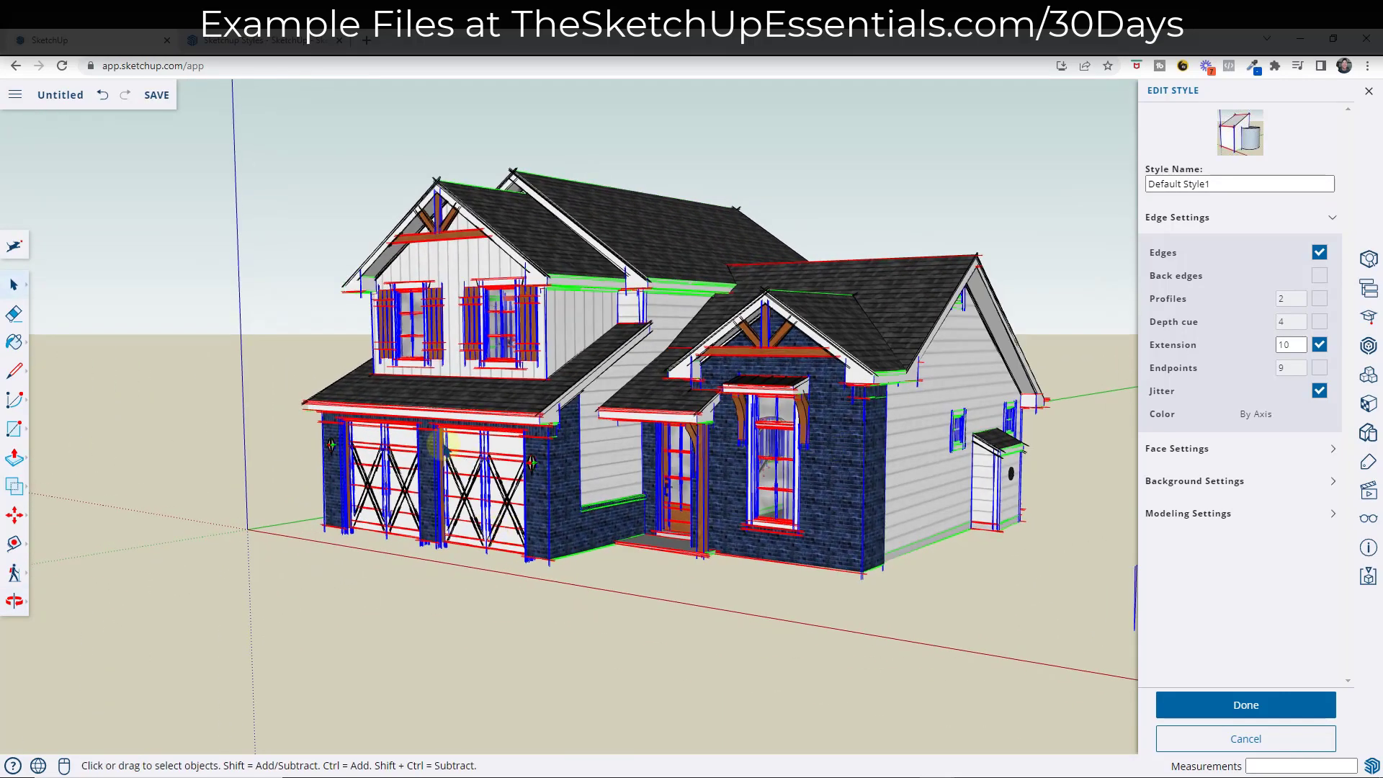
Step: Set the edge Color option to By Material
{"action": "left_click", "coordinate": [1262, 425]}
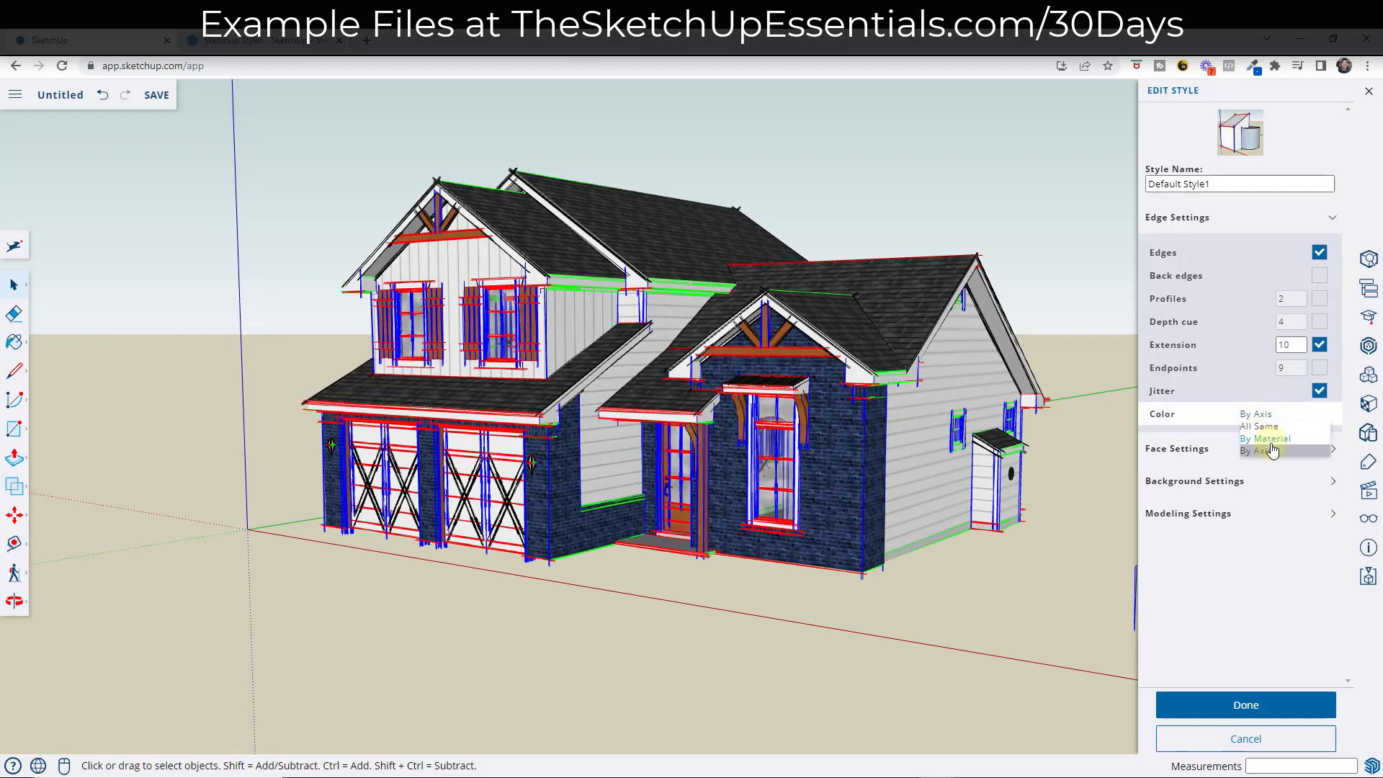
{"action": "left_click", "coordinate": [1266, 439]}
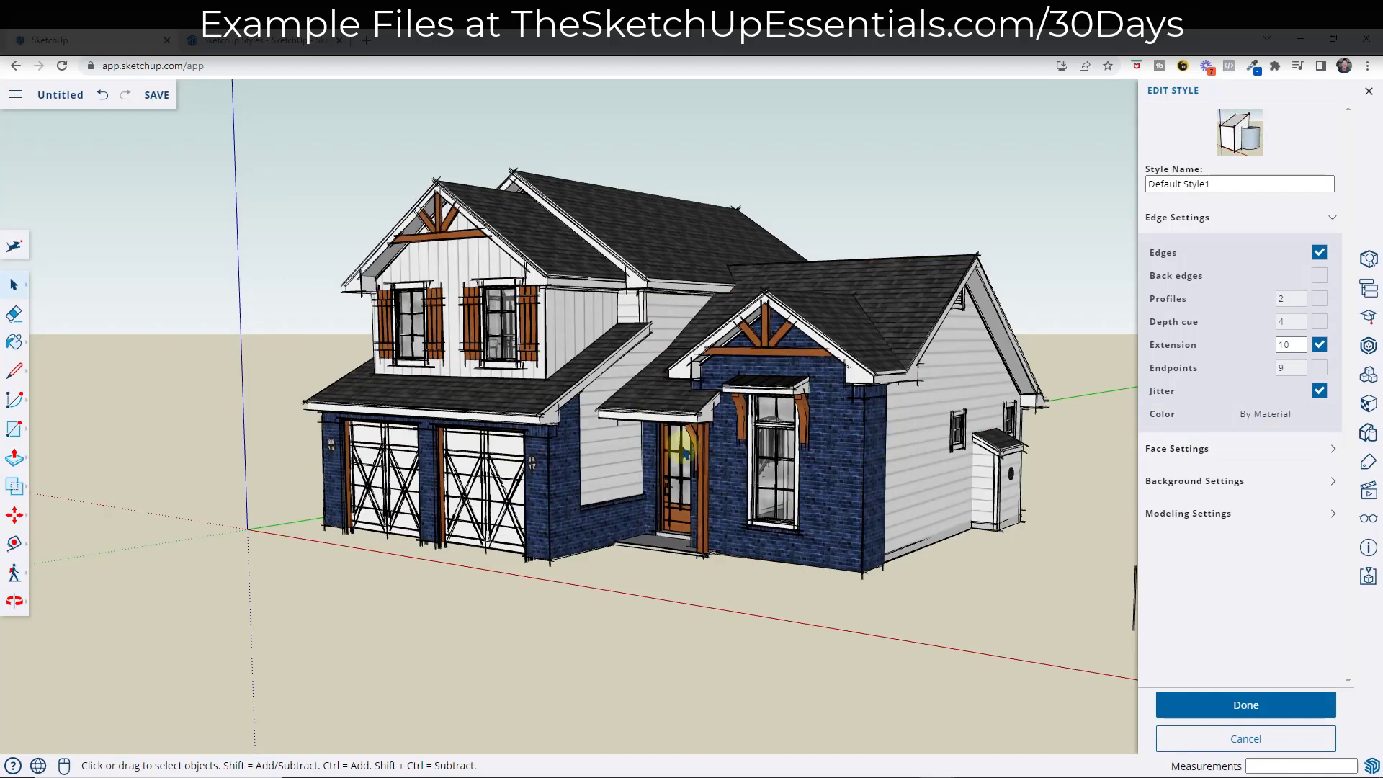
{"action": "scroll", "coordinate": [577, 403], "scroll_direction": "down", "scroll_amount": 3}
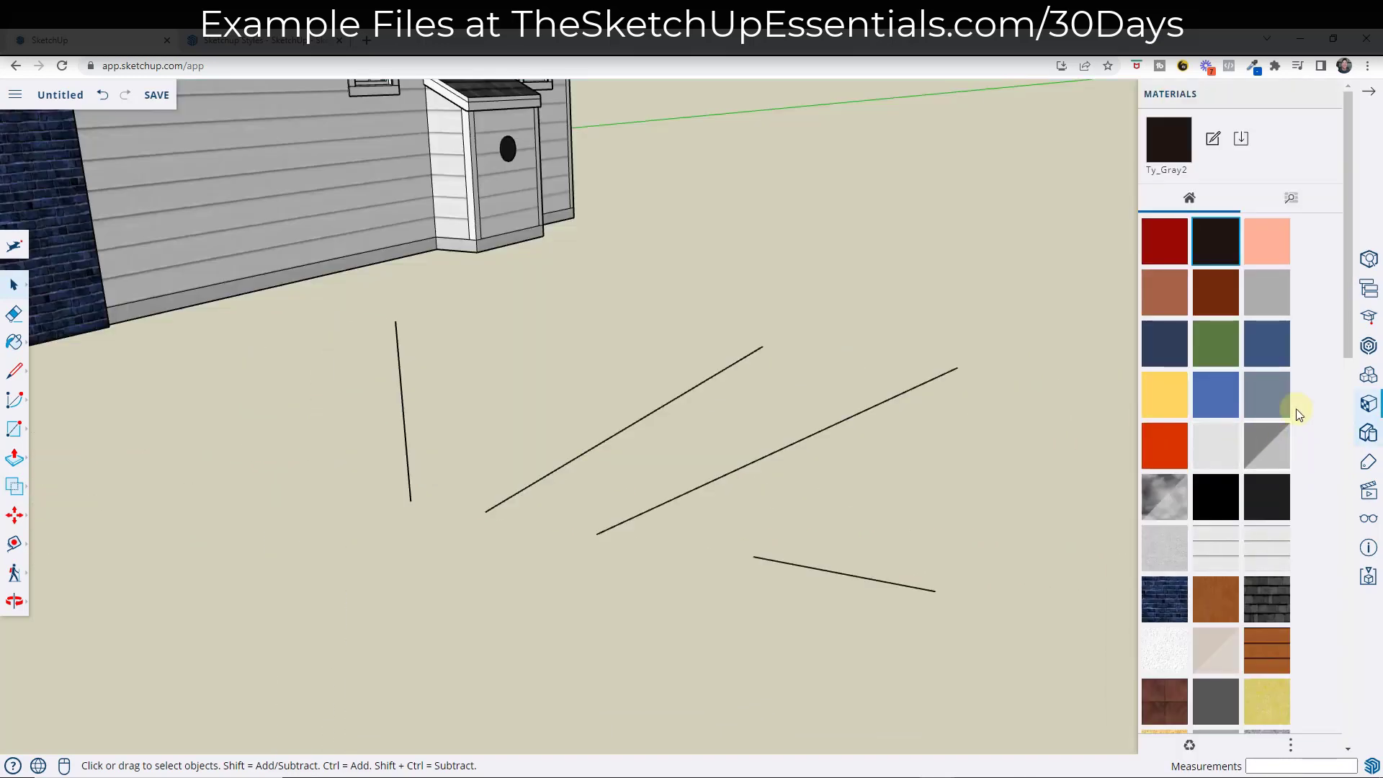
Step: Paint the green-axis line Ty_Red, the off-axis line Ty_Blue2 and the red-axis line Ty_Orange
{"action": "left_click", "coordinate": [1175, 245]}
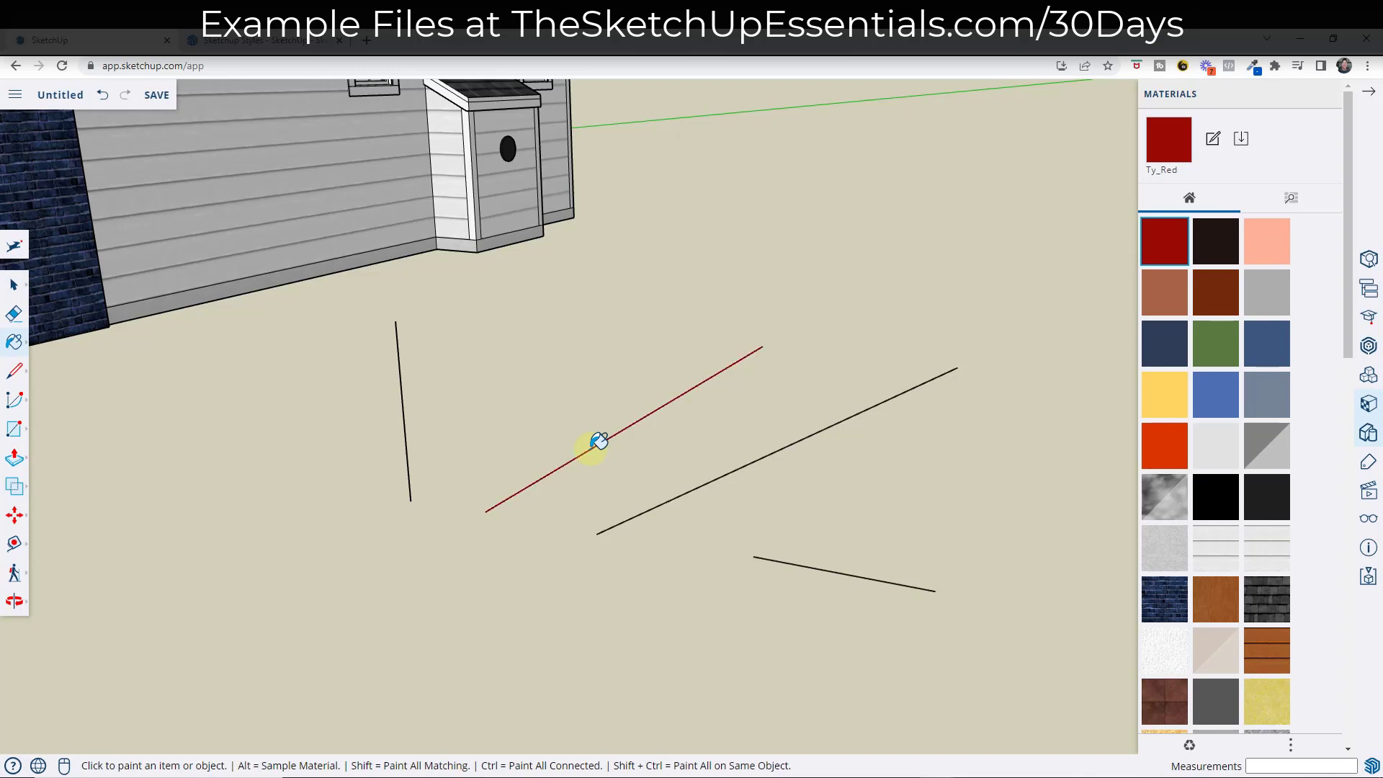
{"action": "left_click", "coordinate": [1216, 395]}
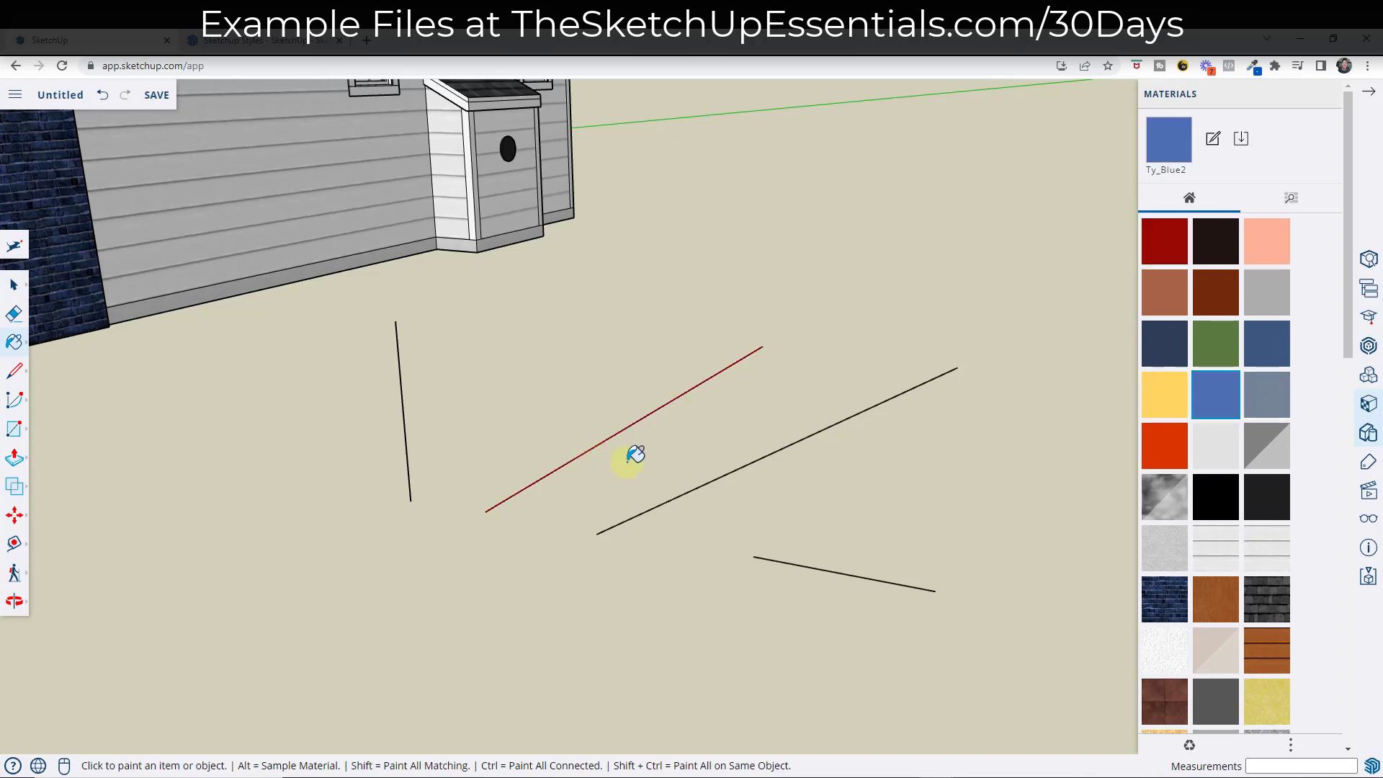
{"action": "left_click", "coordinate": [717, 476]}
{"action": "left_click", "coordinate": [1170, 449]}
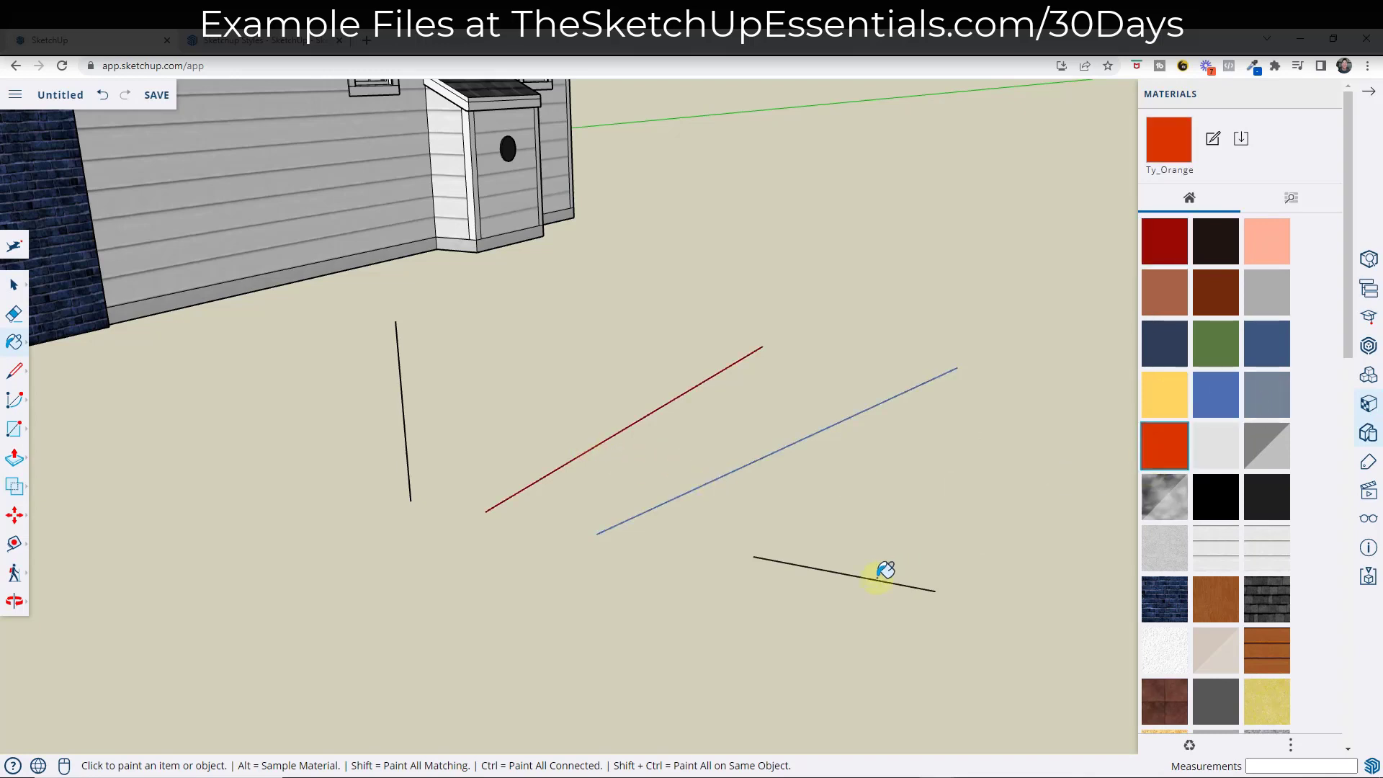
{"action": "scroll", "coordinate": [944, 522], "scroll_direction": "down", "scroll_amount": 3}
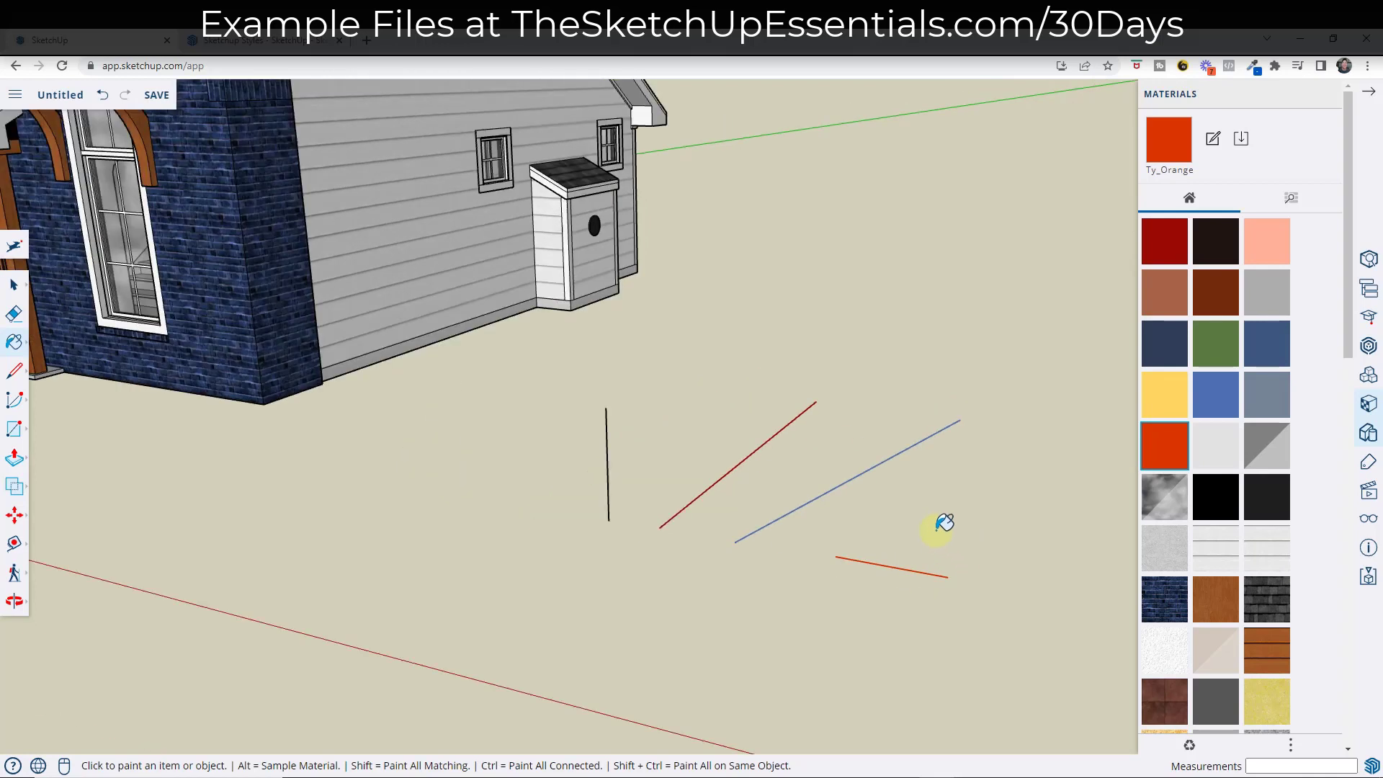
{"action": "scroll", "coordinate": [825, 453], "scroll_direction": "up", "scroll_amount": 2}
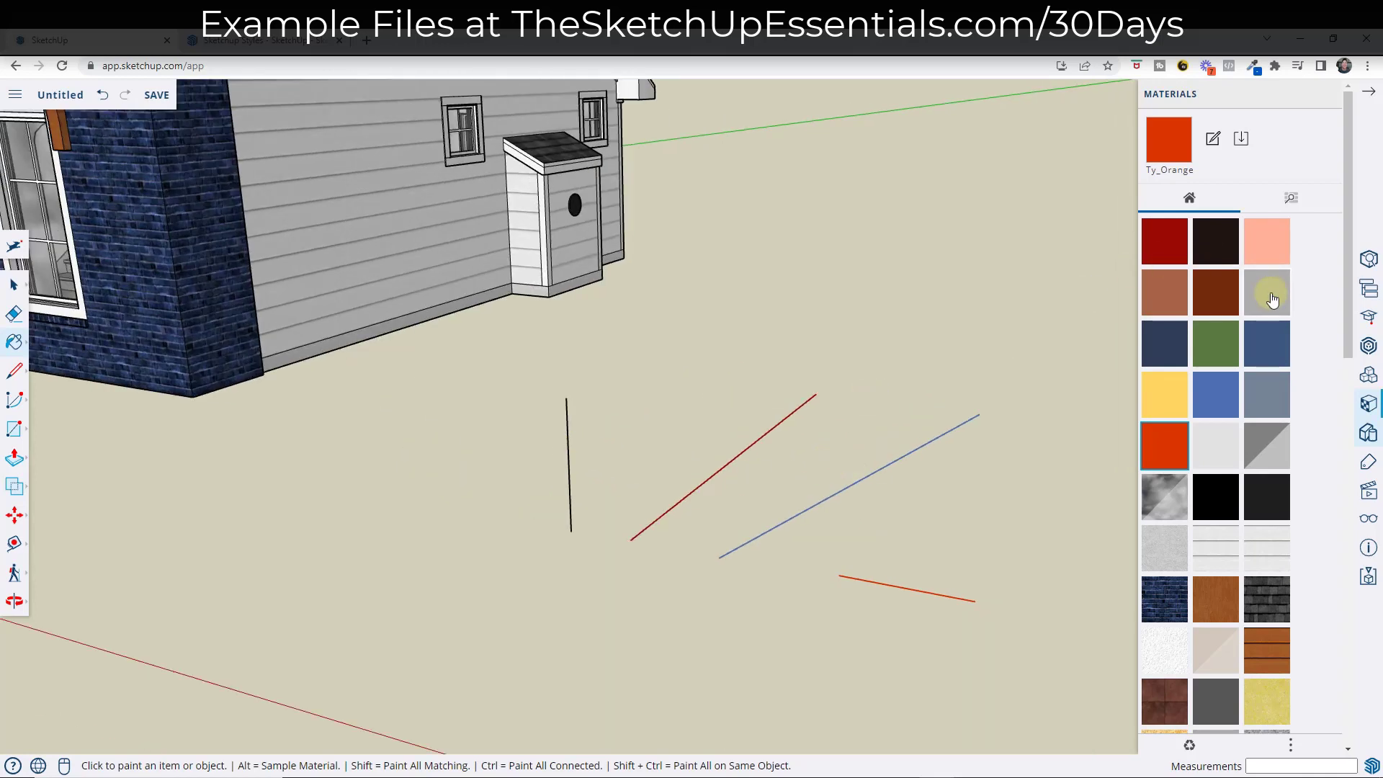
Step: Reopen Default Style1 for editing and set the edge Color option to All Same
{"action": "left_click", "coordinate": [1368, 432]}
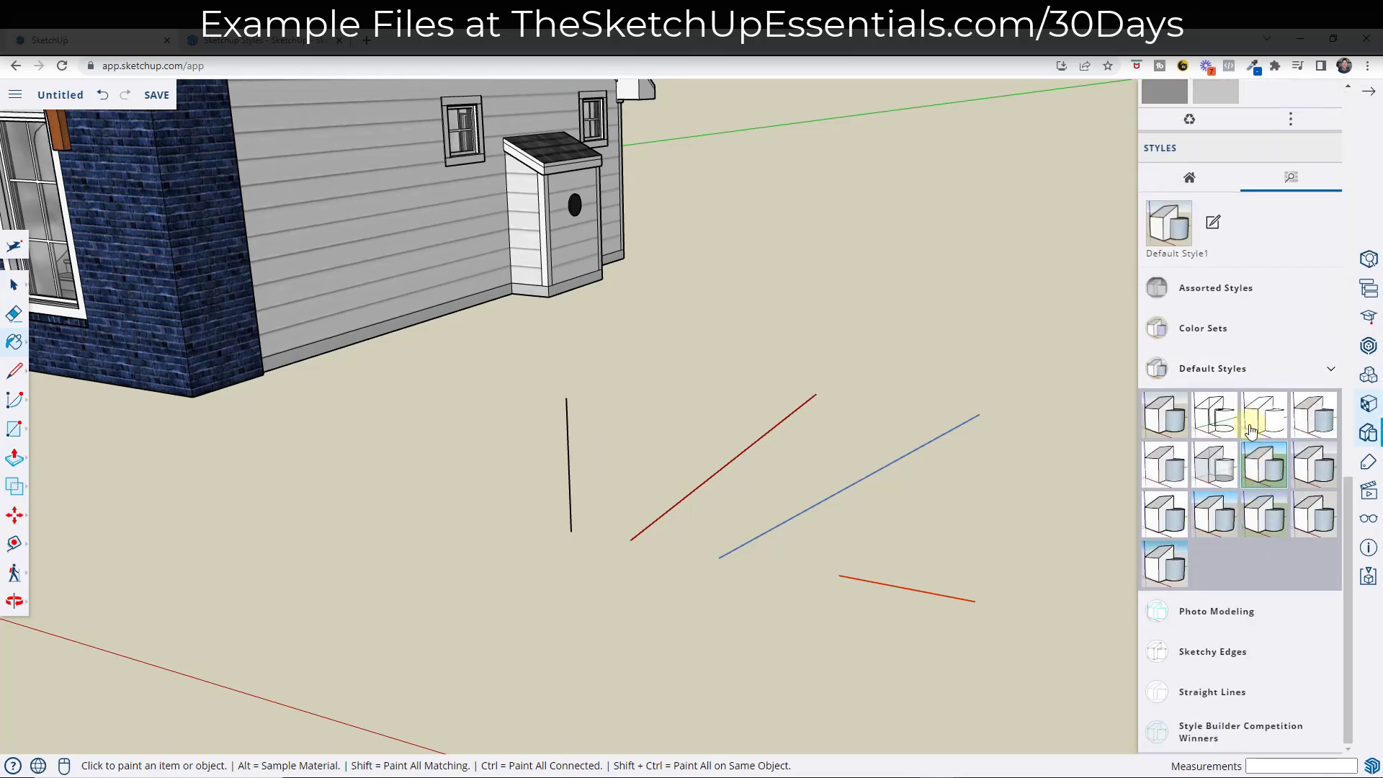
{"action": "left_click", "coordinate": [1213, 222]}
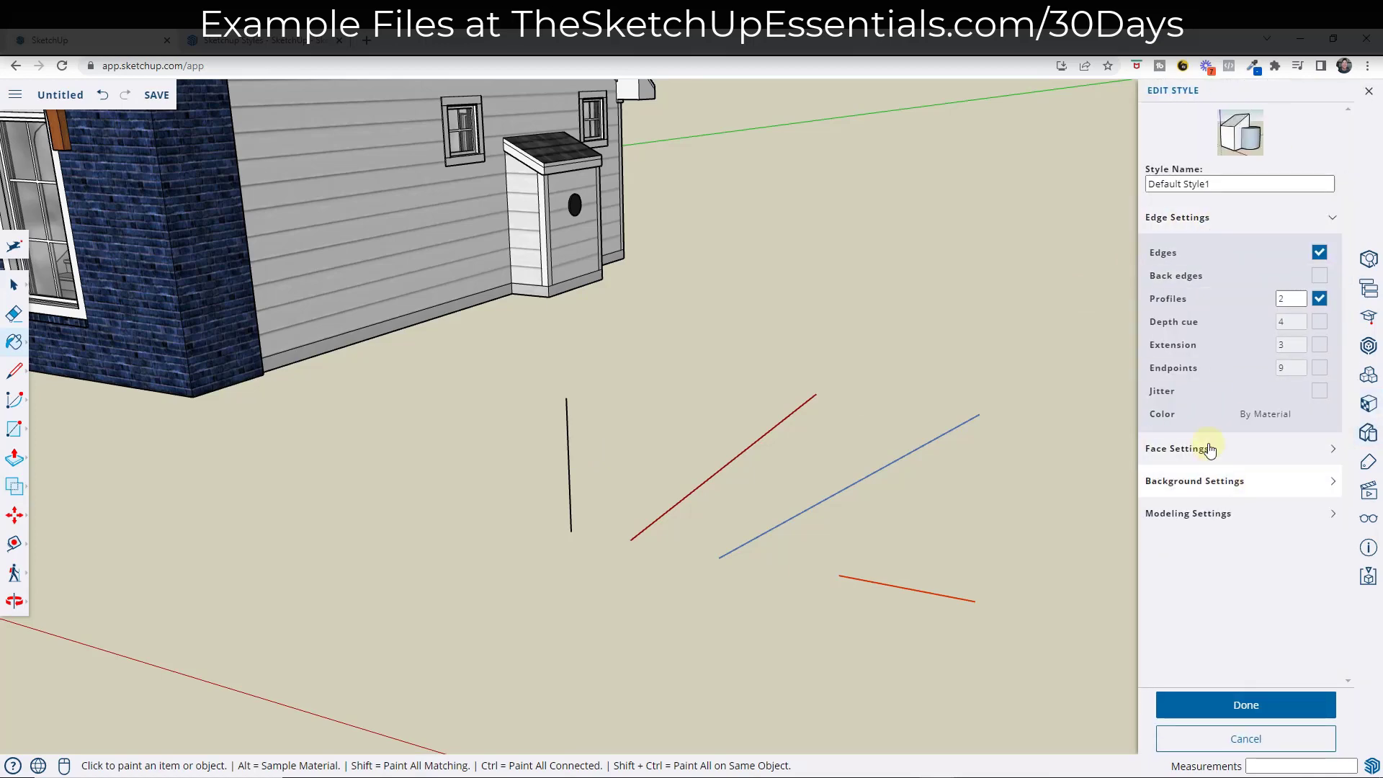
{"action": "left_click", "coordinate": [1266, 415]}
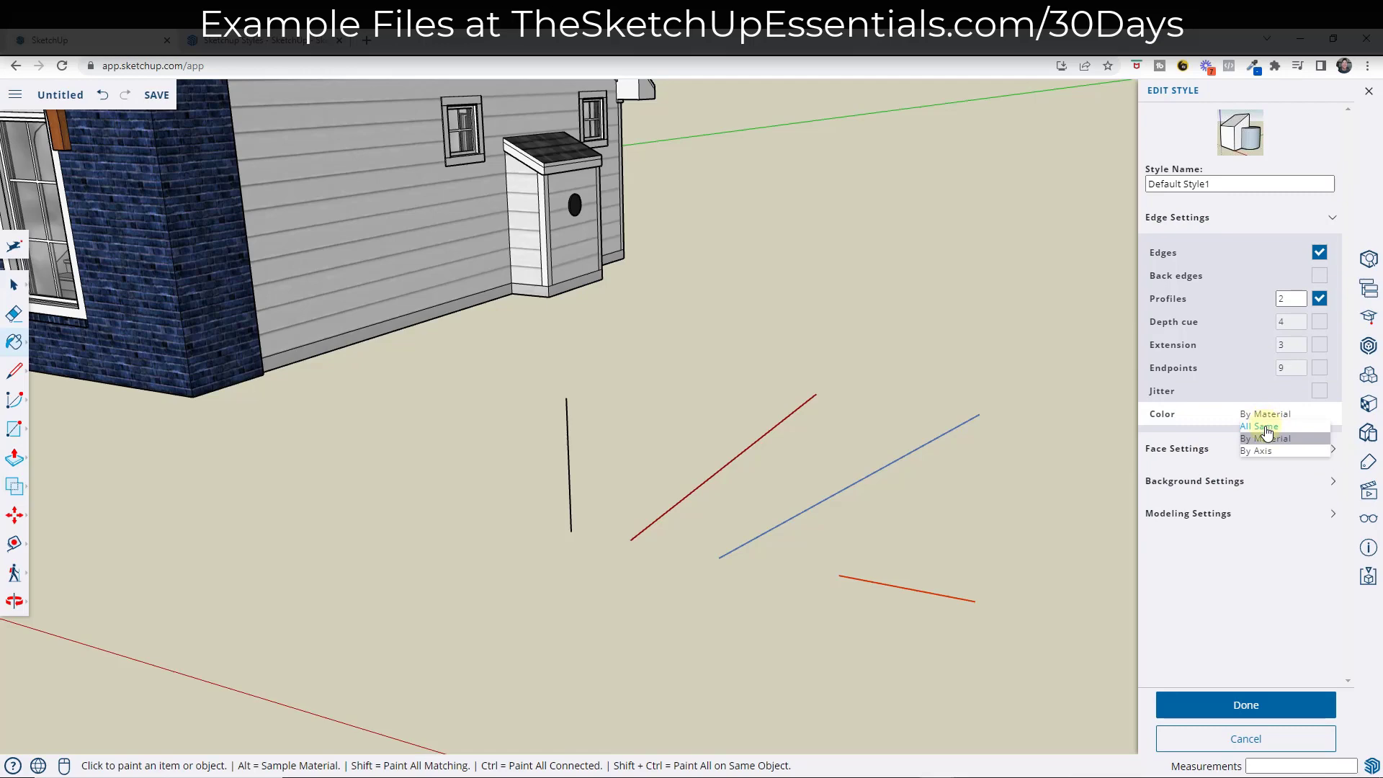
{"action": "left_click", "coordinate": [1265, 427]}
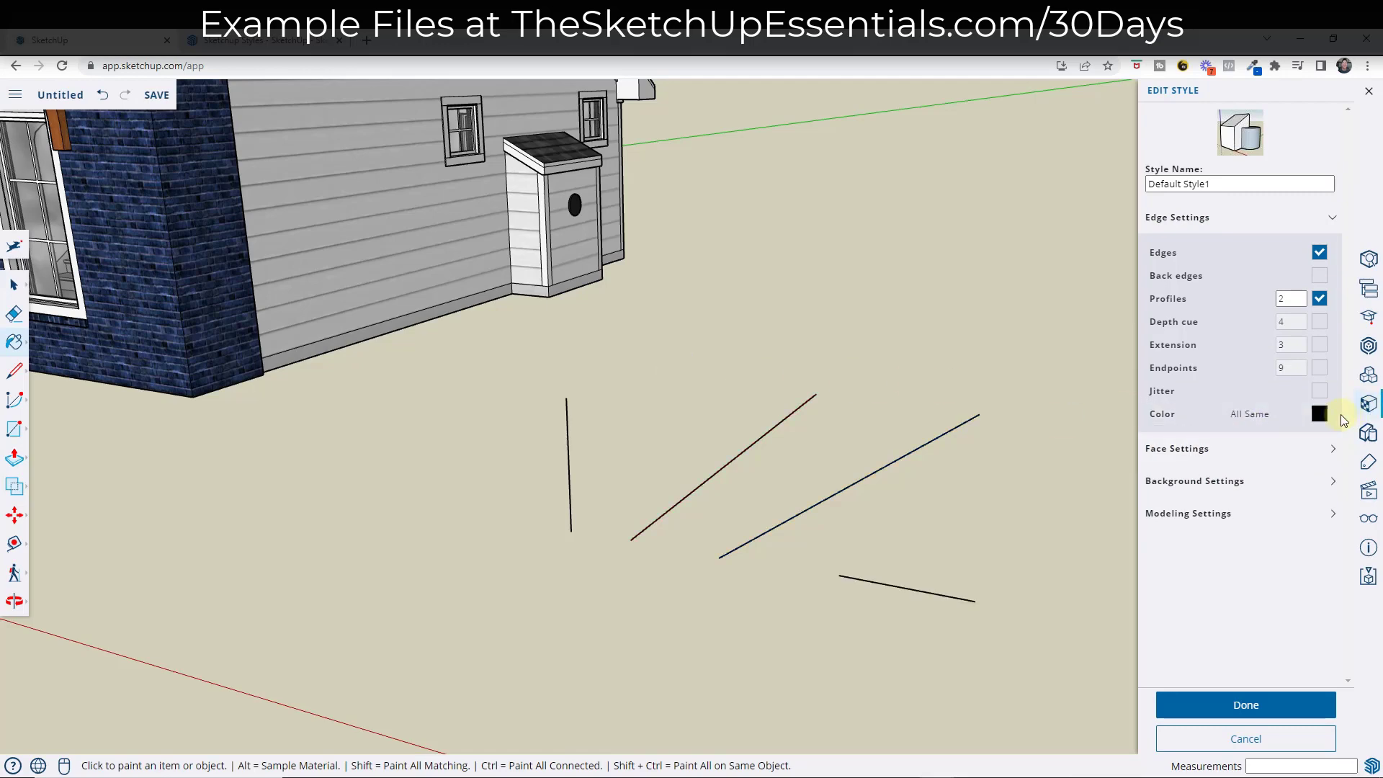
Step: Set the color of all edges to red (#FF0000) and view the result on the house
{"action": "left_click", "coordinate": [1319, 413]}
{"action": "left_click_drag", "start_coordinate": [707, 357], "coordinate": [790, 331]}
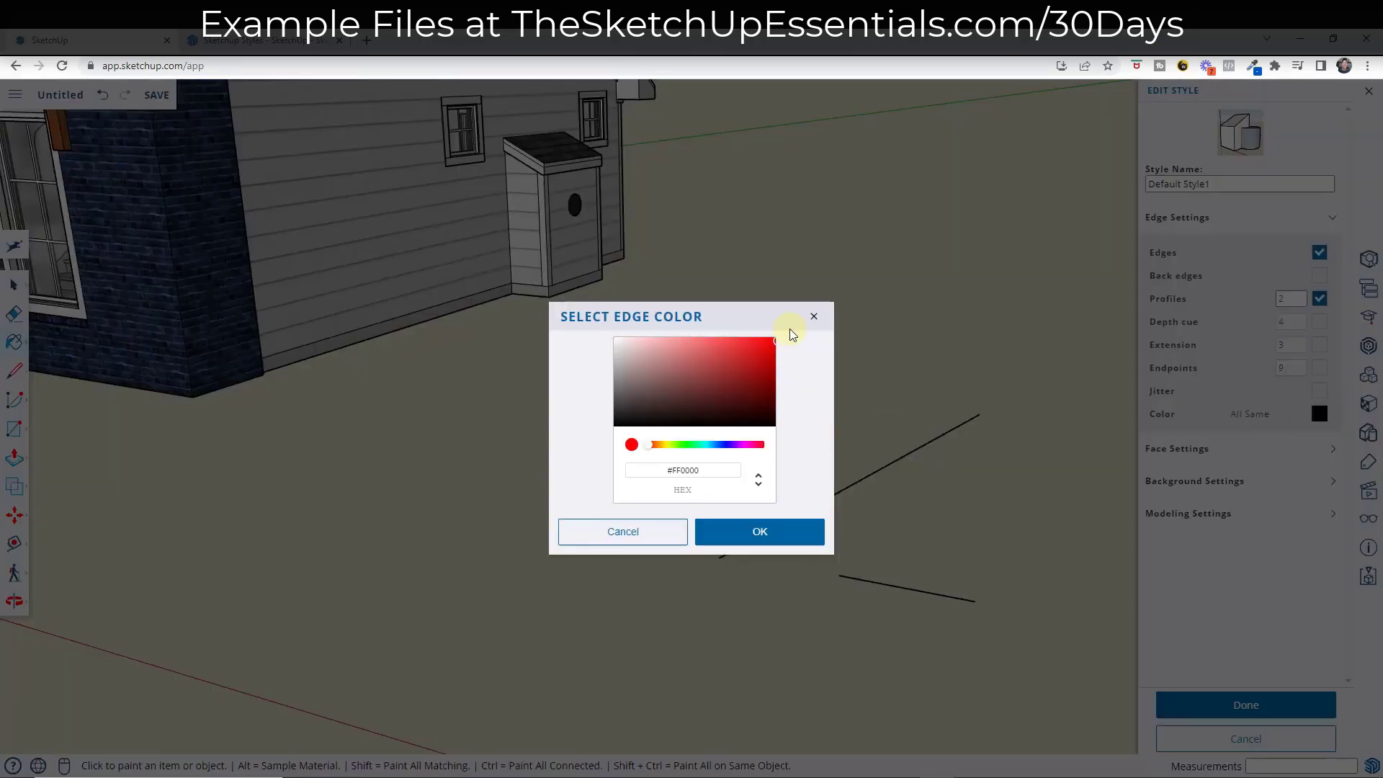
{"action": "left_click", "coordinate": [754, 531]}
{"action": "scroll", "coordinate": [645, 379], "scroll_direction": "down", "scroll_amount": 5}
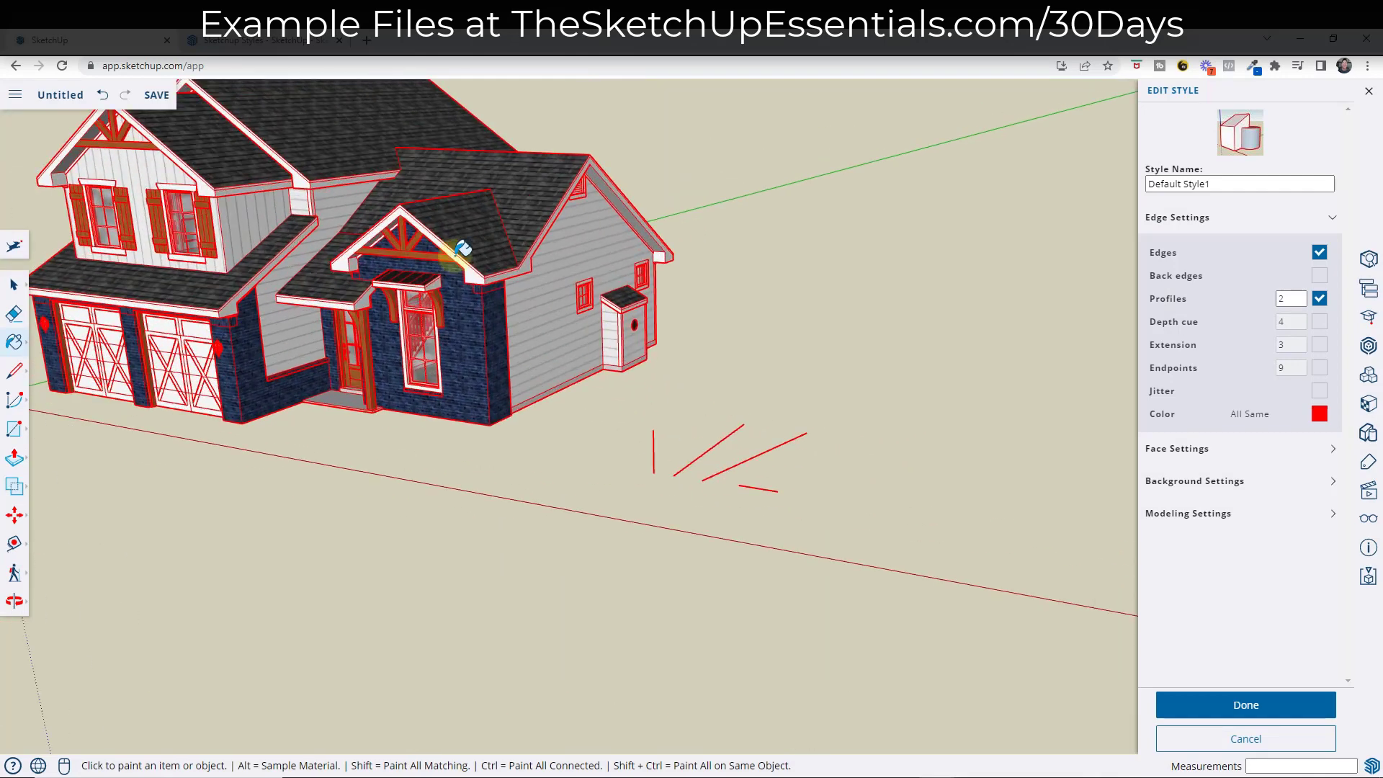
Step: Set the color of all edges to black
{"action": "left_click", "coordinate": [1318, 413]}
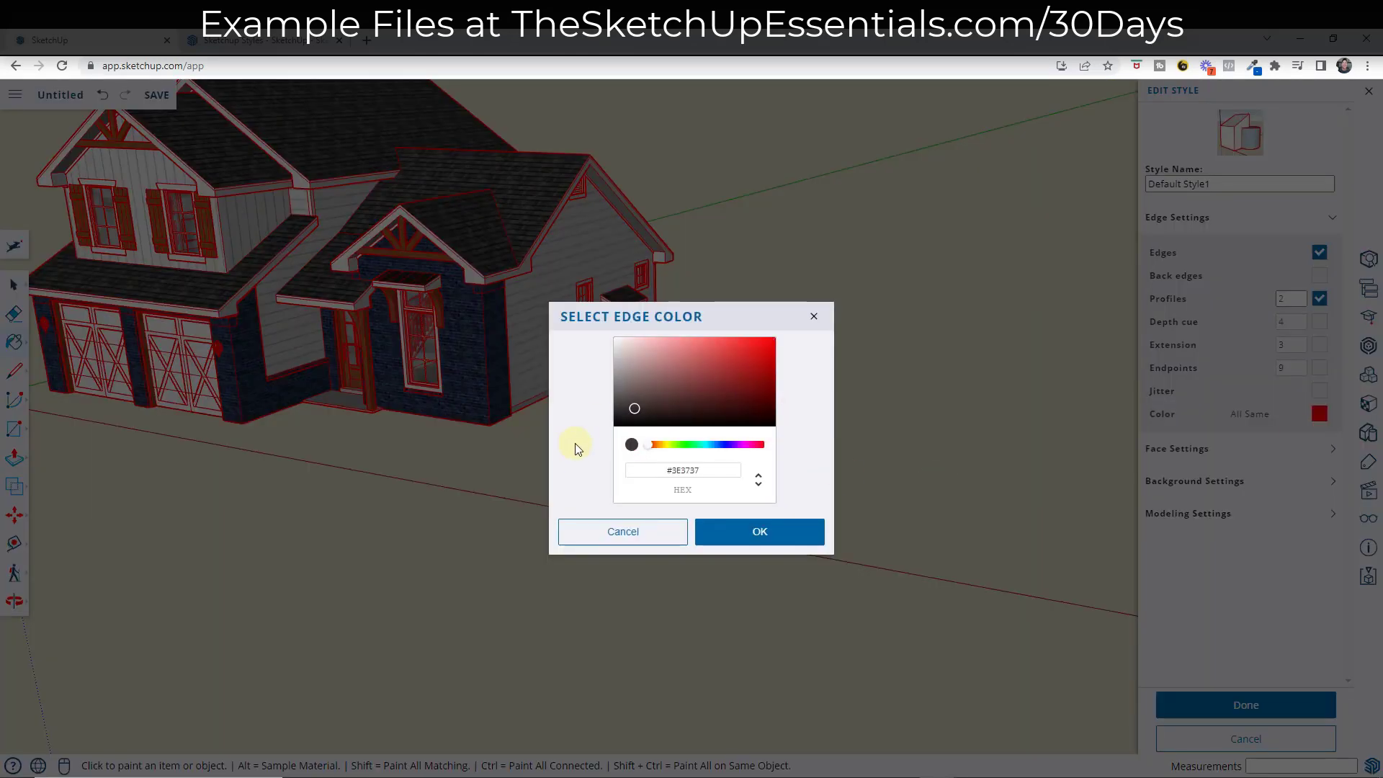
{"action": "left_click", "coordinate": [760, 530]}
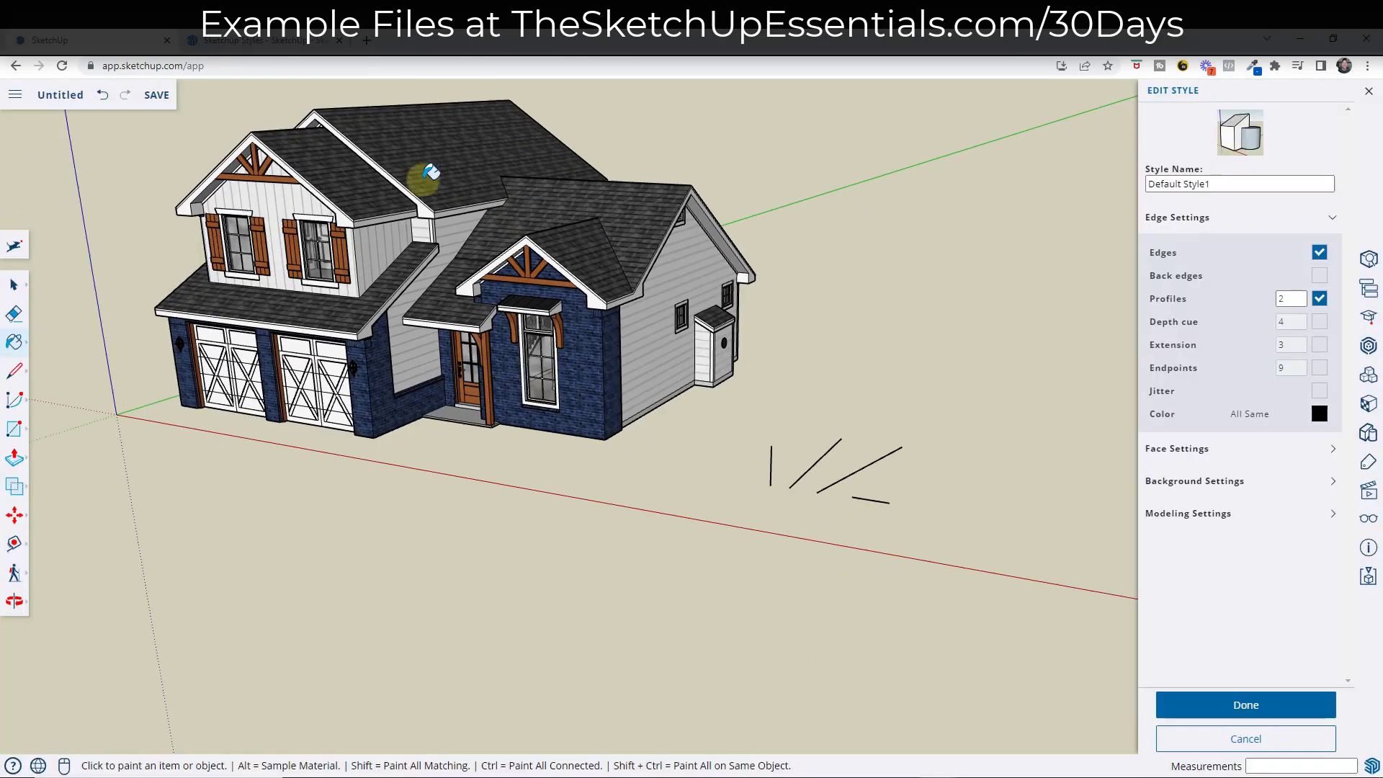
{"action": "middle_click_drag", "start_coordinate": [720, 302], "coordinate": [782, 260]}
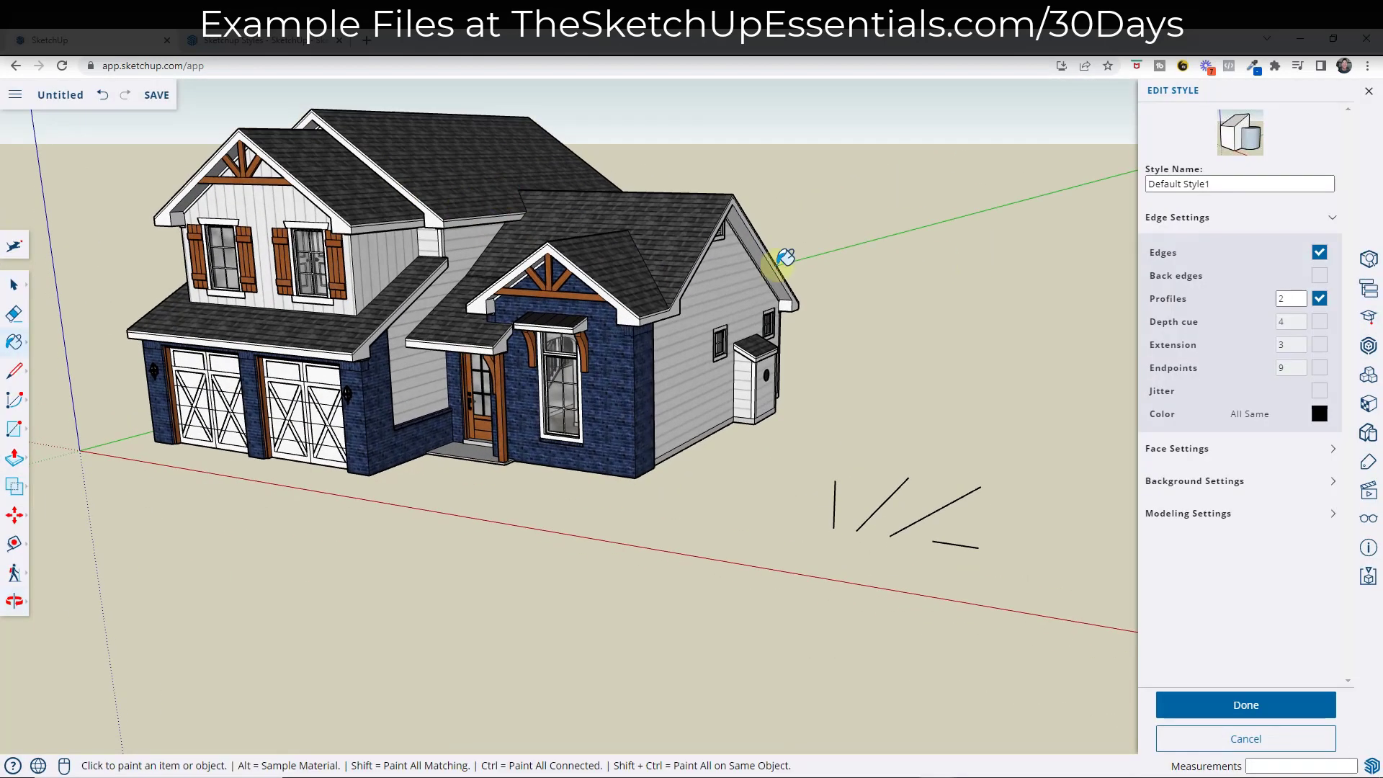
{"action": "scroll", "coordinate": [516, 178], "scroll_direction": "up", "scroll_amount": 1}
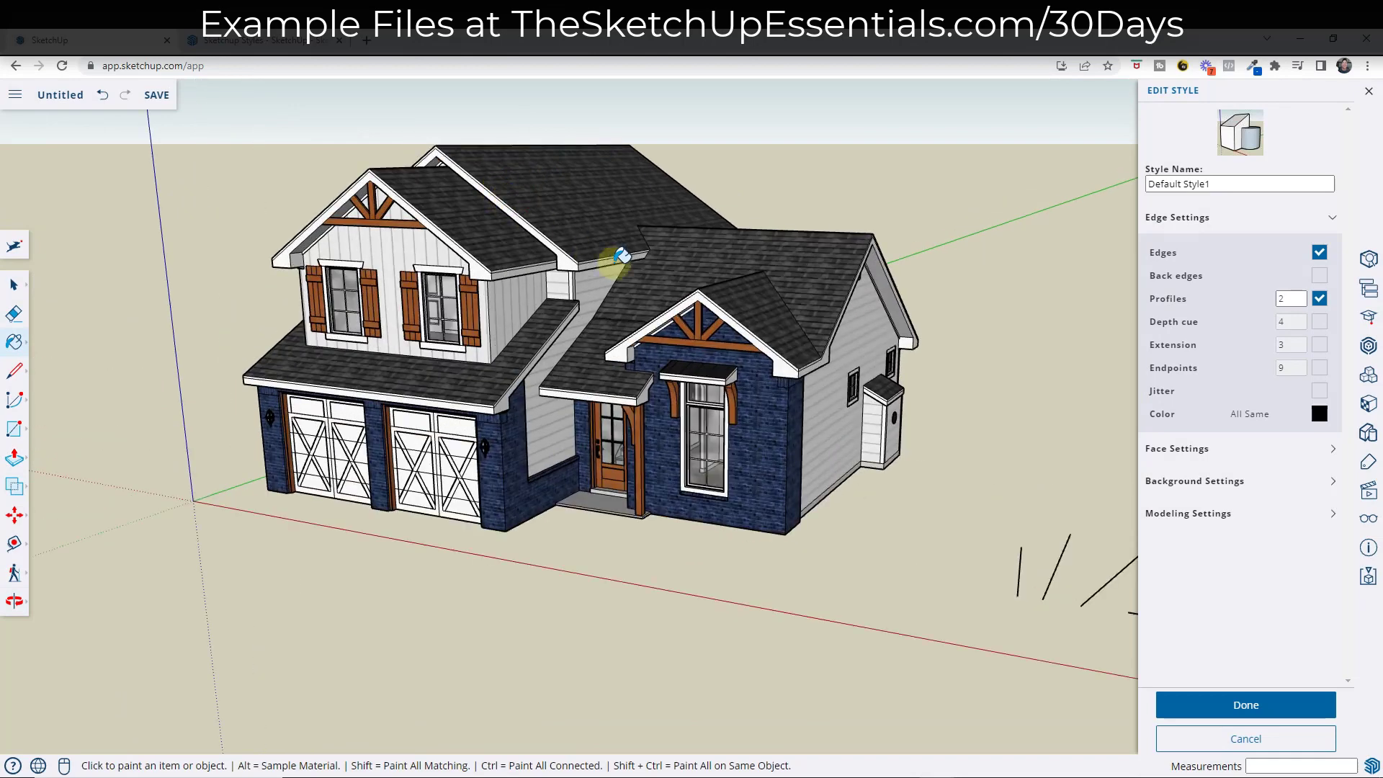
Step: Open the Face Settings and apply the Monochrome display style to the house
{"action": "left_click", "coordinate": [1181, 454]}
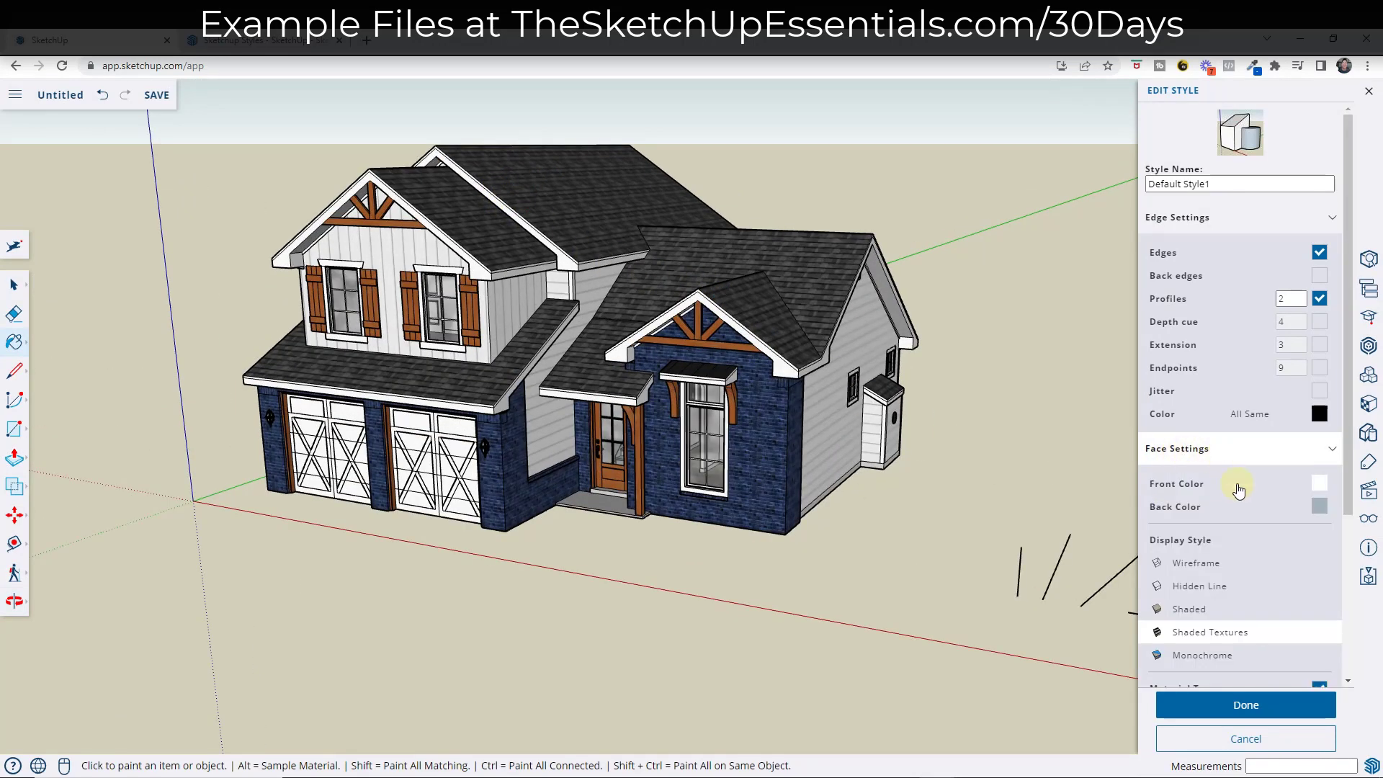
{"action": "scroll", "coordinate": [1257, 540], "scroll_direction": "down", "scroll_amount": 2}
{"action": "scroll", "coordinate": [781, 232], "scroll_direction": "up", "scroll_amount": 3}
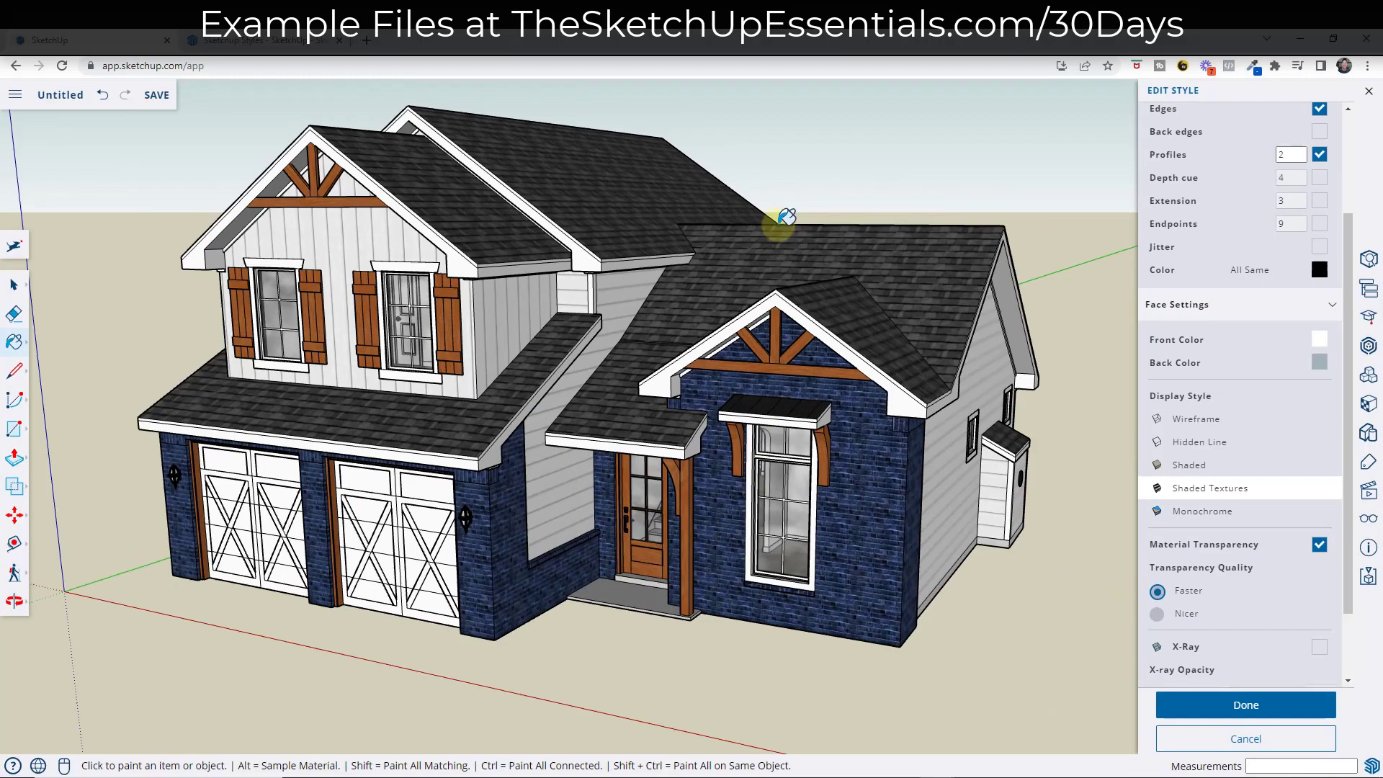
{"action": "left_click", "coordinate": [1193, 512]}
{"action": "scroll", "coordinate": [825, 386], "scroll_direction": "down", "scroll_amount": 3}
{"action": "middle_click_drag", "start_coordinate": [824, 386], "coordinate": [621, 397]}
{"action": "scroll", "coordinate": [716, 428], "scroll_direction": "up", "scroll_amount": 2}
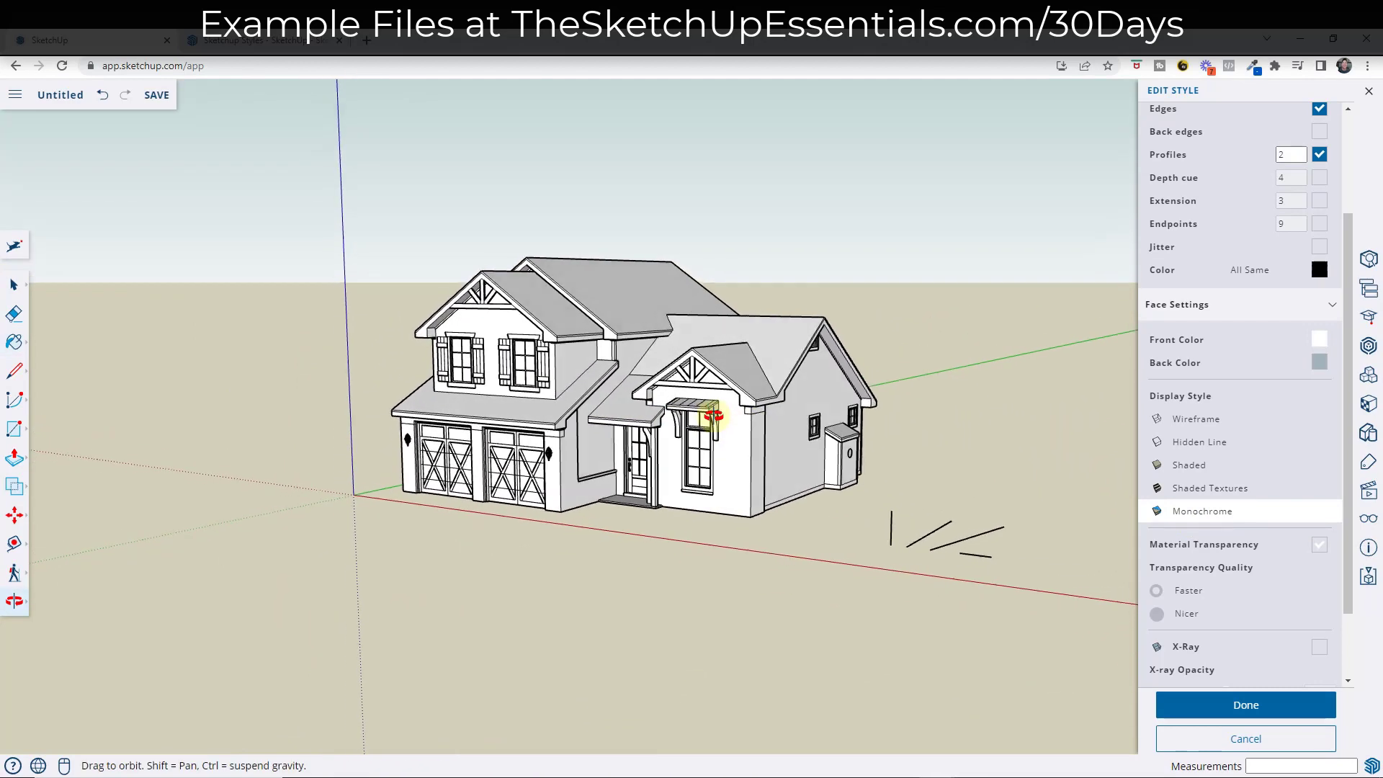
{"action": "scroll", "coordinate": [724, 302], "scroll_direction": "up", "scroll_amount": 3}
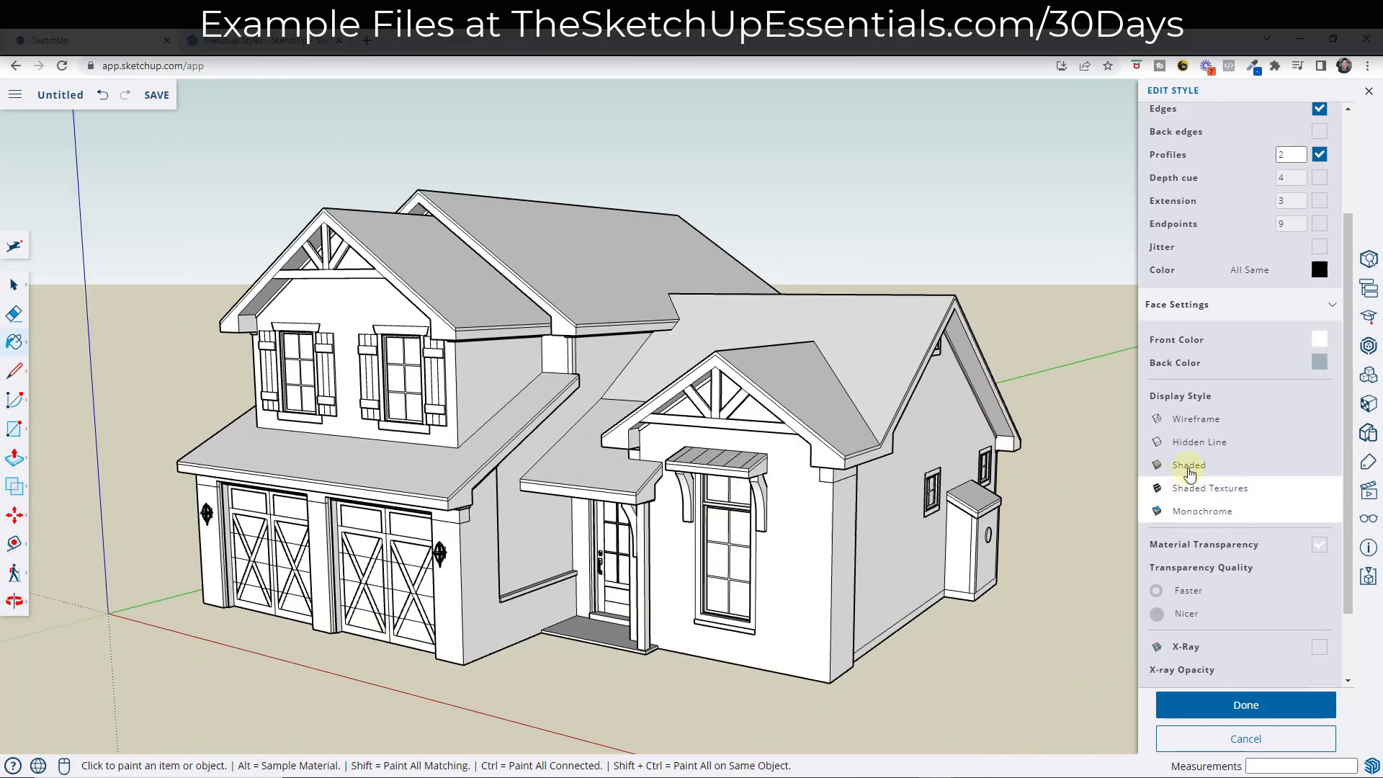
Step: Try the Hidden Line display style on the house and return to Shaded Textures
{"action": "left_click", "coordinate": [1195, 444]}
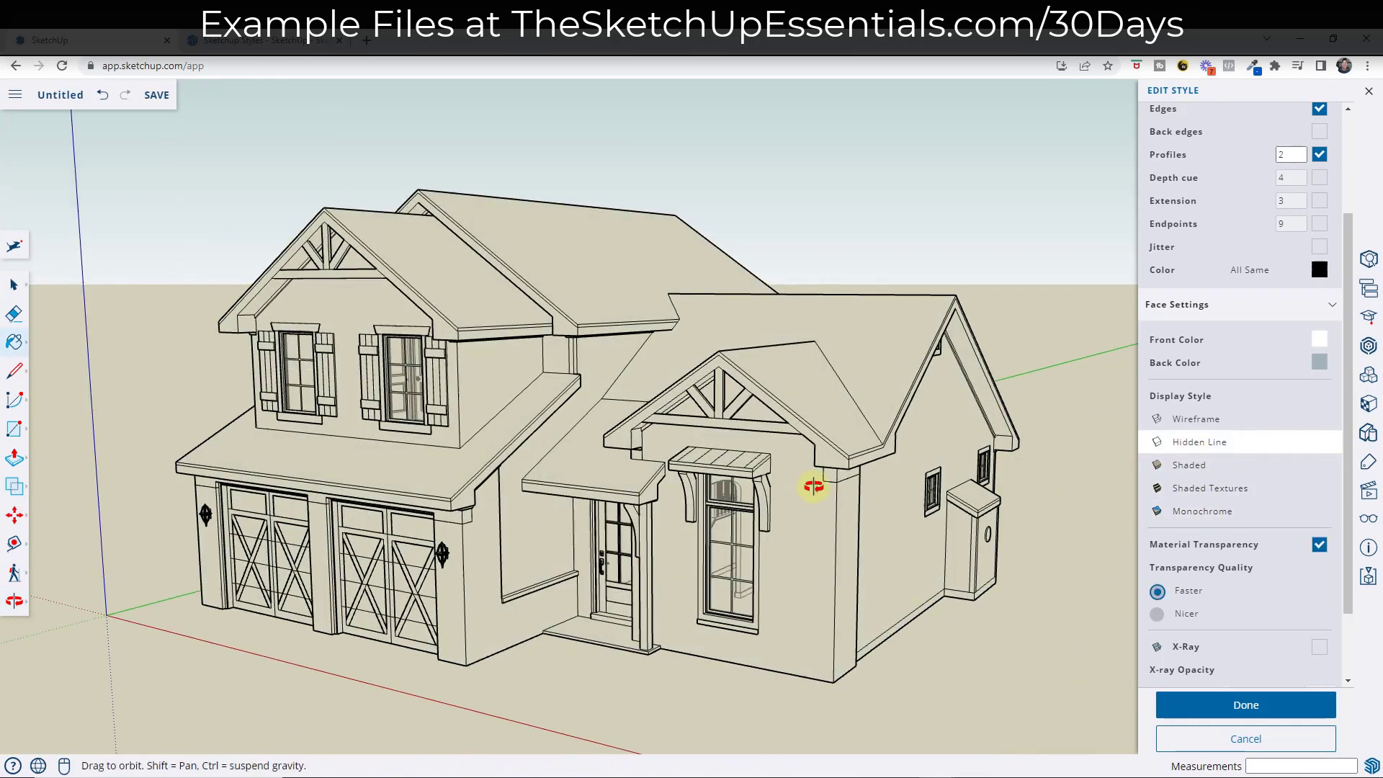
{"action": "middle_click_drag", "start_coordinate": [809, 485], "coordinate": [828, 519]}
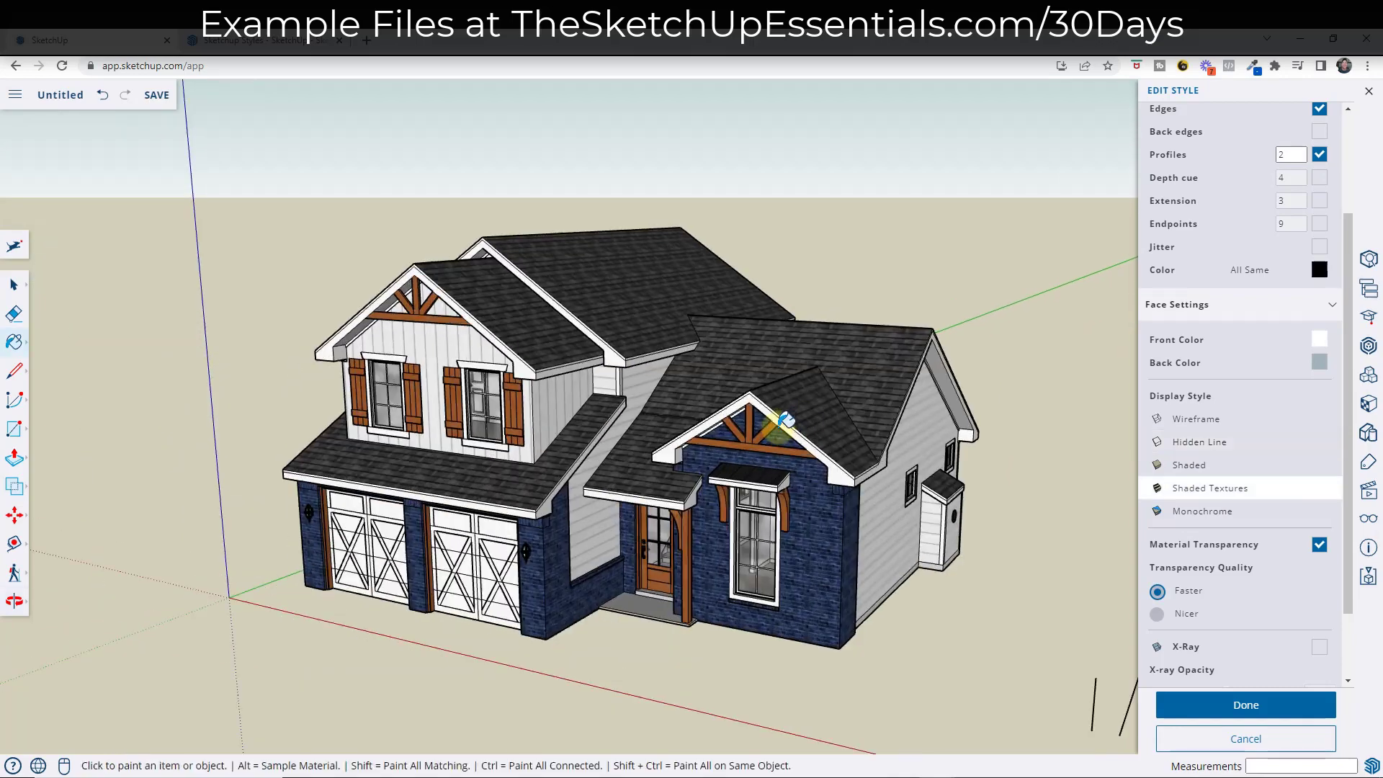
{"action": "scroll", "coordinate": [786, 415], "scroll_direction": "up", "scroll_amount": 1}
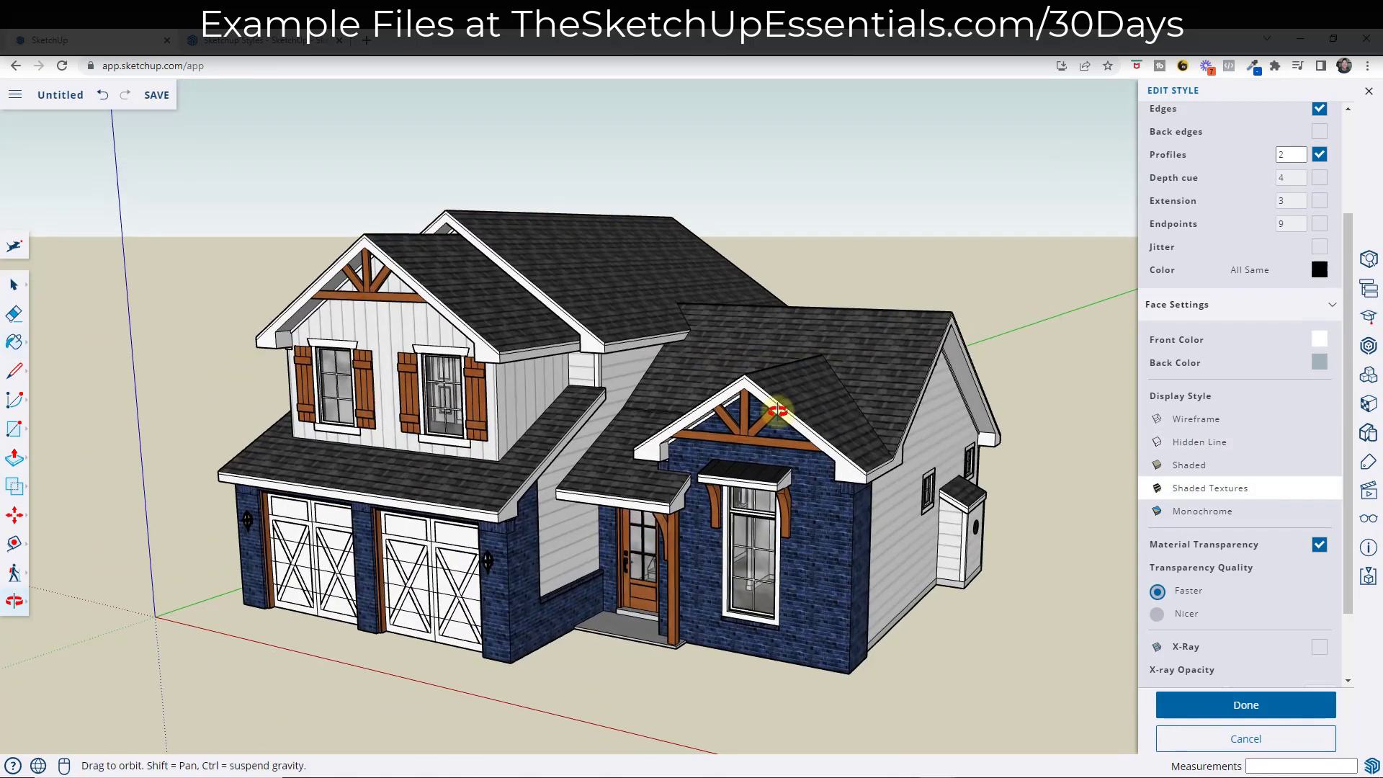
{"action": "scroll", "coordinate": [796, 393], "scroll_direction": "up", "scroll_amount": 1}
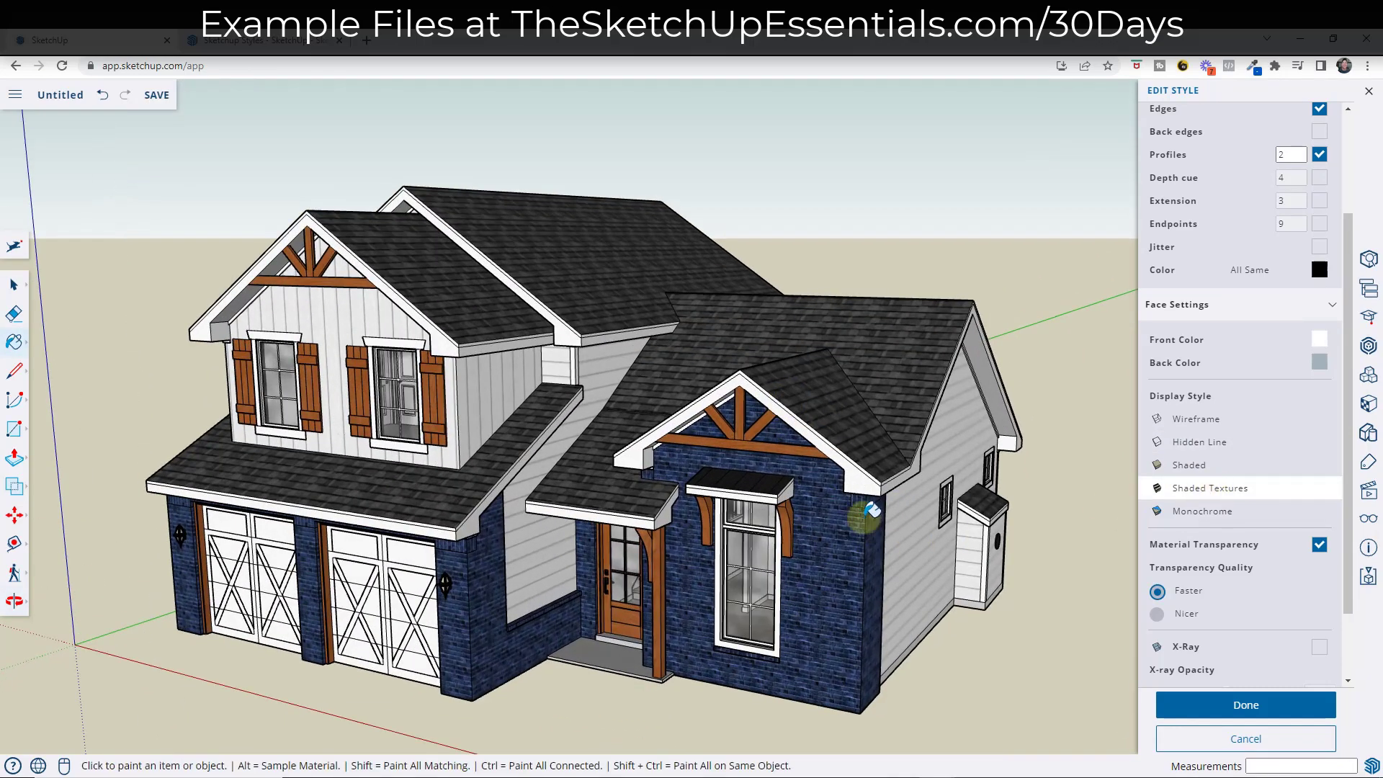
{"action": "scroll", "coordinate": [857, 504], "scroll_direction": "up", "scroll_amount": 3}
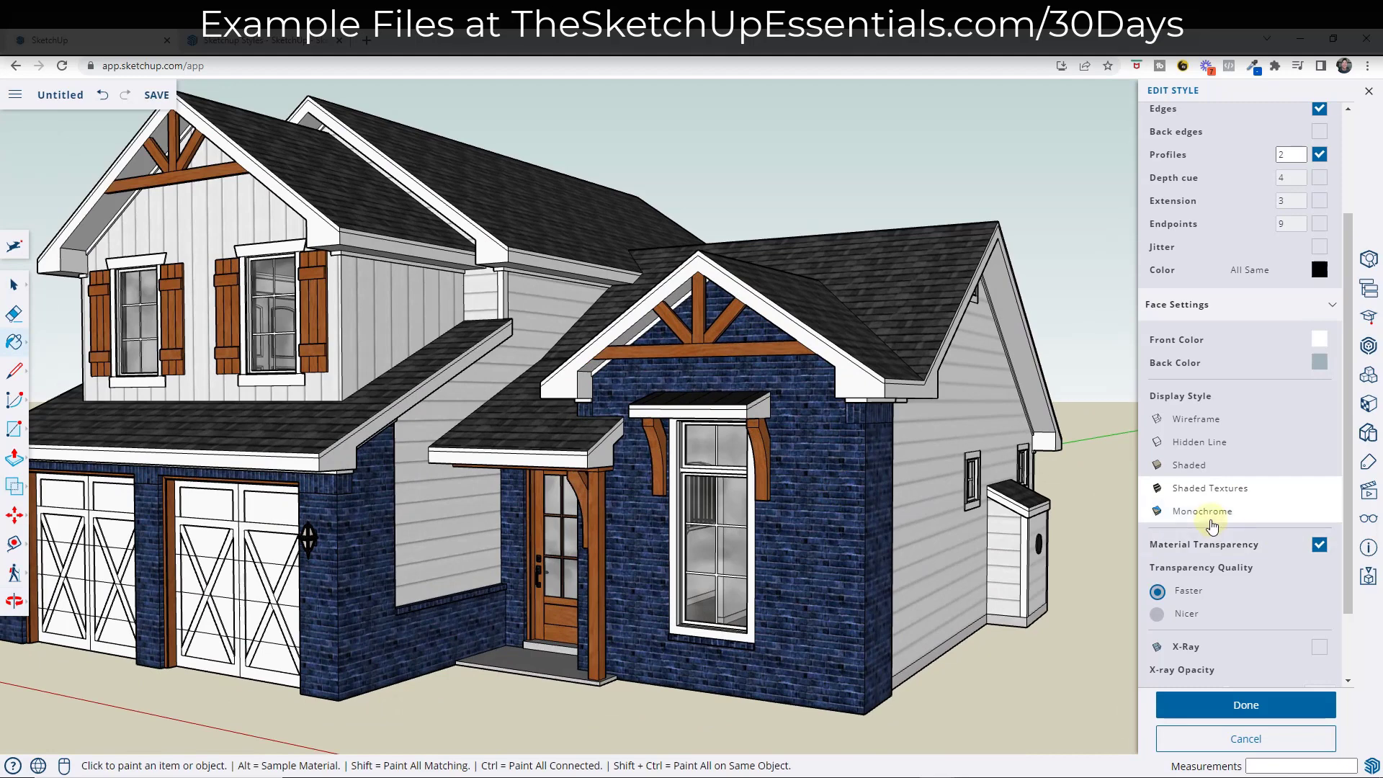
Step: Apply the Shaded display style and examine the front gable and window up close
{"action": "left_click", "coordinate": [1205, 466]}
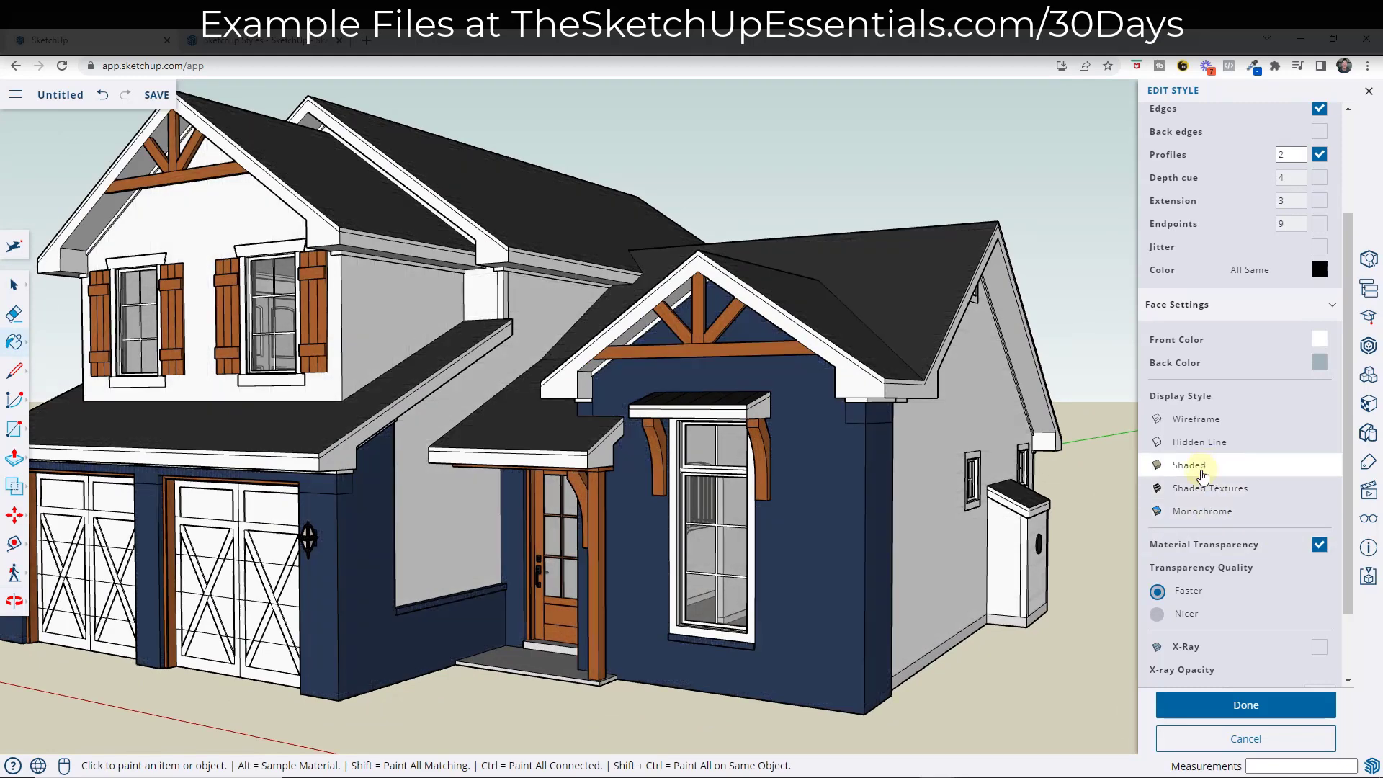
{"action": "scroll", "coordinate": [933, 482], "scroll_direction": "up", "scroll_amount": 3}
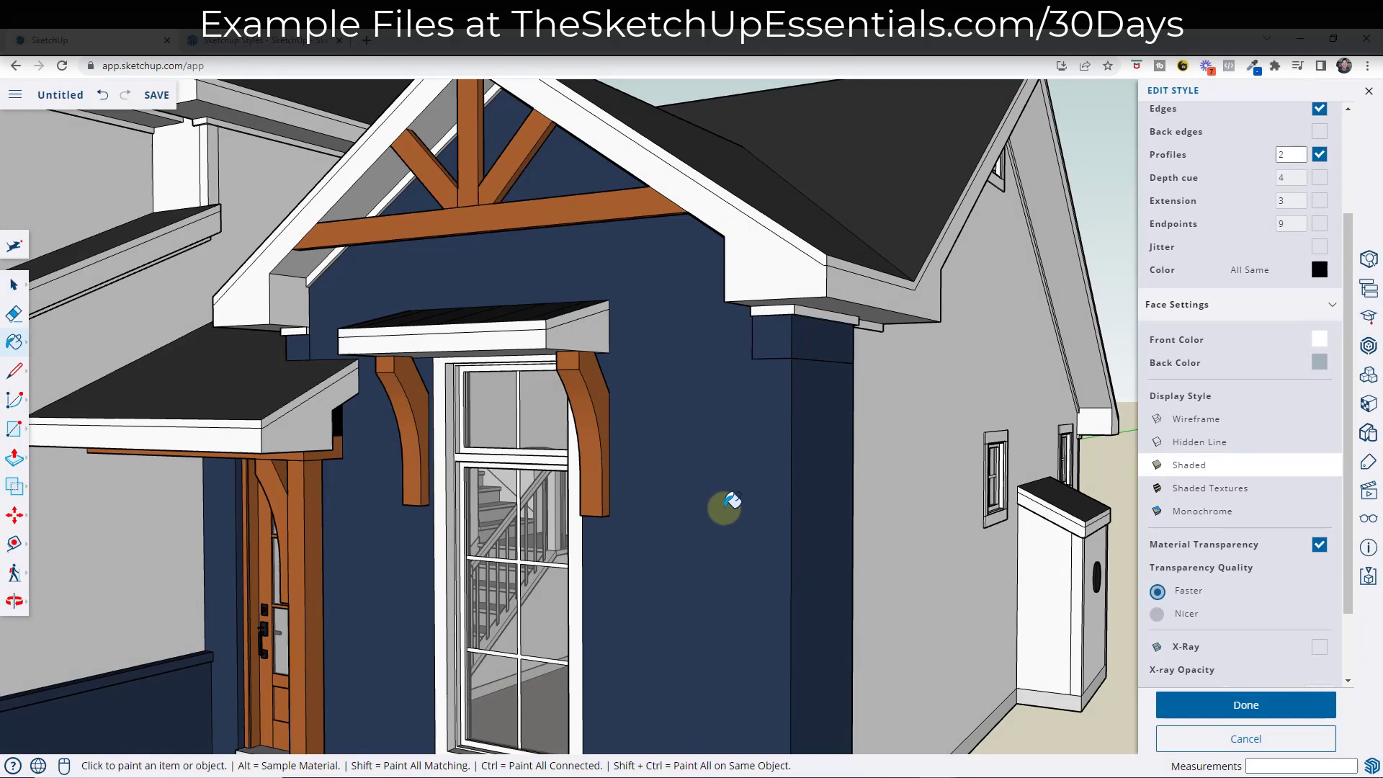
{"action": "scroll", "coordinate": [735, 515], "scroll_direction": "down", "scroll_amount": 4}
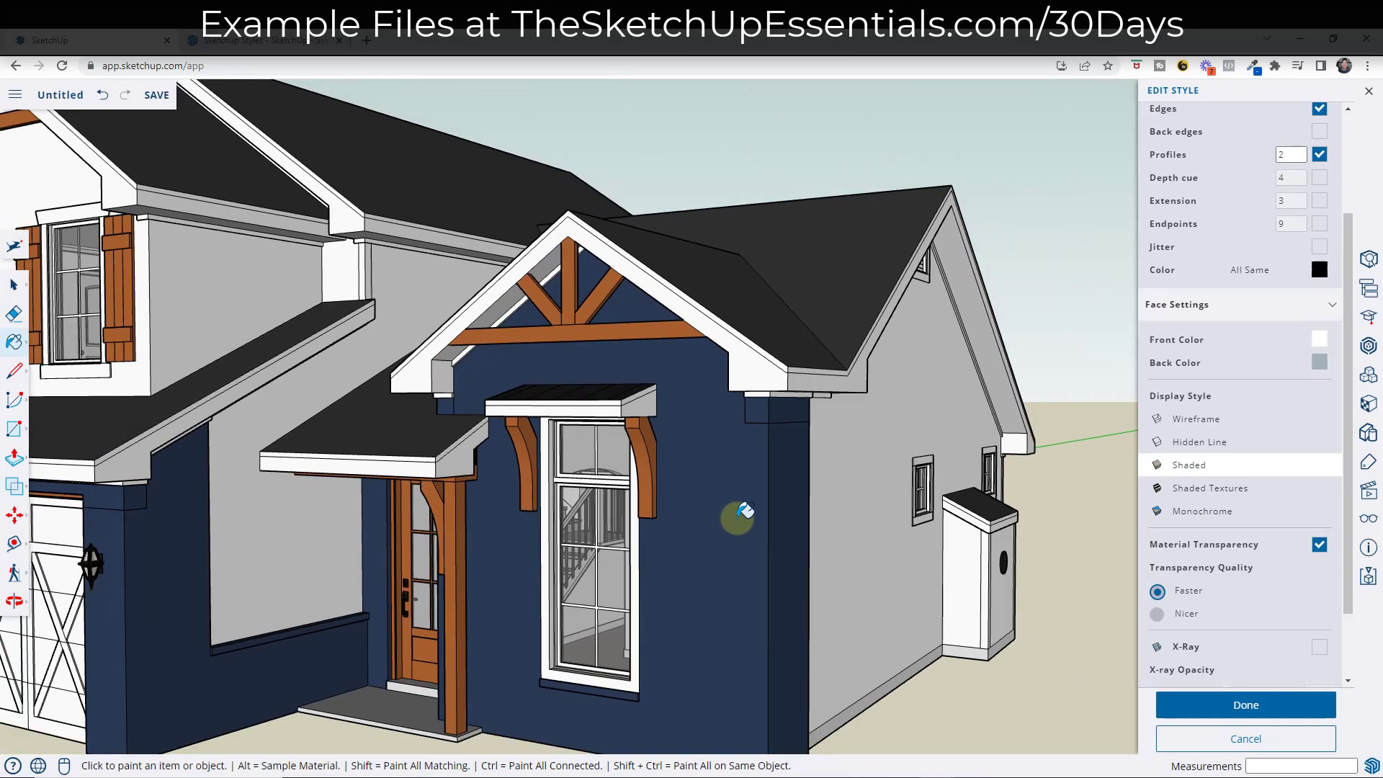
{"action": "scroll", "coordinate": [724, 512], "scroll_direction": "up", "scroll_amount": 4}
{"action": "scroll", "coordinate": [716, 387], "scroll_direction": "up", "scroll_amount": 2}
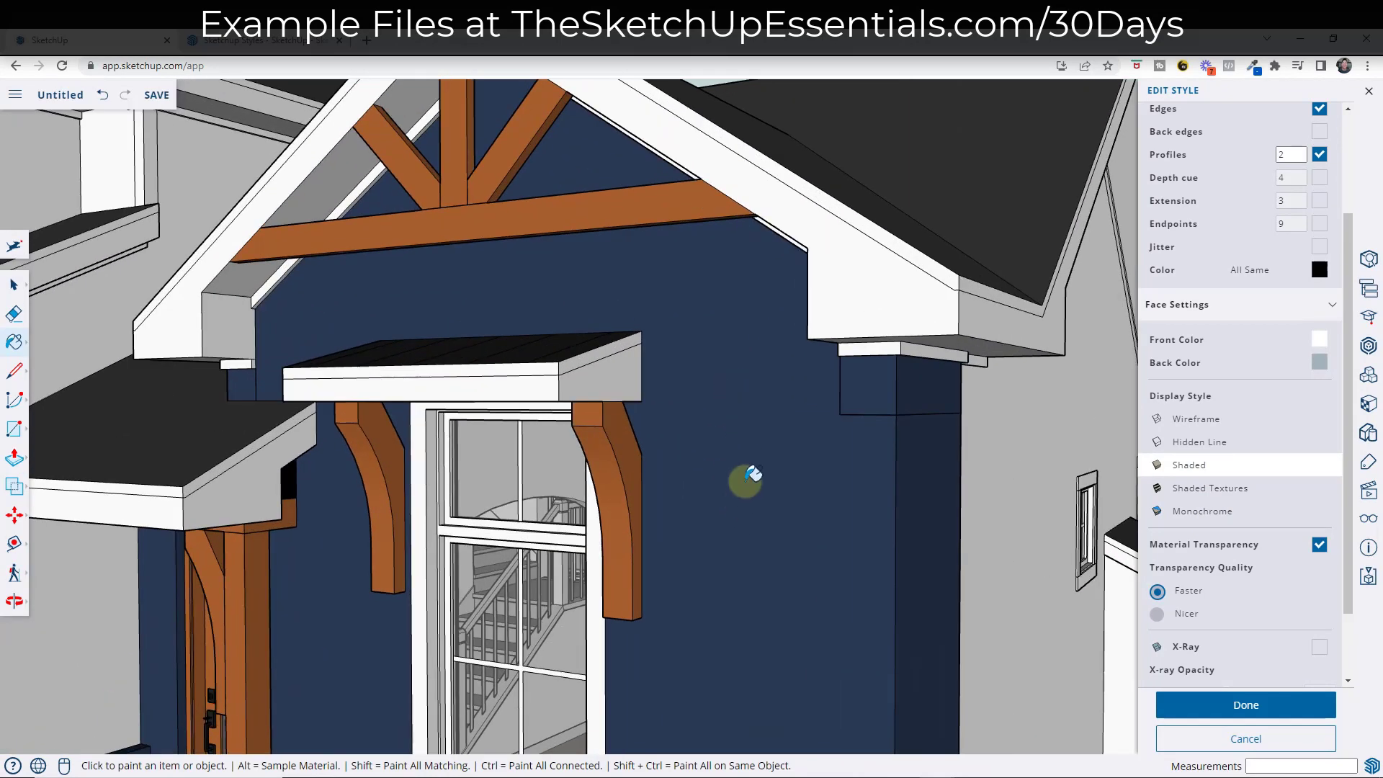
Step: Compare Shaded Textures on the brick front with the Shaded display style, ending on Shaded
{"action": "left_click", "coordinate": [1207, 490]}
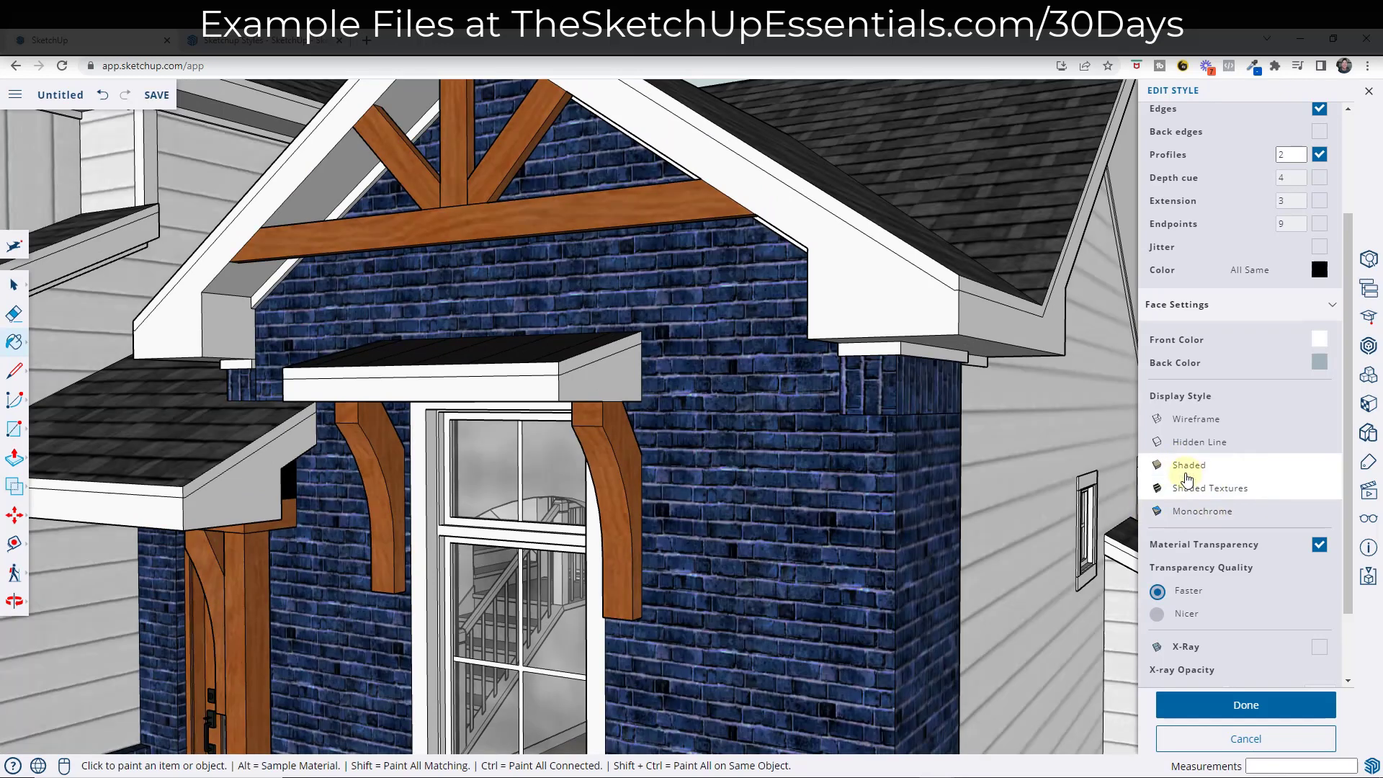
{"action": "left_click", "coordinate": [1184, 468]}
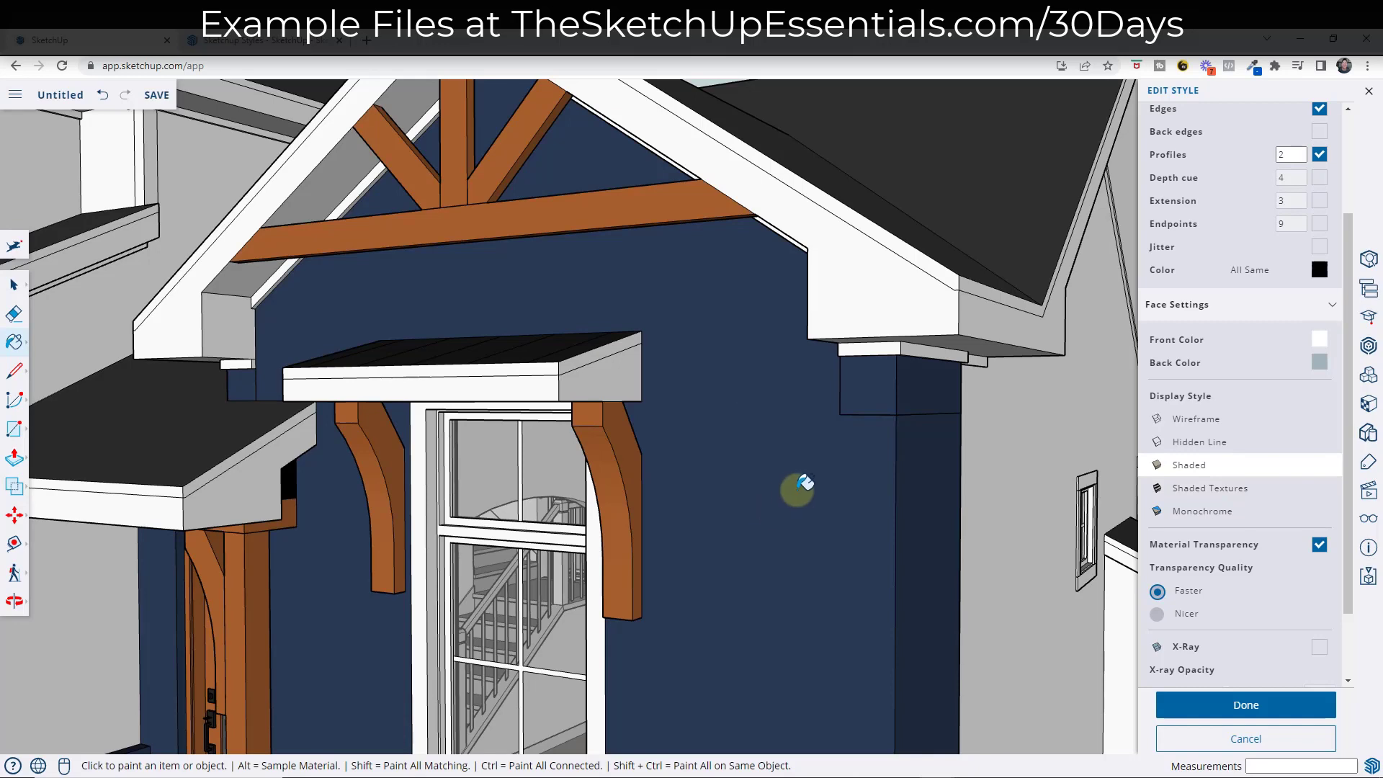
{"action": "scroll", "coordinate": [825, 475], "scroll_direction": "down", "scroll_amount": 6}
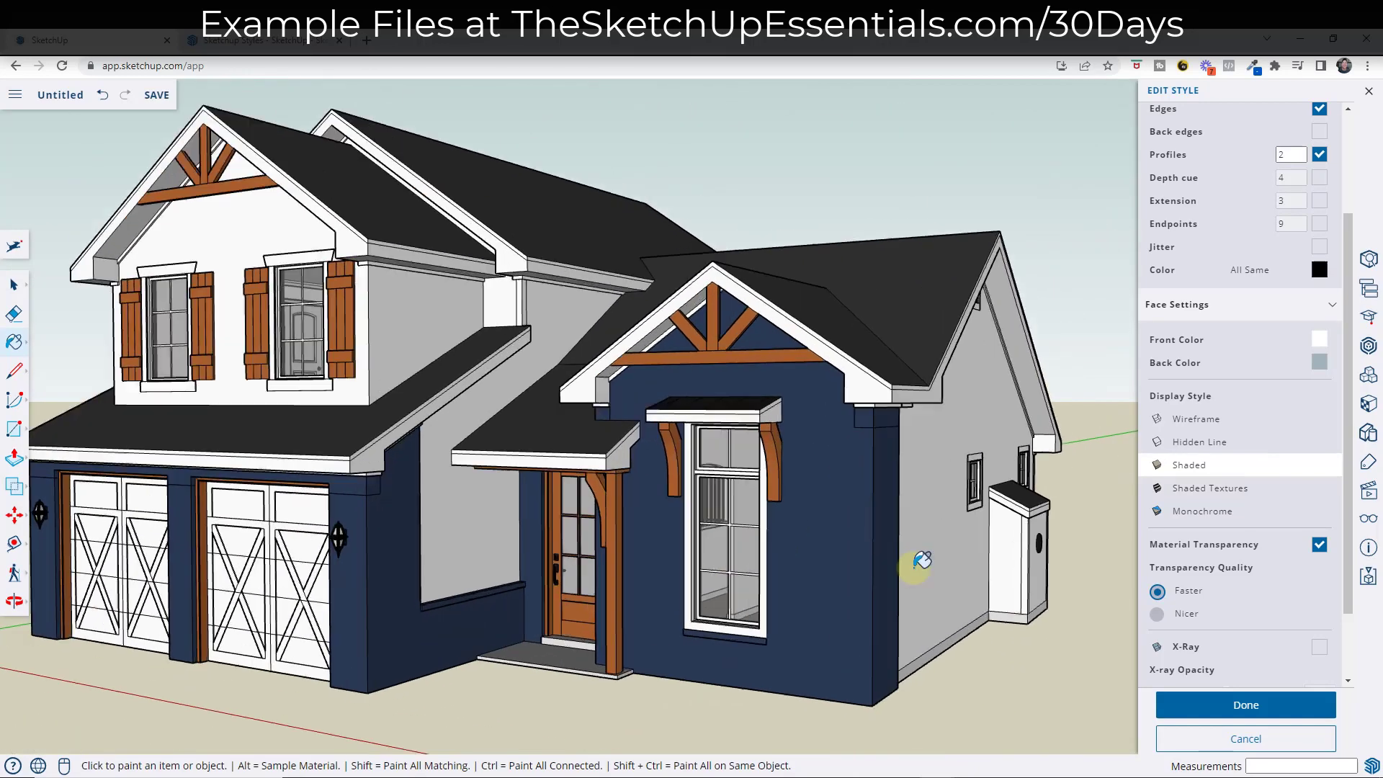
Step: Toggle Material Transparency off and on to compare the window glass, and set the Transparency Quality to Nicer
{"action": "left_click", "coordinate": [1320, 545]}
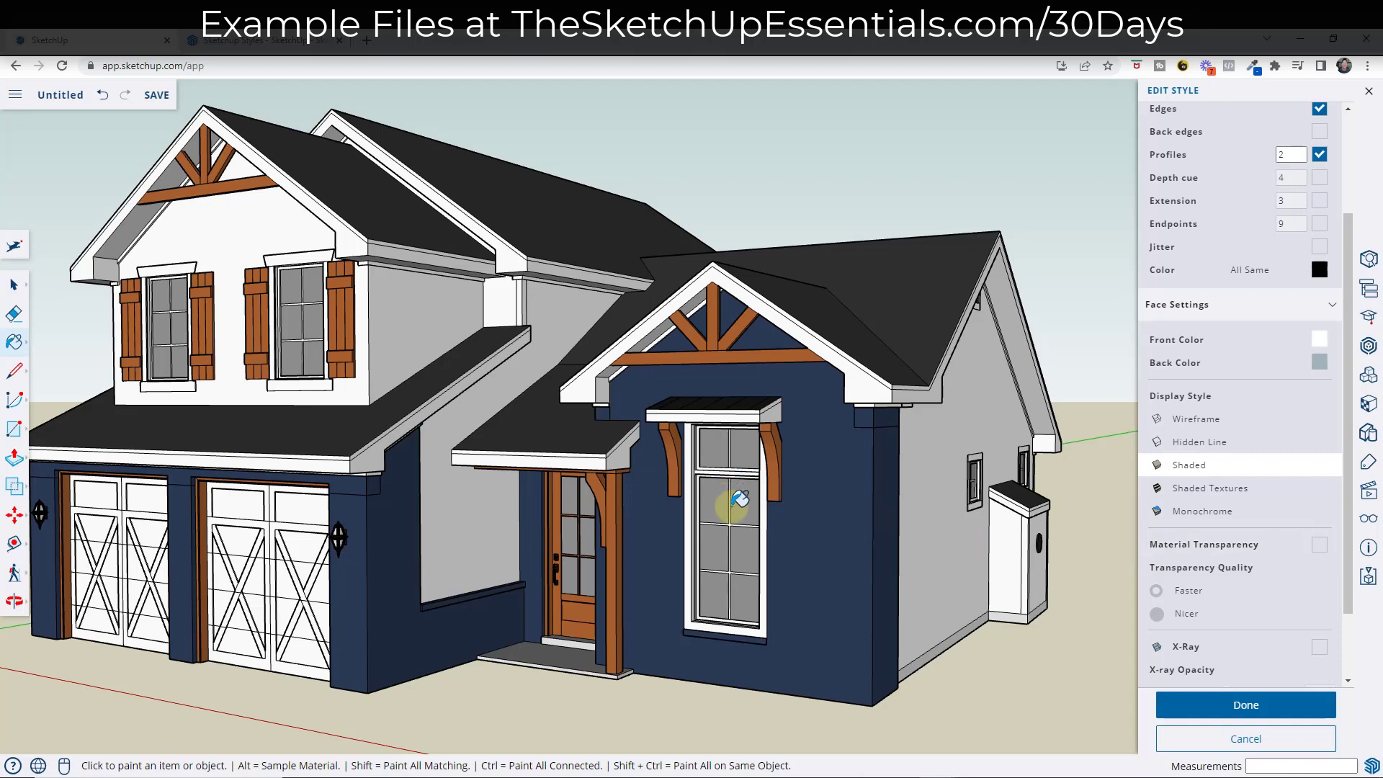
{"action": "left_click", "coordinate": [1210, 546]}
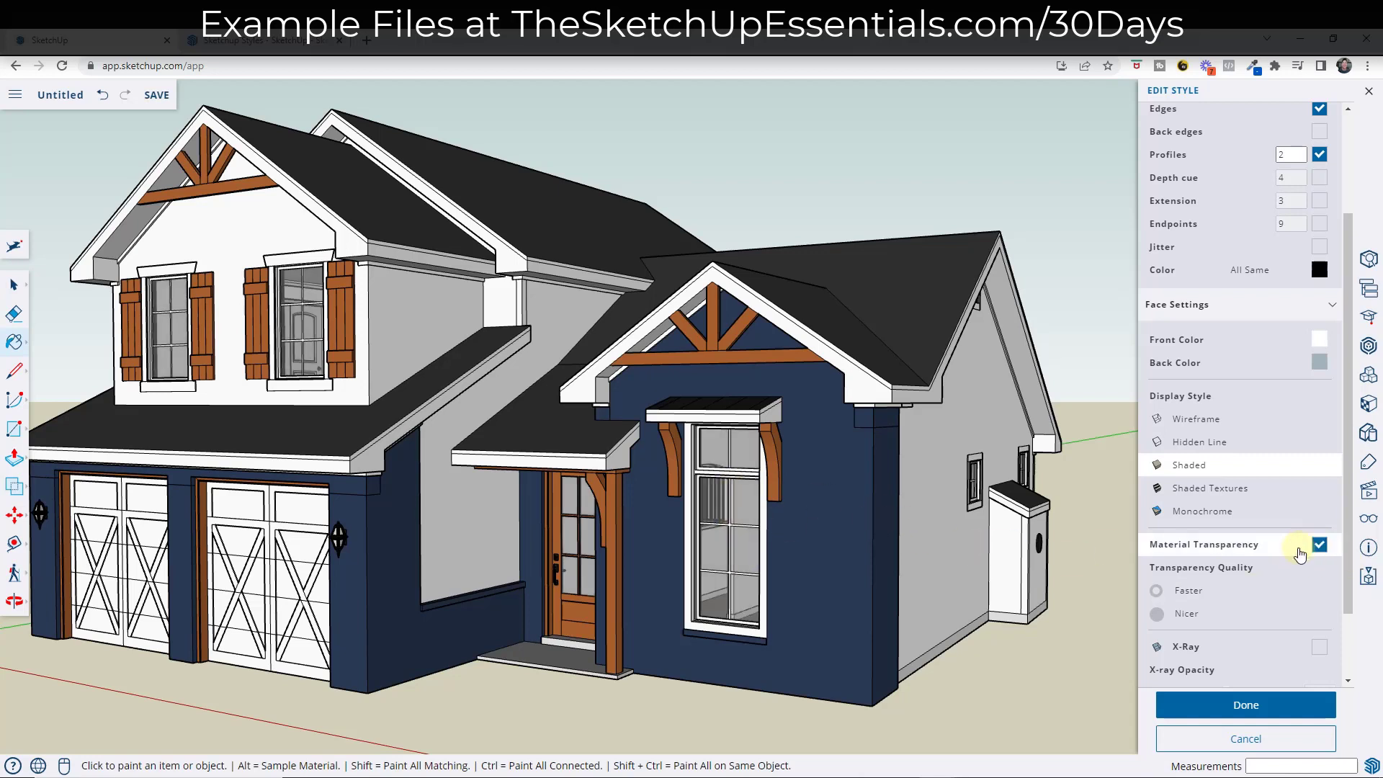
{"action": "left_click", "coordinate": [1187, 617]}
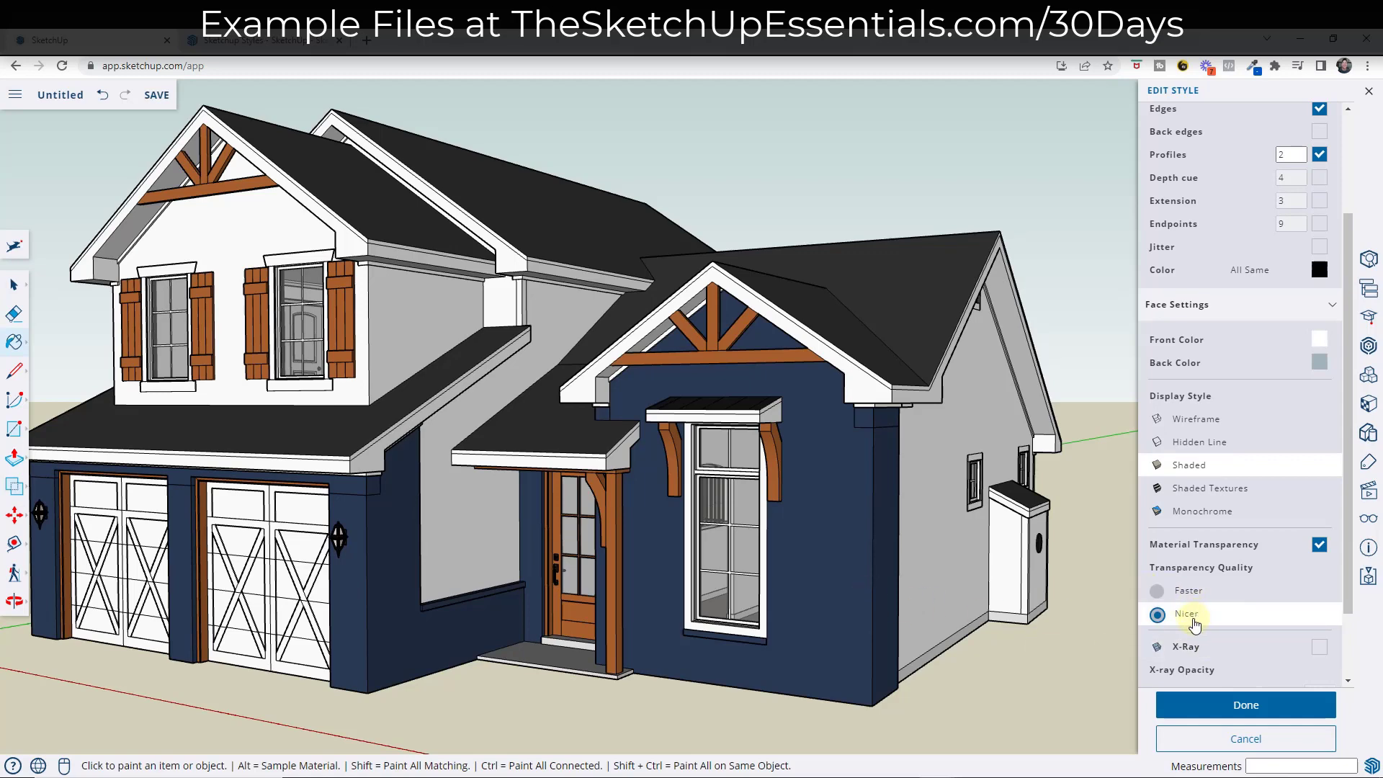
{"action": "middle_click_drag", "start_coordinate": [895, 464], "coordinate": [1002, 529]}
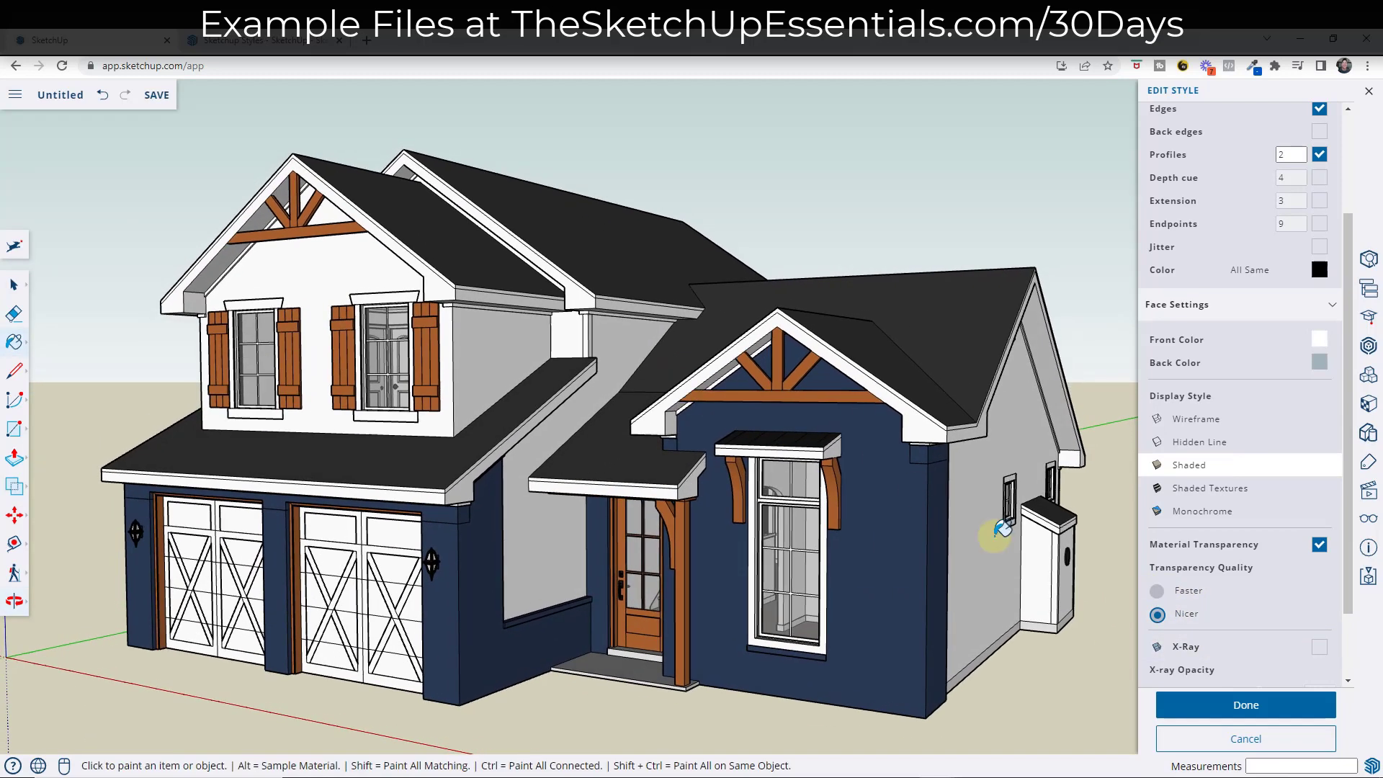
Step: Toggle X-Ray repeatedly to compare the see-through faces, leaving it switched on
{"action": "left_click", "coordinate": [1320, 648]}
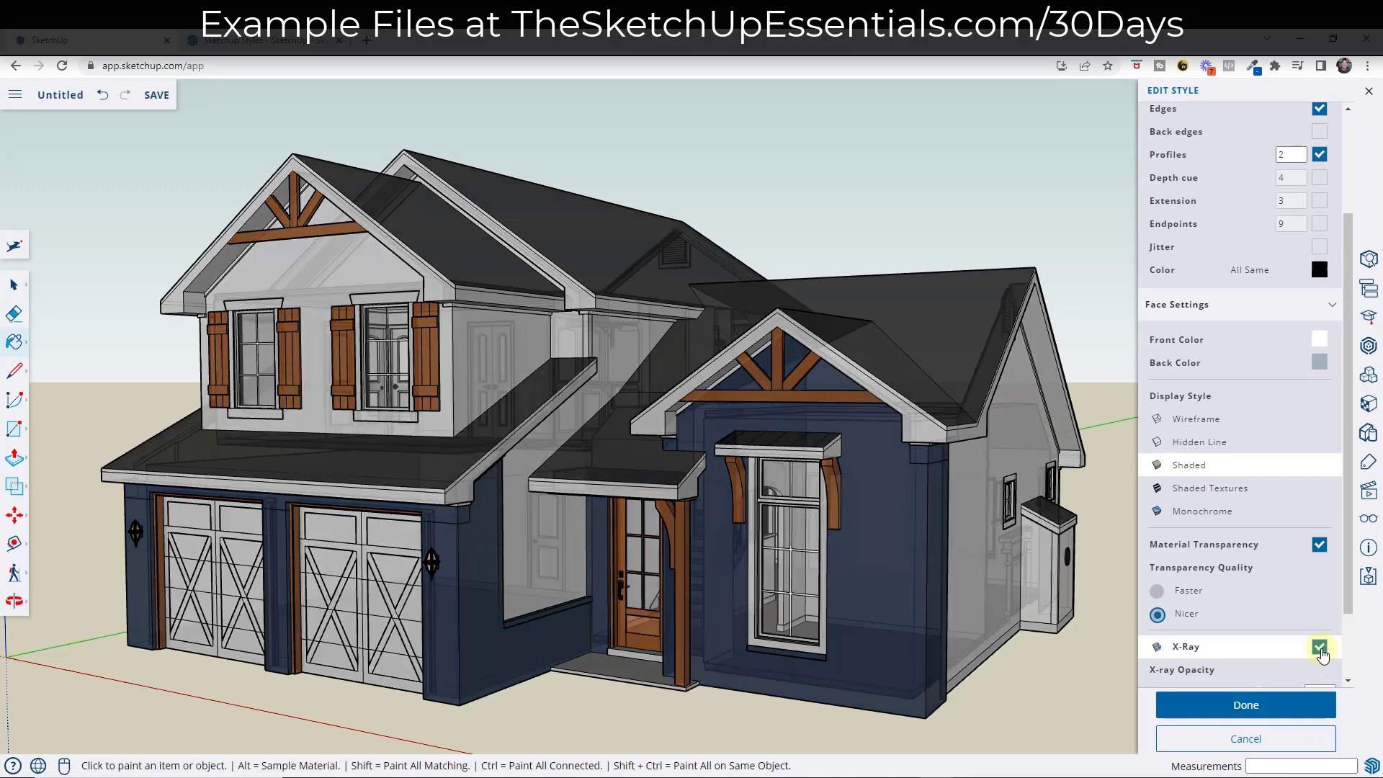
{"action": "left_click", "coordinate": [1319, 647]}
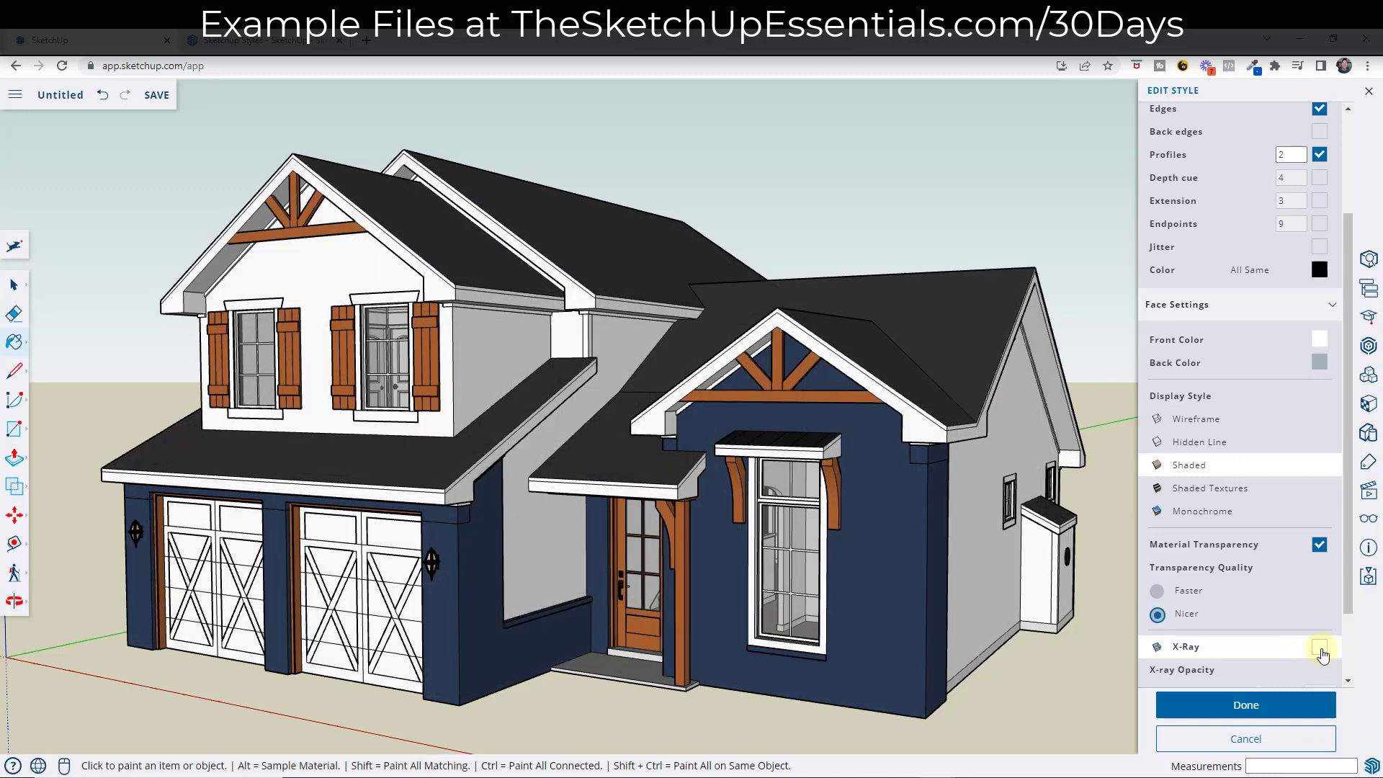
{"action": "left_click", "coordinate": [1320, 647]}
{"action": "left_click", "coordinate": [1319, 647]}
{"action": "left_click", "coordinate": [1319, 648]}
Step: Set the X-ray Opacity to 67 and switch X-Ray off
{"action": "scroll", "coordinate": [1290, 634], "scroll_direction": "down", "scroll_amount": 2}
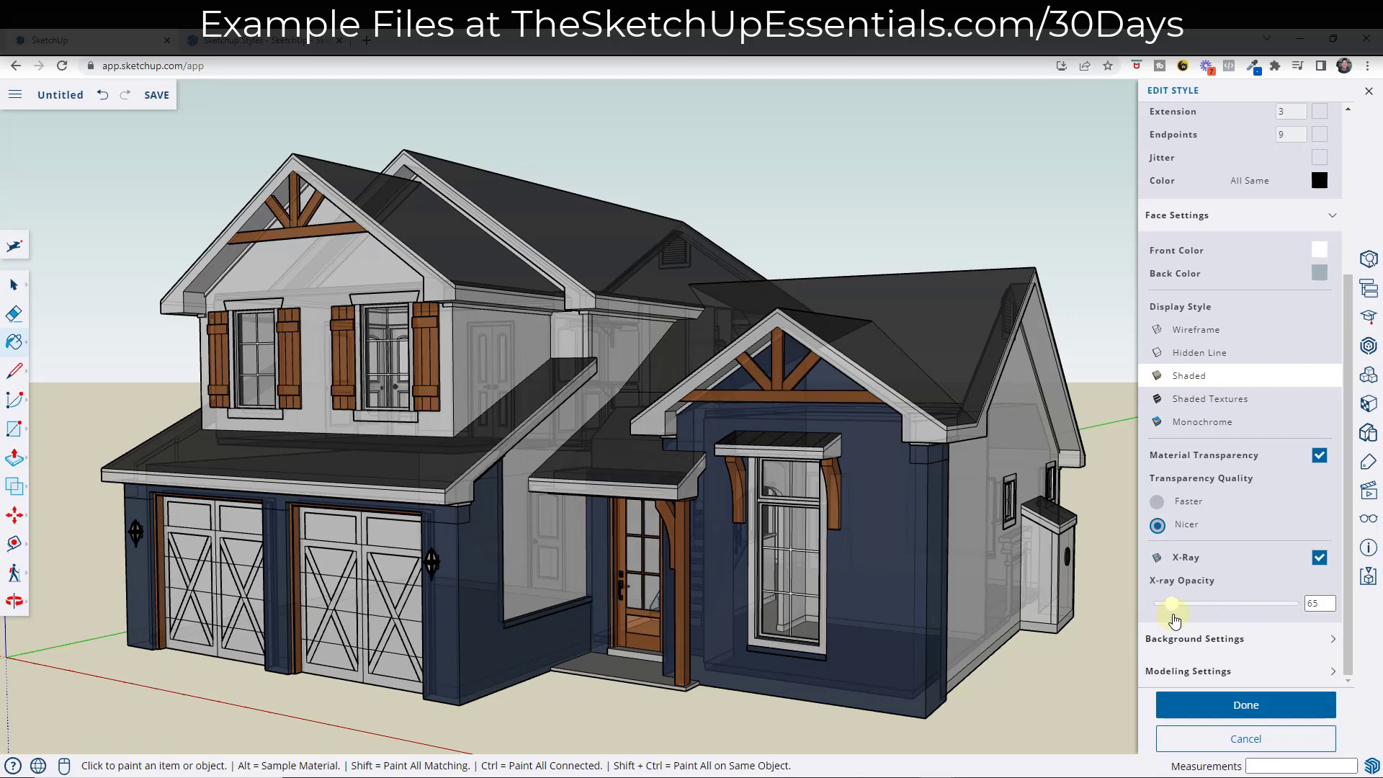
{"action": "left_click_drag", "start_coordinate": [1175, 621], "coordinate": [1263, 609]}
{"action": "left_click", "coordinate": [1320, 558]}
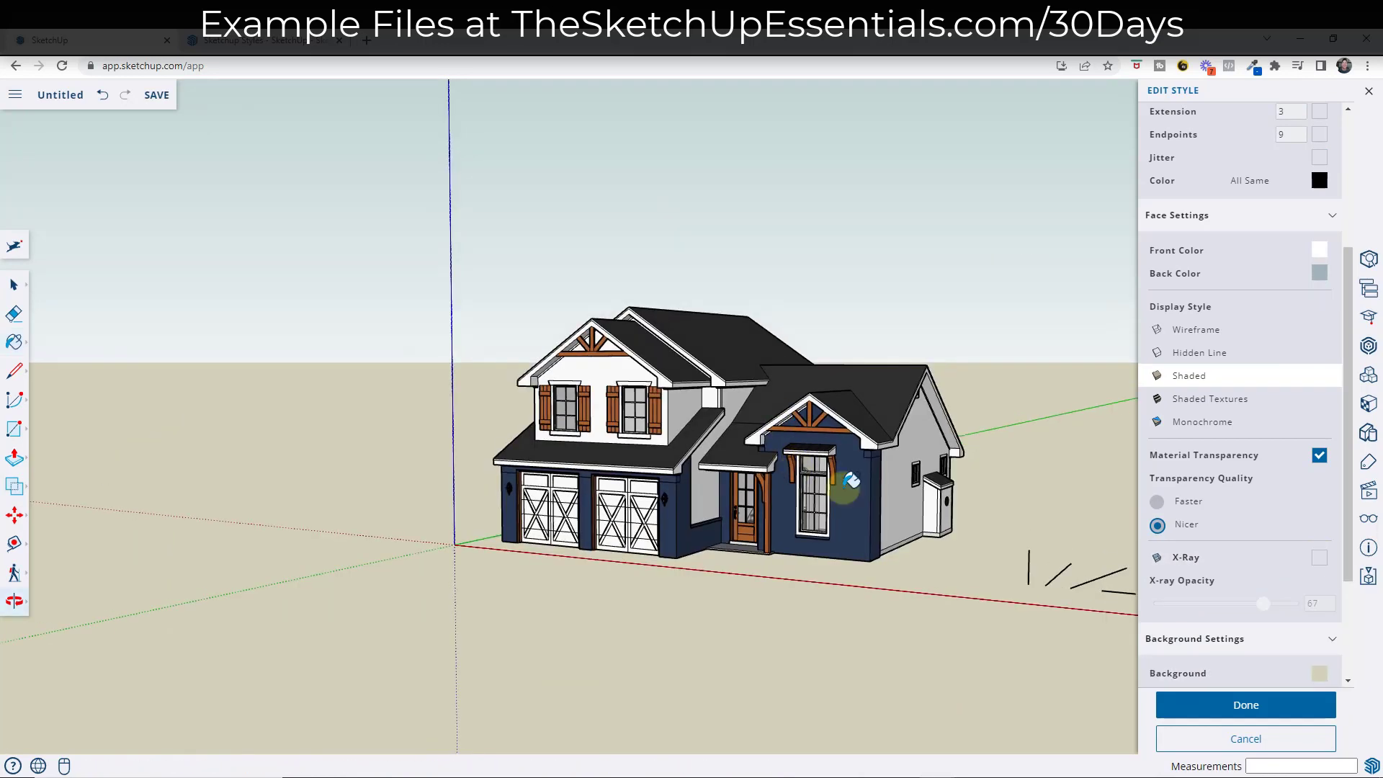
Step: Set the house's face display style to Shaded Textures and bring the Background Settings into view
{"action": "middle_click_drag", "start_coordinate": [813, 469], "coordinate": [775, 566]}
{"action": "scroll", "coordinate": [807, 537], "scroll_direction": "up", "scroll_amount": 5}
{"action": "key", "text": "space"}
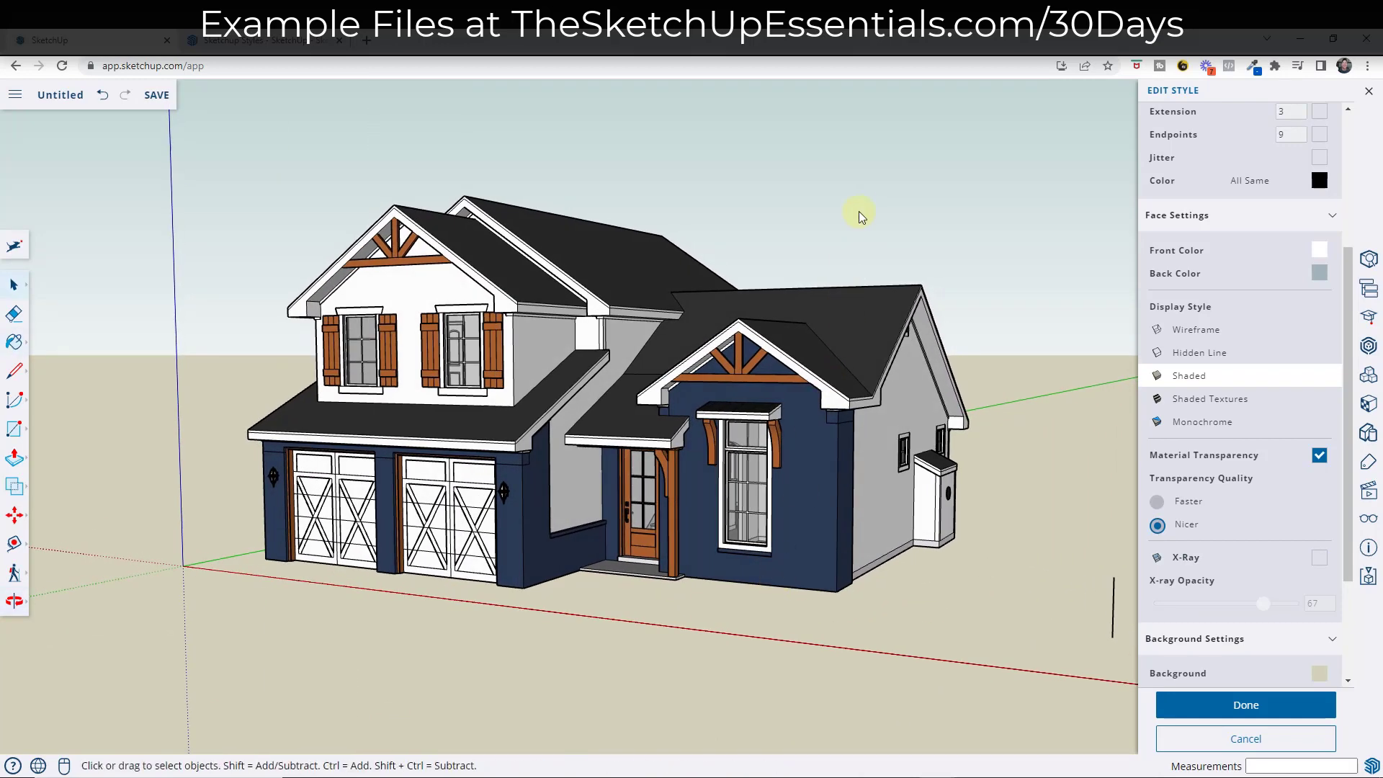
{"action": "middle_click_drag", "start_coordinate": [706, 412], "coordinate": [724, 421]}
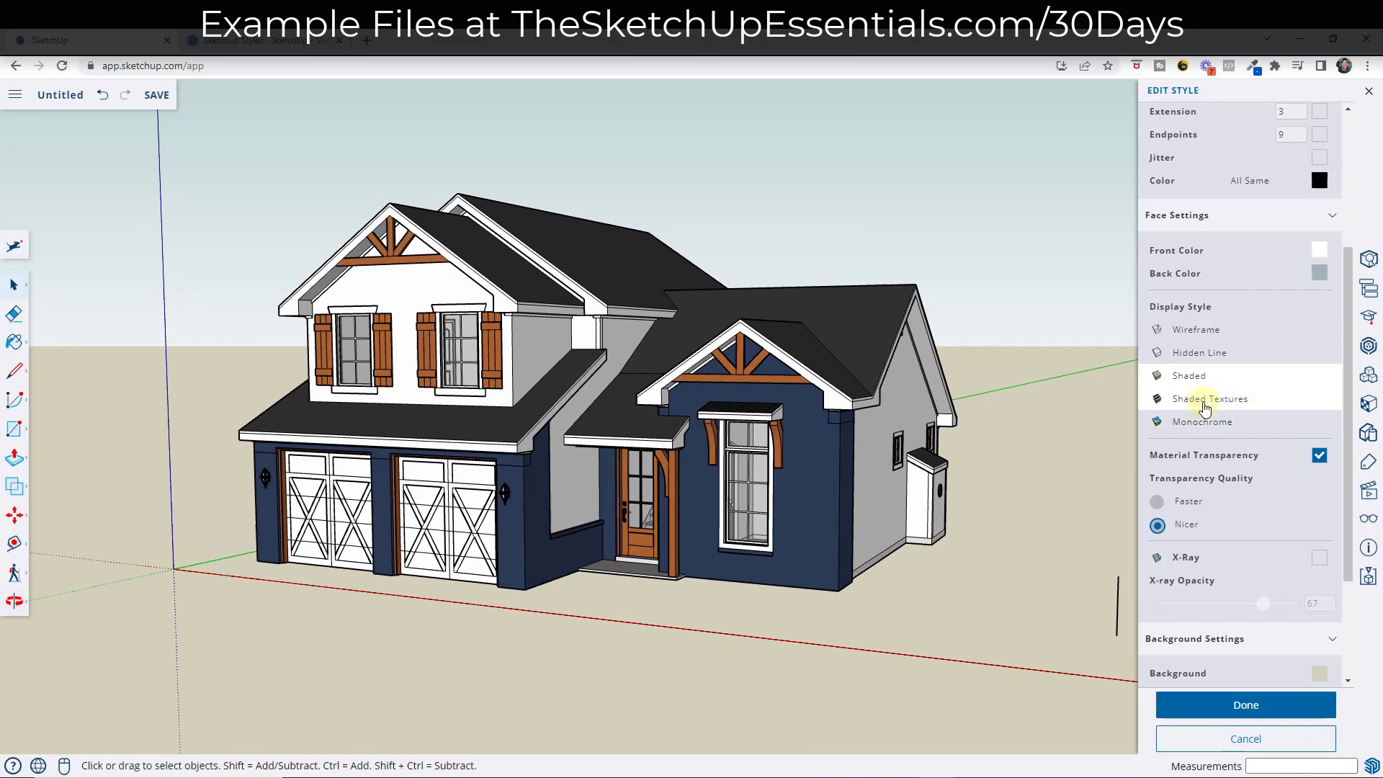
{"action": "scroll", "coordinate": [1265, 537], "scroll_direction": "down", "scroll_amount": 2}
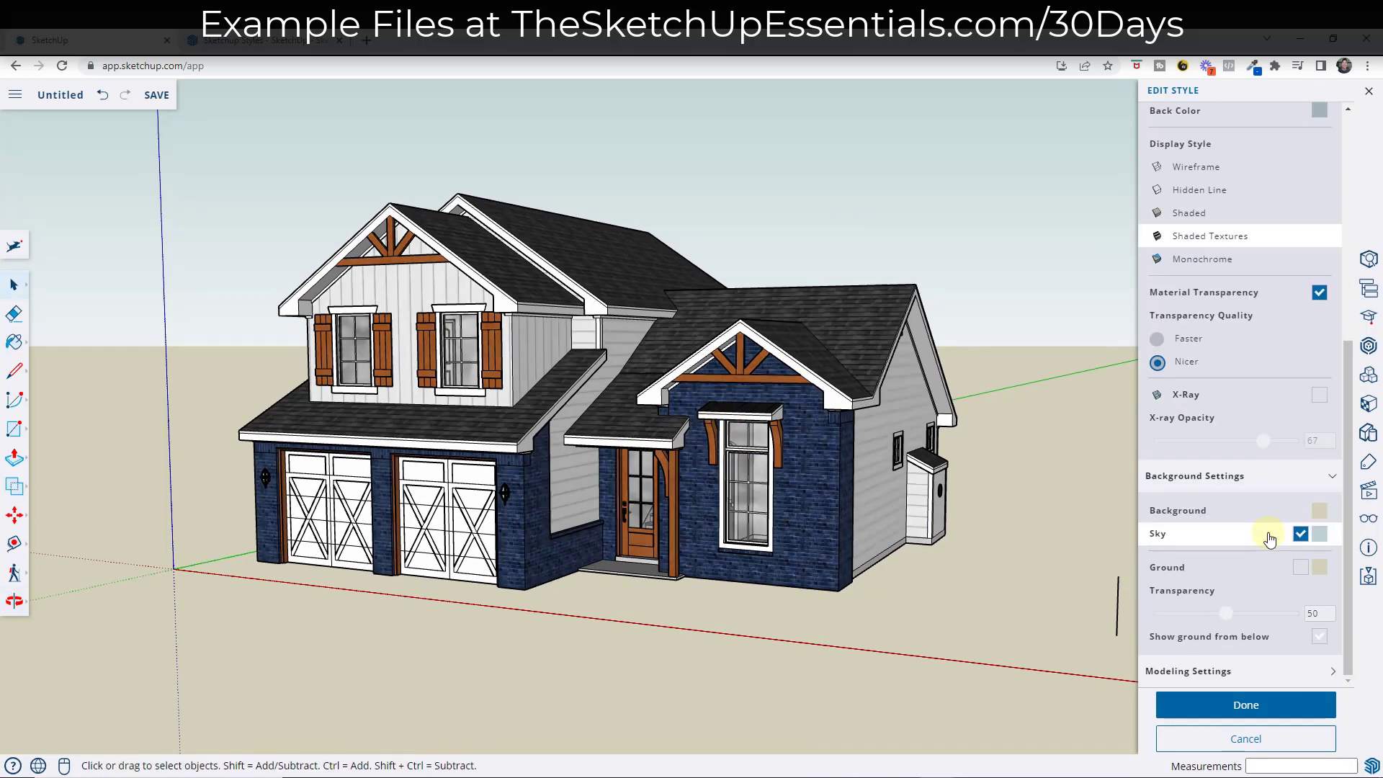
Step: Toggle the Sky background off and on to compare the view, leaving it enabled
{"action": "left_click", "coordinate": [1161, 537]}
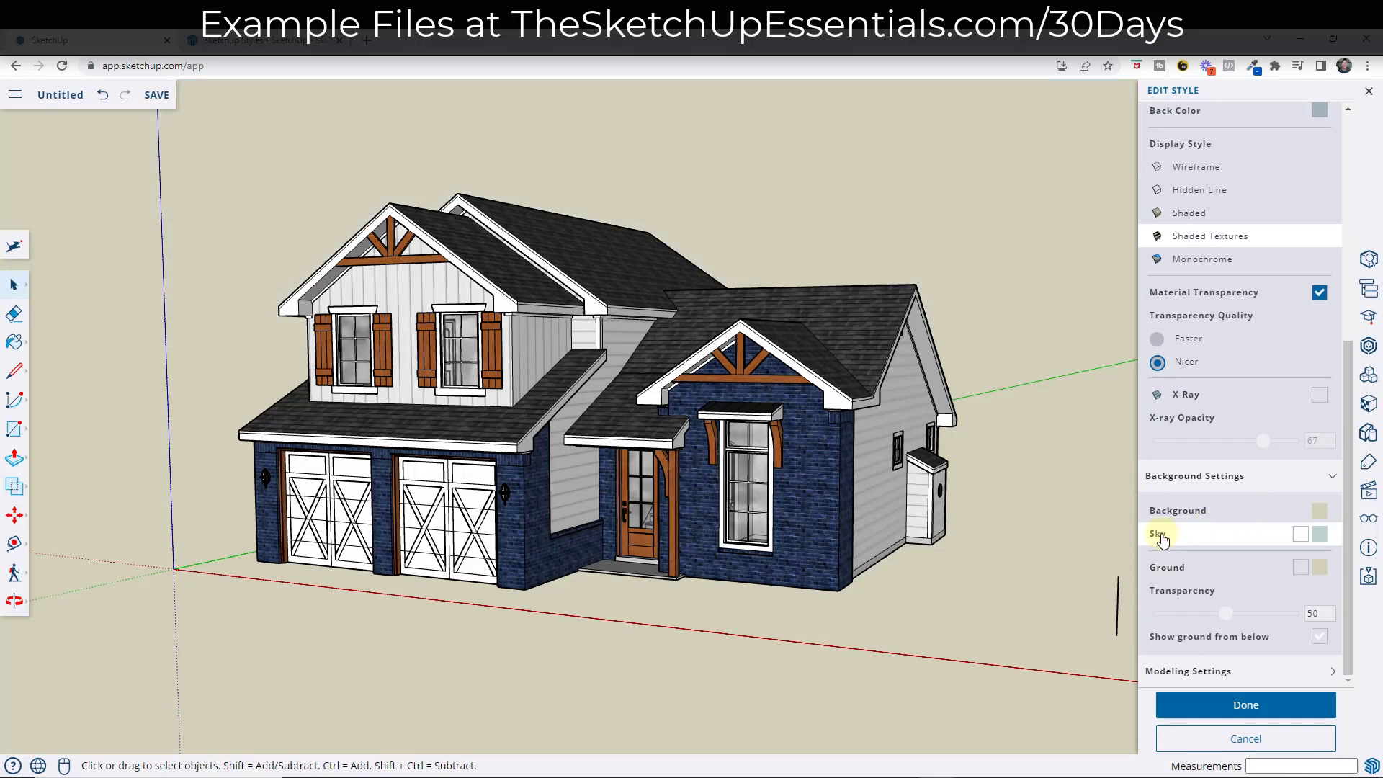
{"action": "left_click", "coordinate": [1300, 534]}
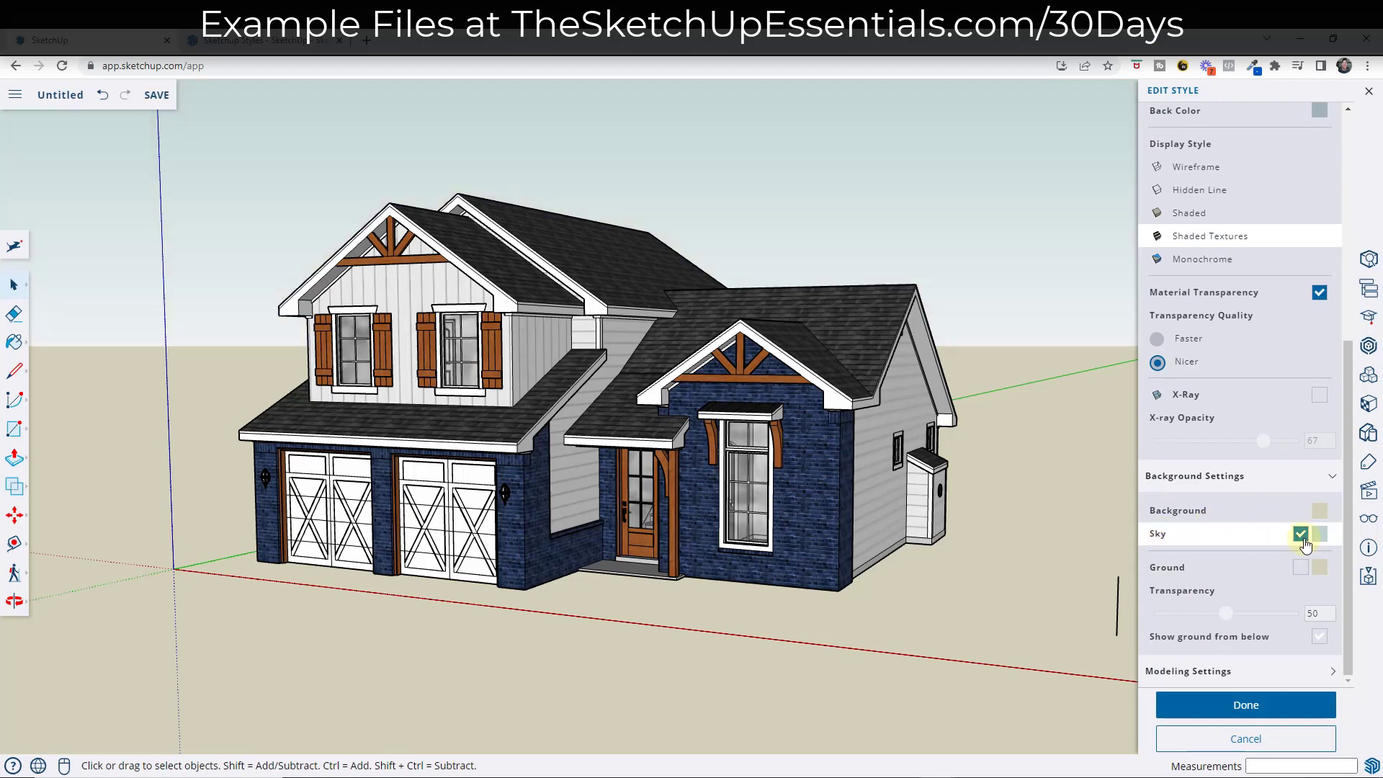
{"action": "left_click", "coordinate": [1302, 536]}
{"action": "left_click", "coordinate": [1302, 536]}
Step: Change the Sky color to a bright saturated blue
{"action": "left_click", "coordinate": [1320, 536]}
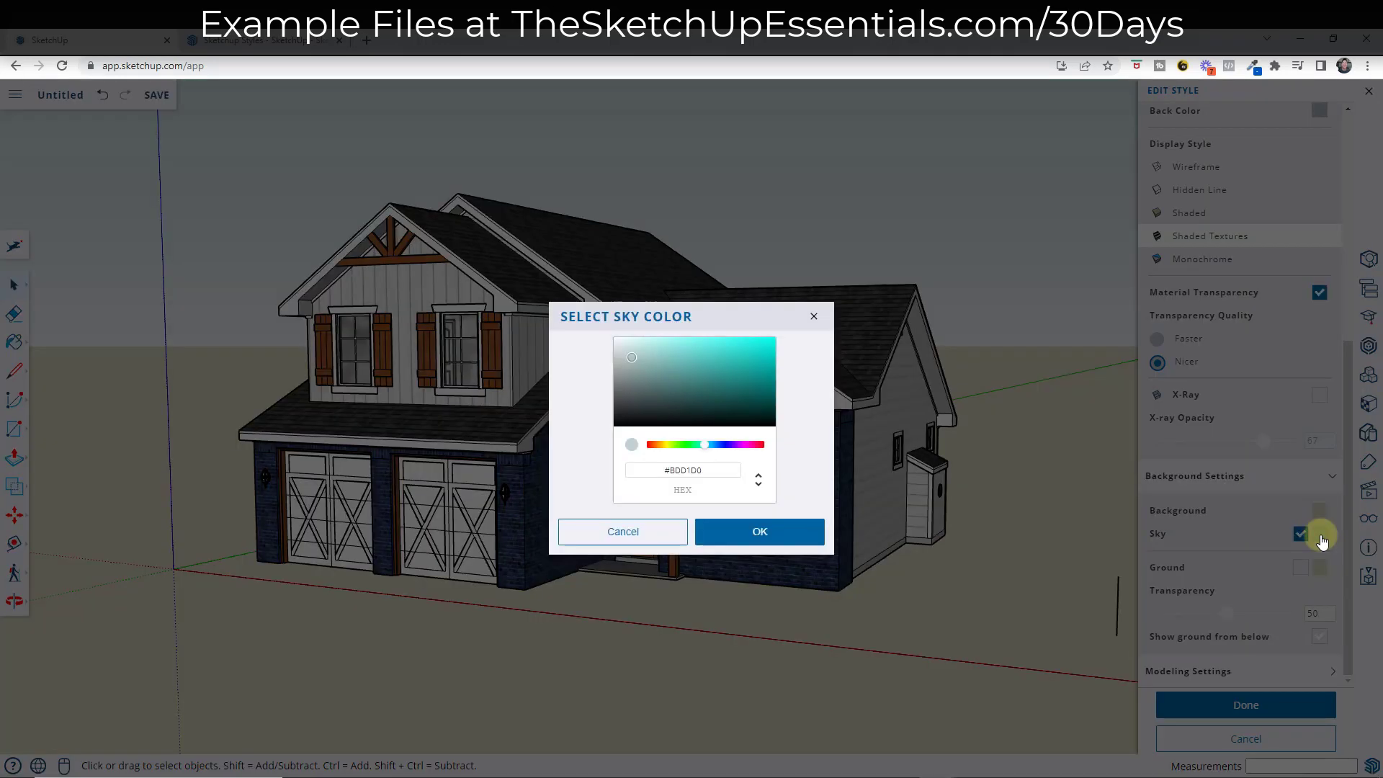
{"action": "left_click_drag", "start_coordinate": [705, 444], "coordinate": [719, 446]}
{"action": "left_click_drag", "start_coordinate": [711, 375], "coordinate": [749, 344]}
{"action": "left_click", "coordinate": [739, 530]}
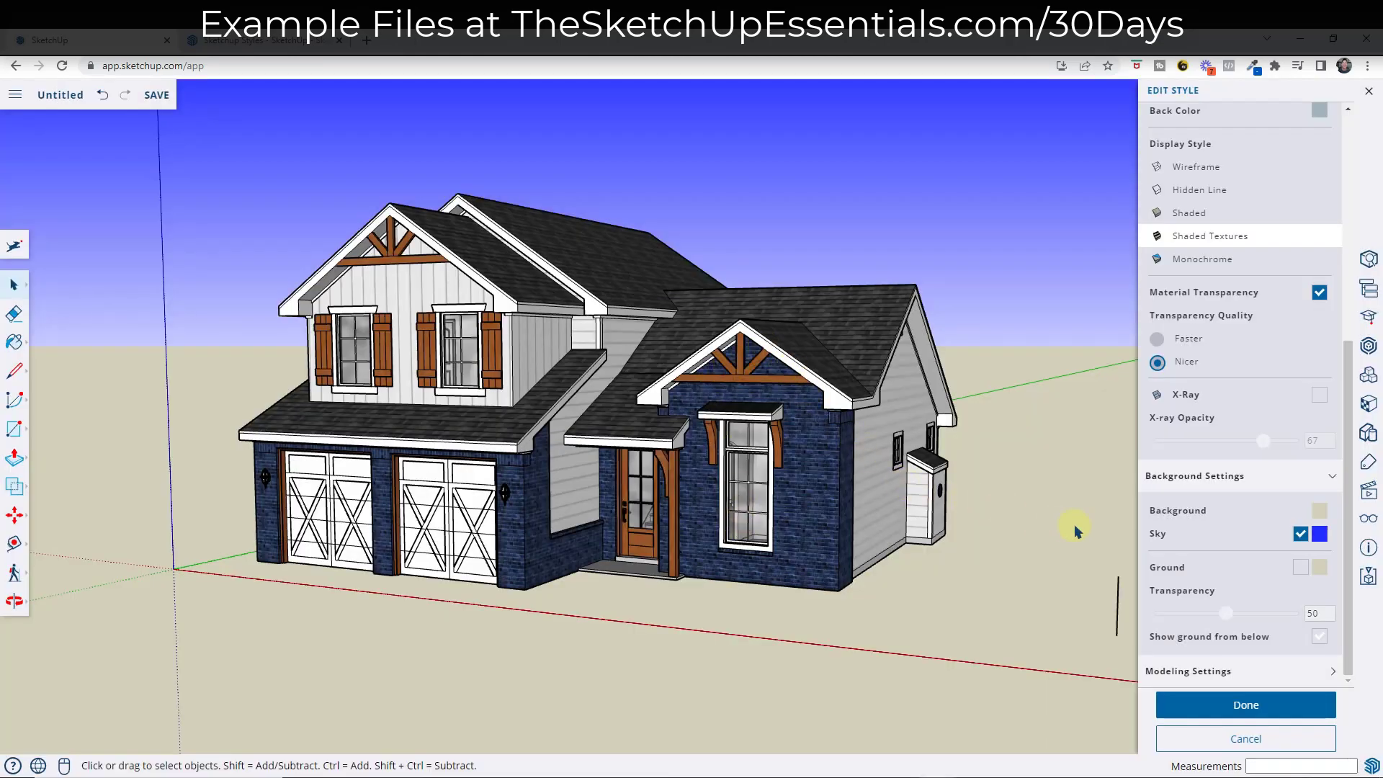
Step: Enable the Ground background, change its color to a medium green and set its transparency to 60
{"action": "left_click", "coordinate": [1300, 569]}
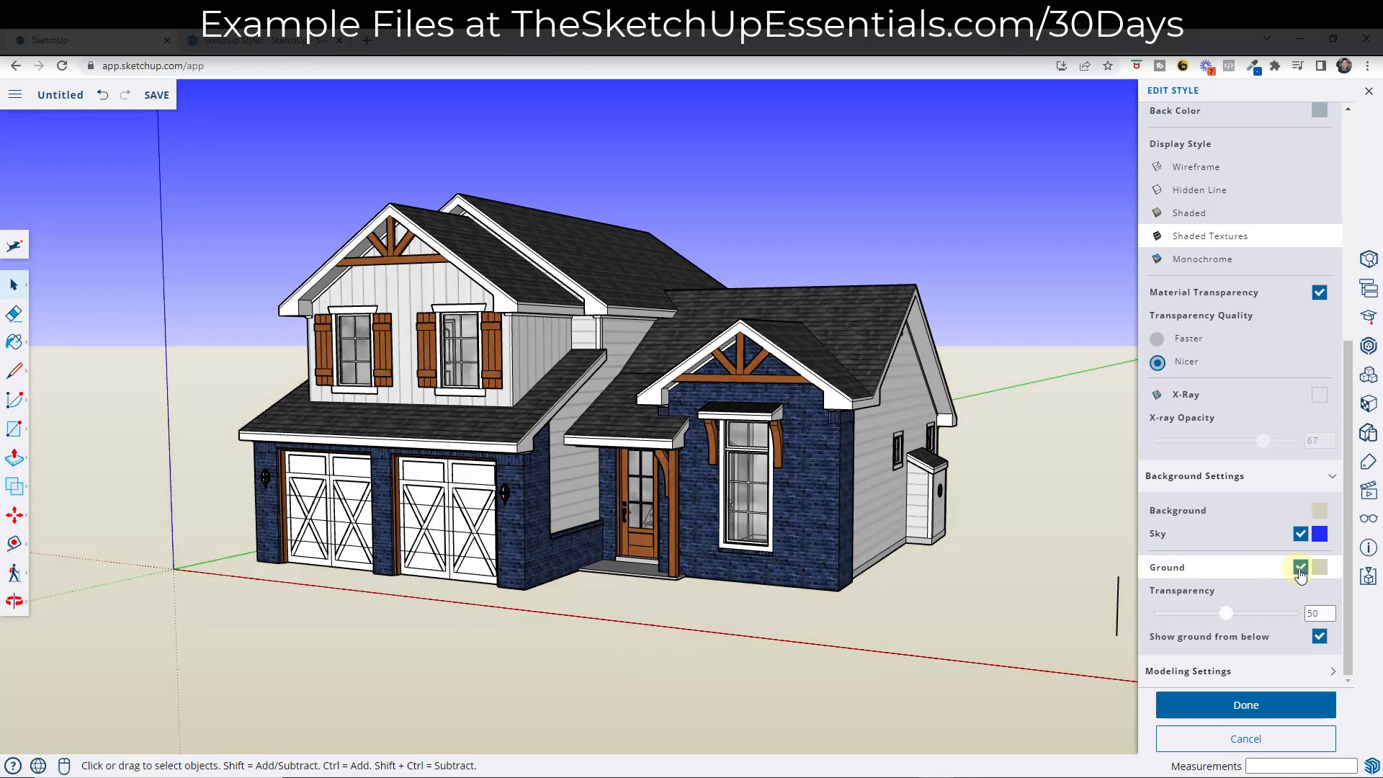
{"action": "left_click", "coordinate": [1300, 569]}
{"action": "left_click", "coordinate": [1300, 569]}
{"action": "left_click", "coordinate": [1319, 570]}
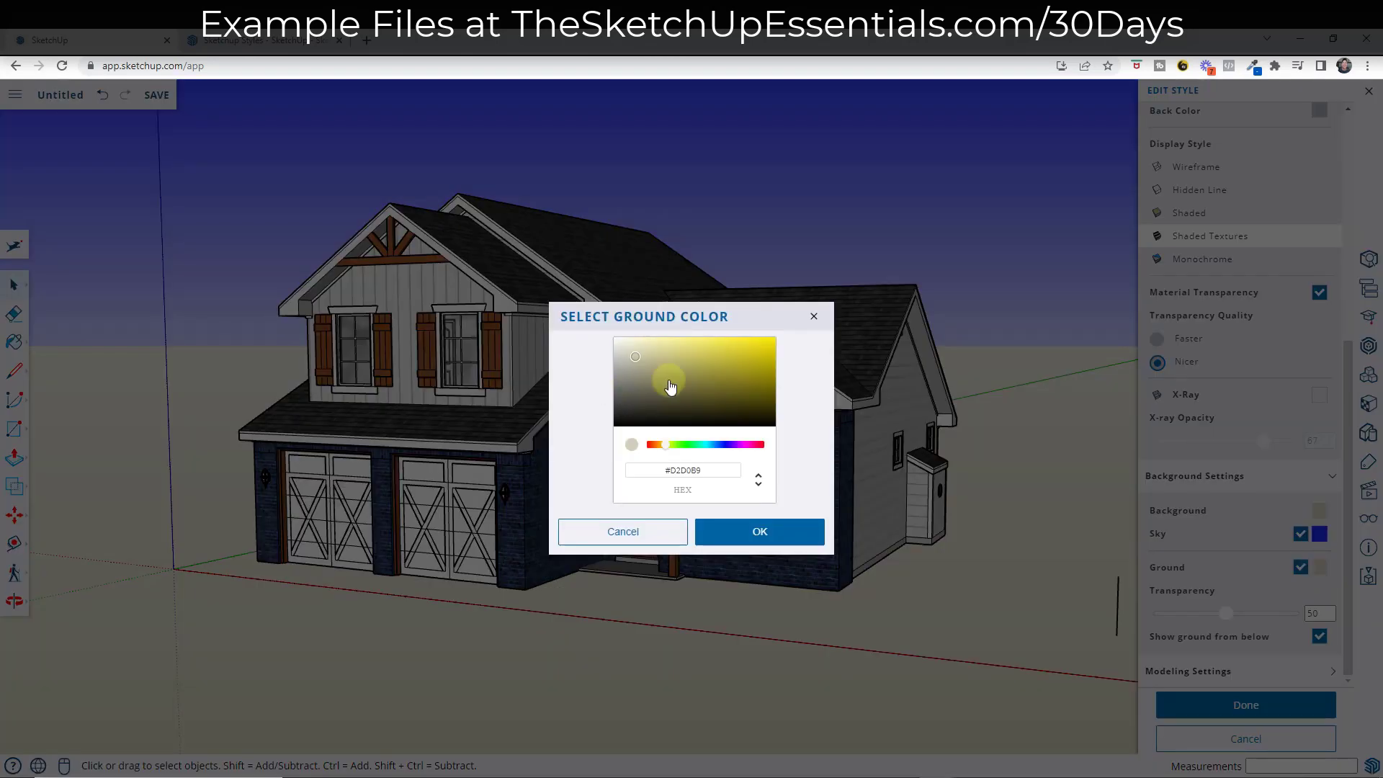
{"action": "left_click", "coordinate": [681, 445]}
{"action": "left_click_drag", "start_coordinate": [685, 387], "coordinate": [737, 373]}
{"action": "left_click", "coordinate": [733, 542]}
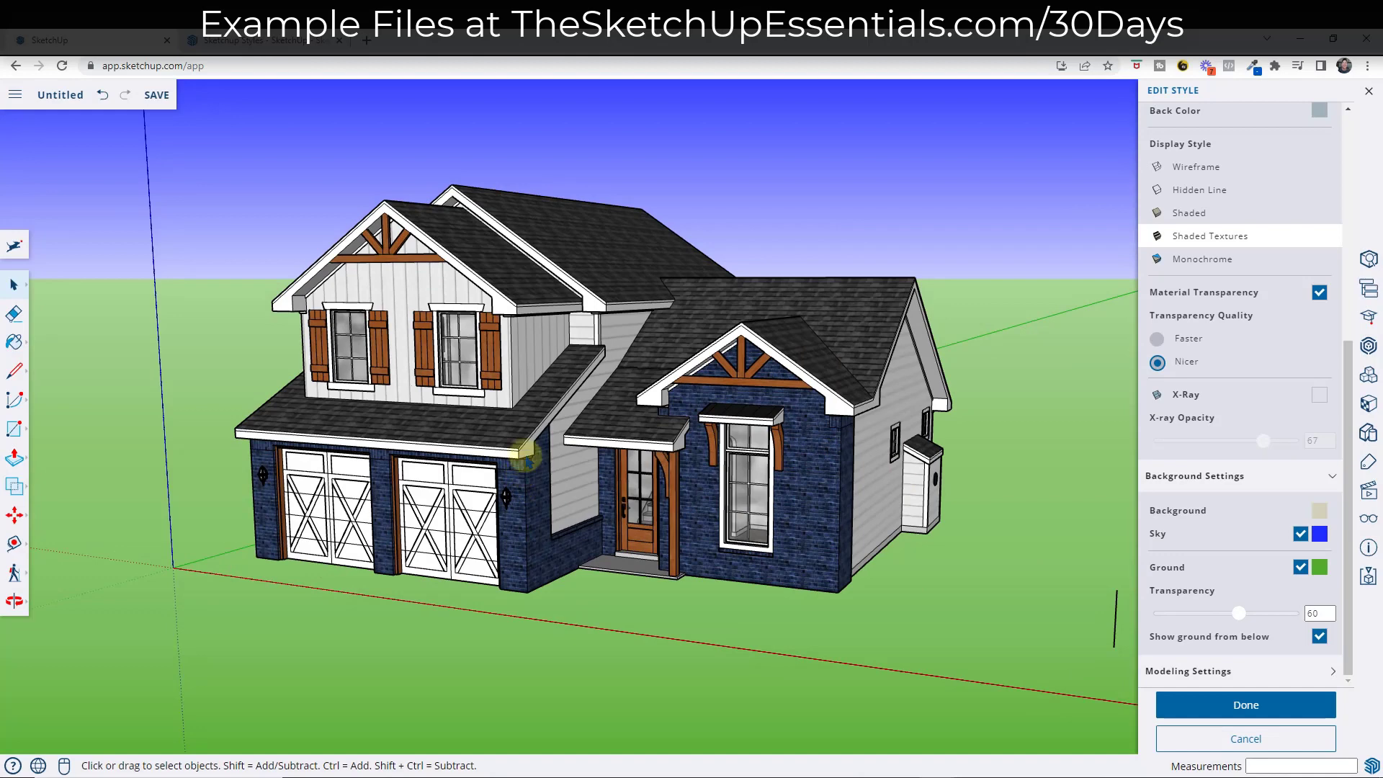
Step: Turn off the Sky and Ground backgrounds and set the Background color to white, #FFFFFF
{"action": "scroll", "coordinate": [526, 454], "scroll_direction": "up", "scroll_amount": 1}
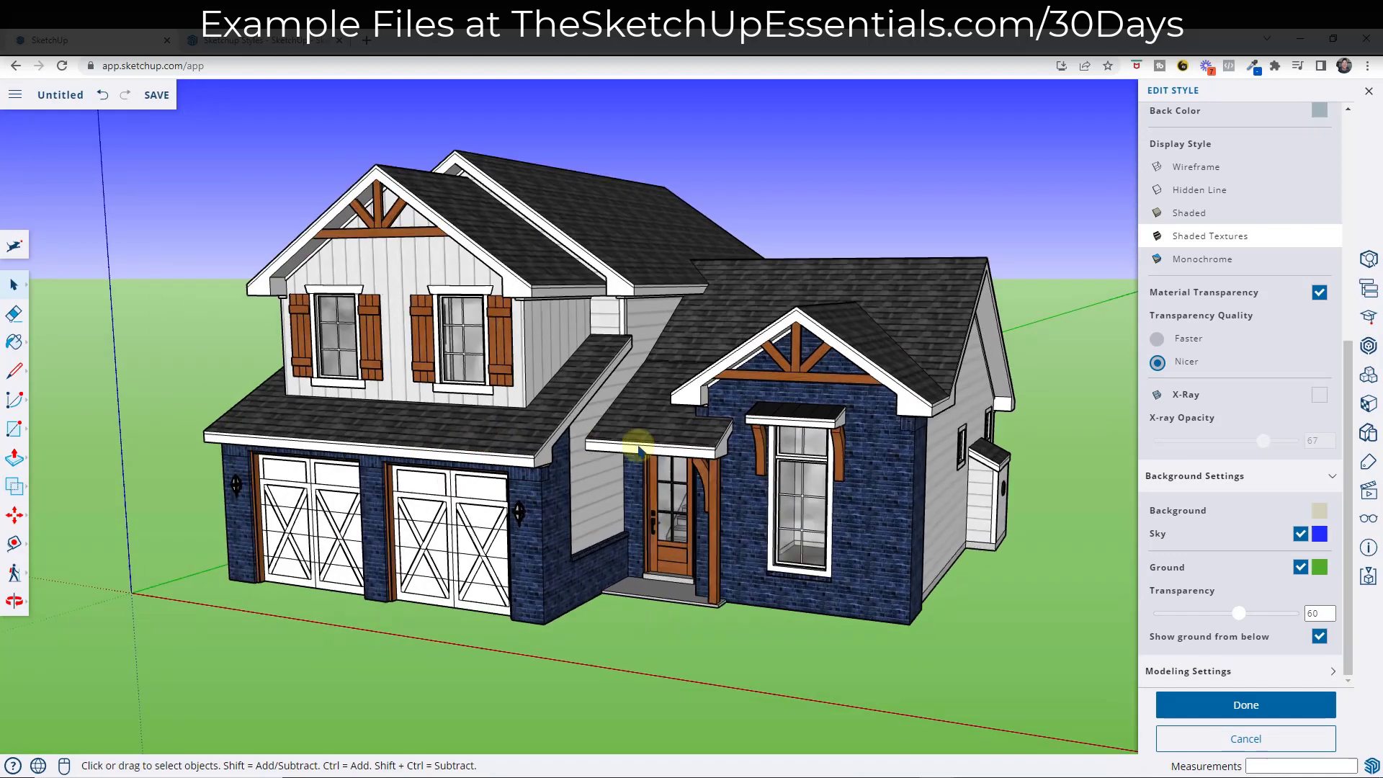
{"action": "left_click", "coordinate": [1300, 534]}
{"action": "left_click", "coordinate": [1301, 568]}
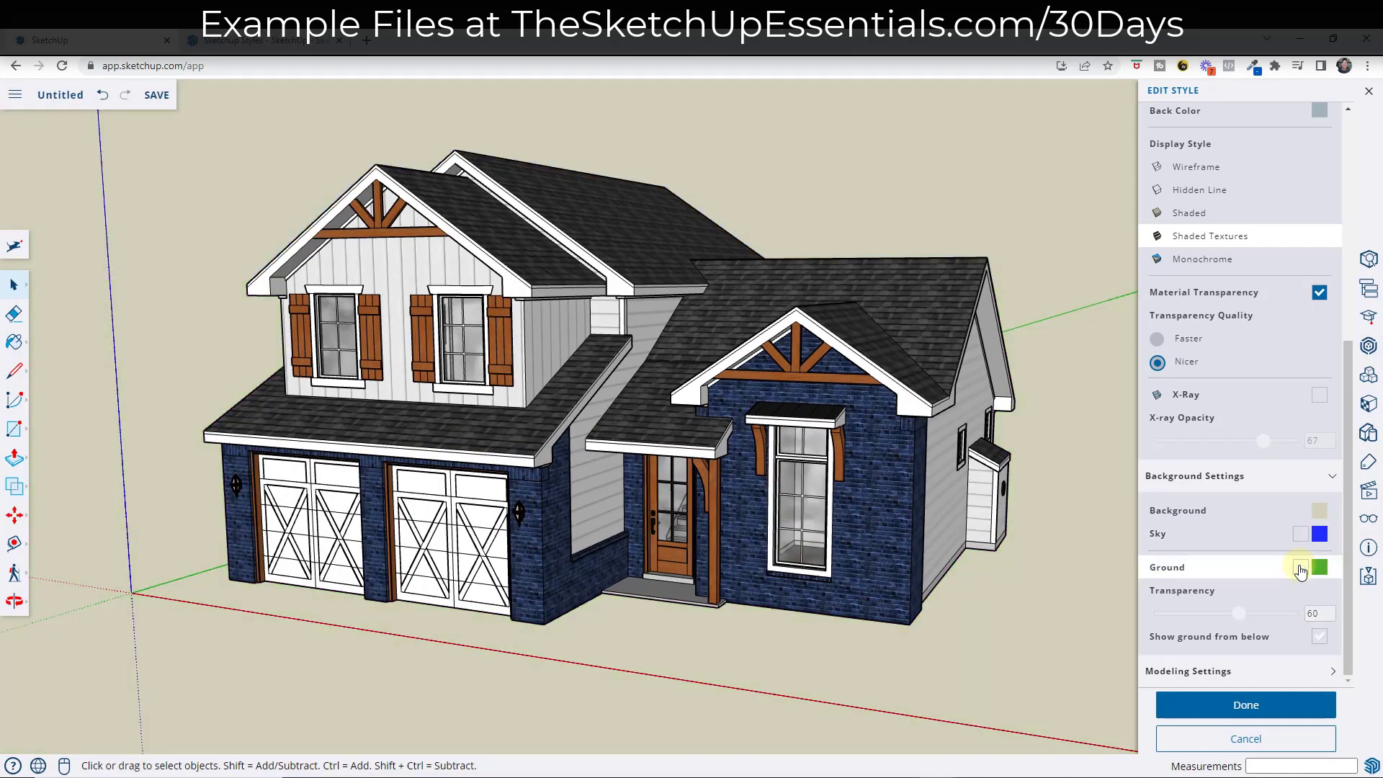
{"action": "left_click", "coordinate": [1319, 510]}
{"action": "left_click_drag", "start_coordinate": [690, 388], "coordinate": [588, 325]}
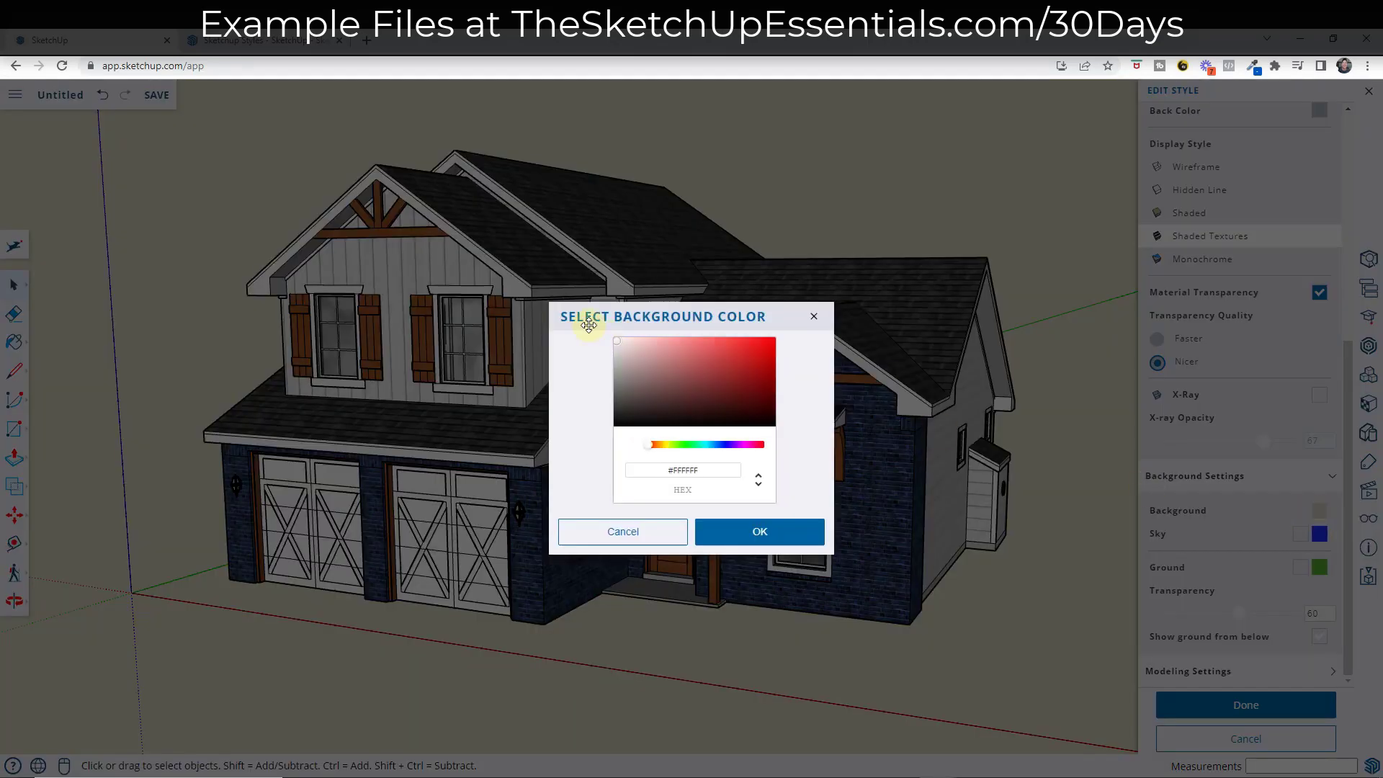
{"action": "left_click", "coordinate": [801, 542]}
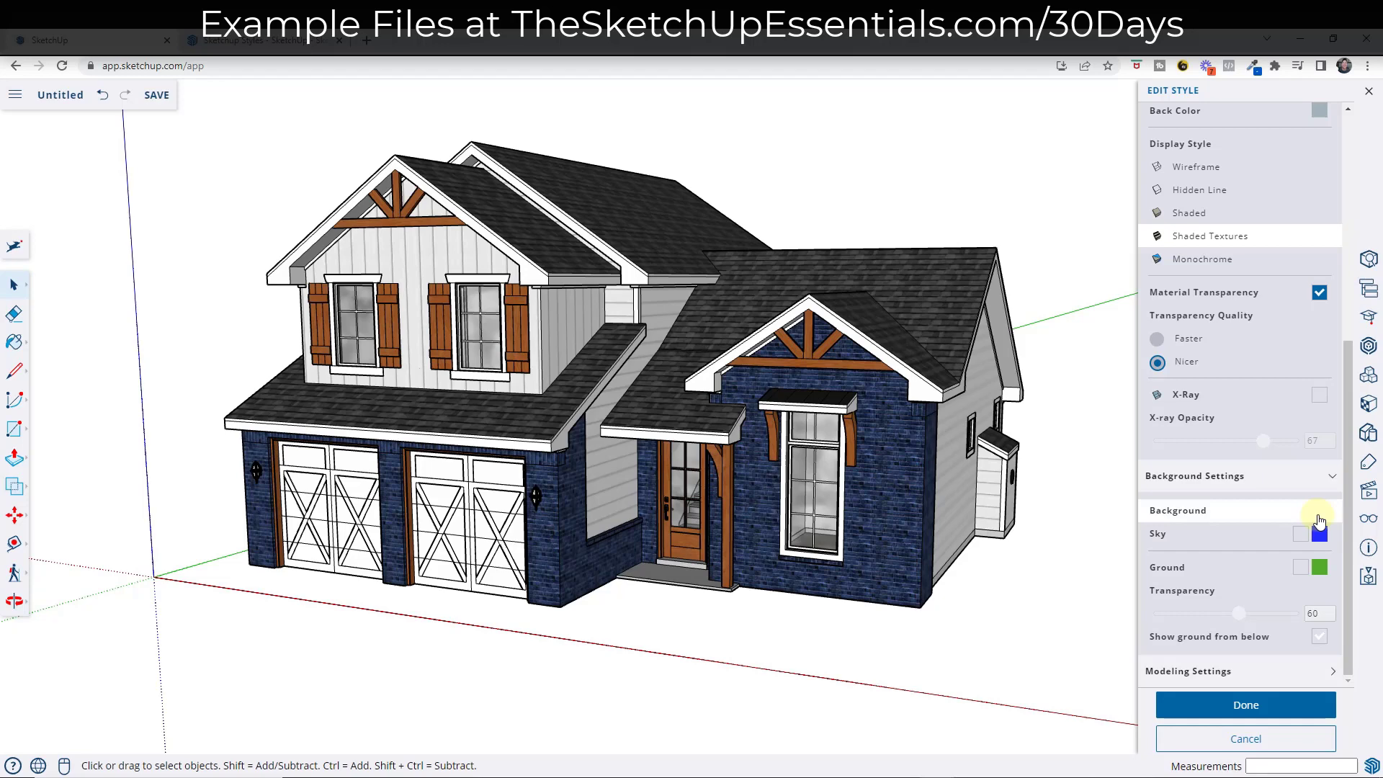
Step: Try a red Background color, #FF0000, and change it back to white
{"action": "left_click", "coordinate": [1319, 516]}
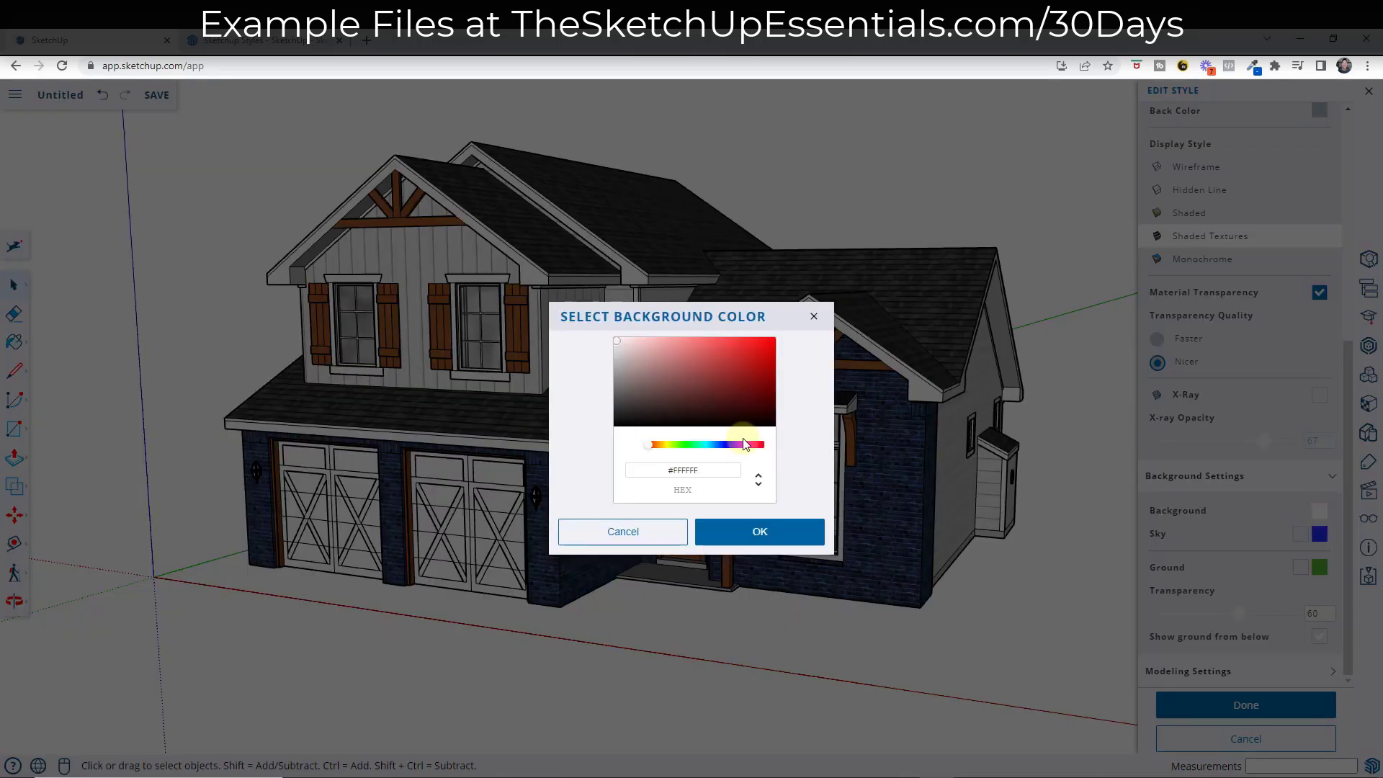
{"action": "left_click", "coordinate": [797, 533]}
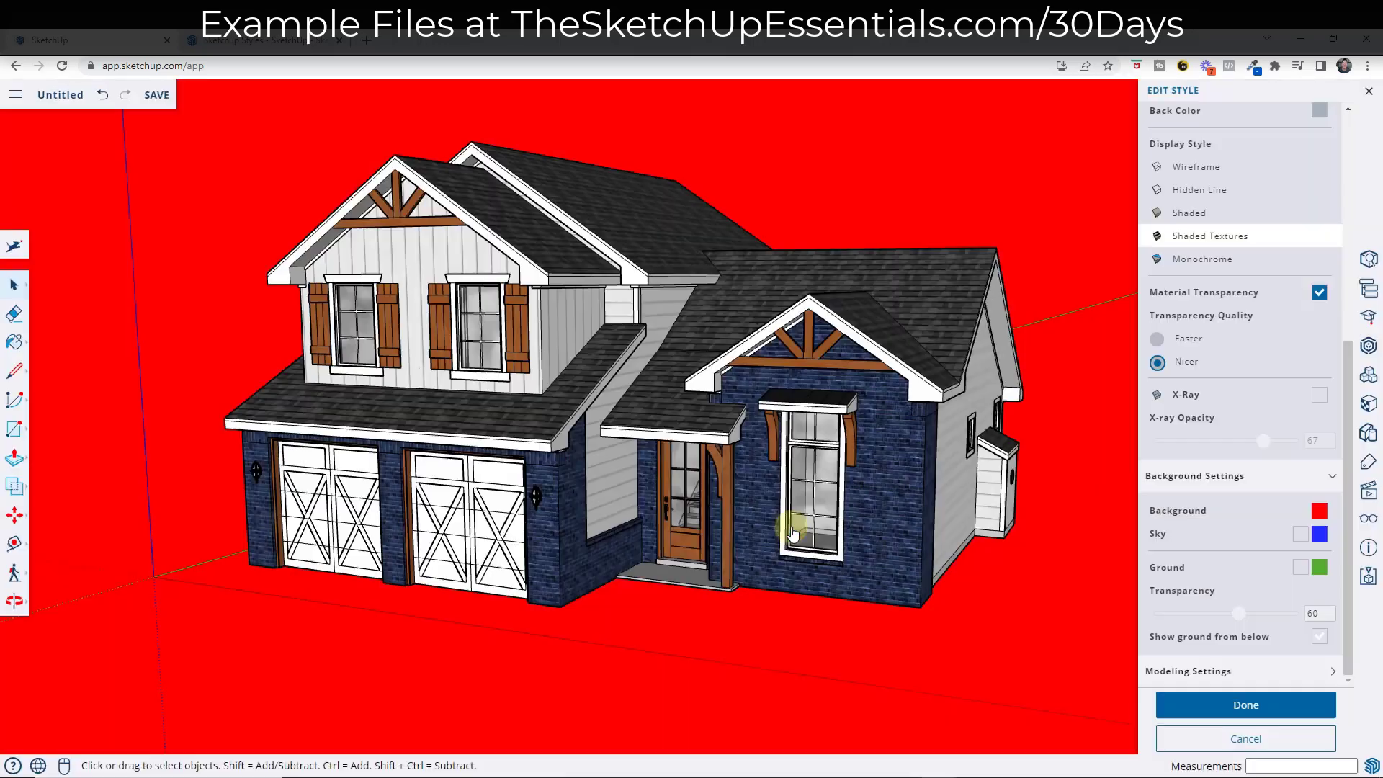
{"action": "left_click", "coordinate": [1321, 512]}
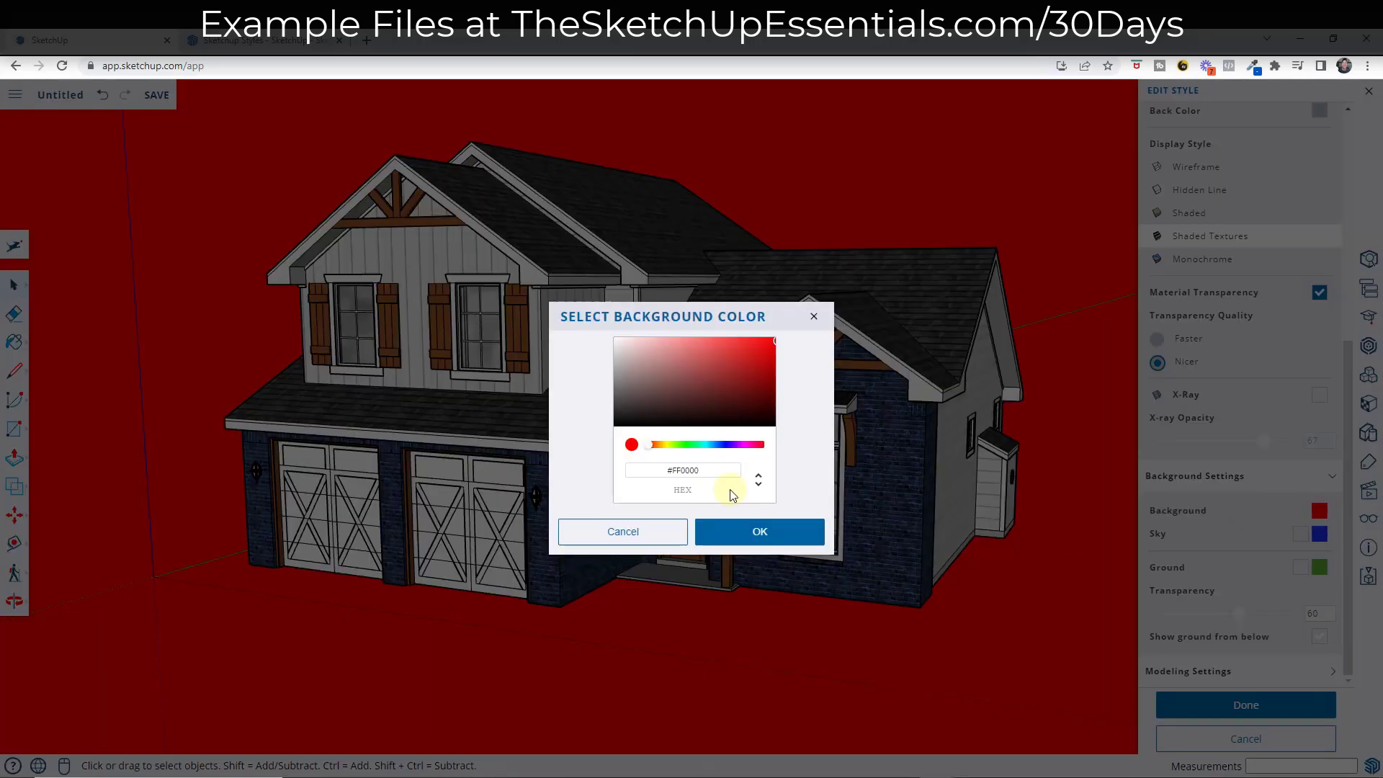
{"action": "left_click", "coordinate": [796, 531]}
Step: Bring the Modeling Settings into view and place a locked horizontal section plane through the house's lower floor
{"action": "scroll", "coordinate": [1259, 540], "scroll_direction": "down", "scroll_amount": 5}
{"action": "scroll", "coordinate": [1012, 410], "scroll_direction": "down", "scroll_amount": 2}
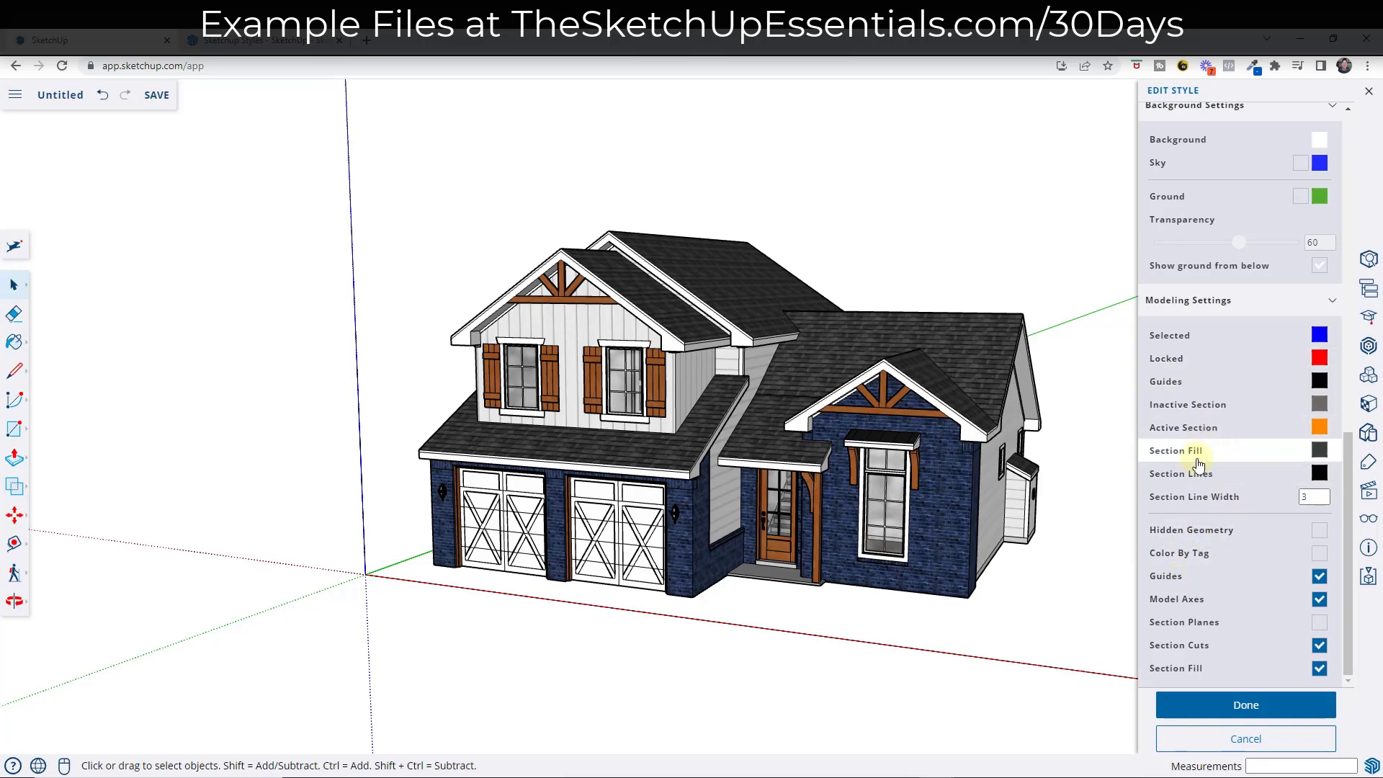
{"action": "middle_click_drag", "start_coordinate": [538, 371], "coordinate": [634, 393]}
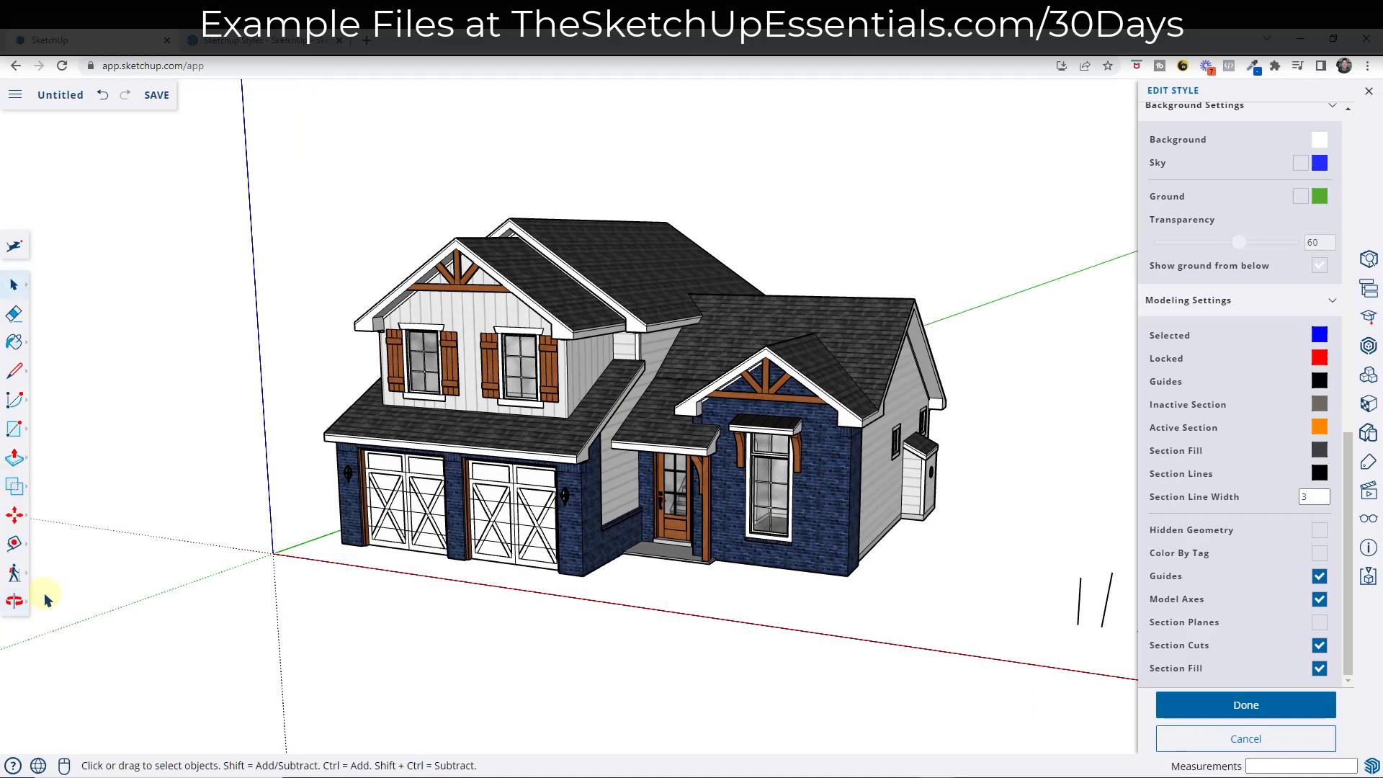
{"action": "left_click", "coordinate": [14, 546]}
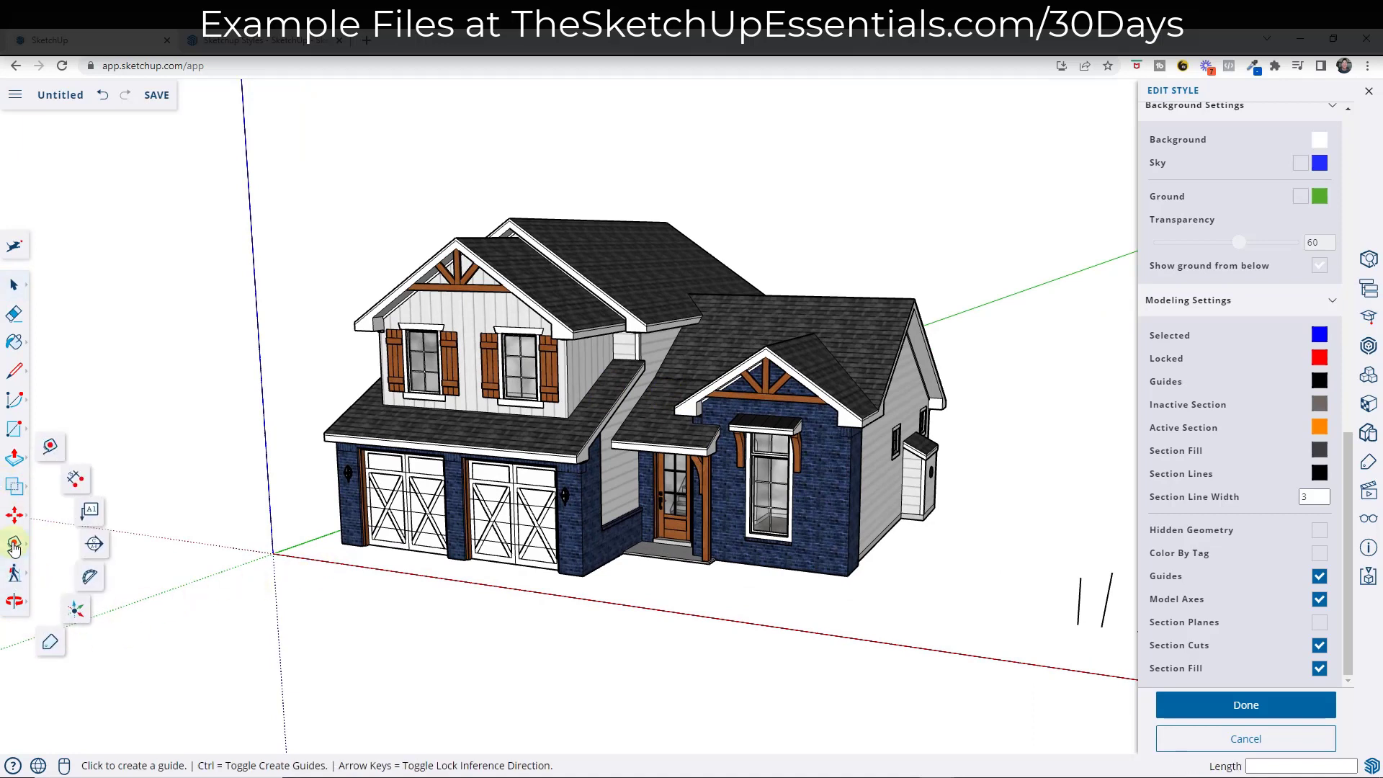
{"action": "left_click", "coordinate": [95, 548]}
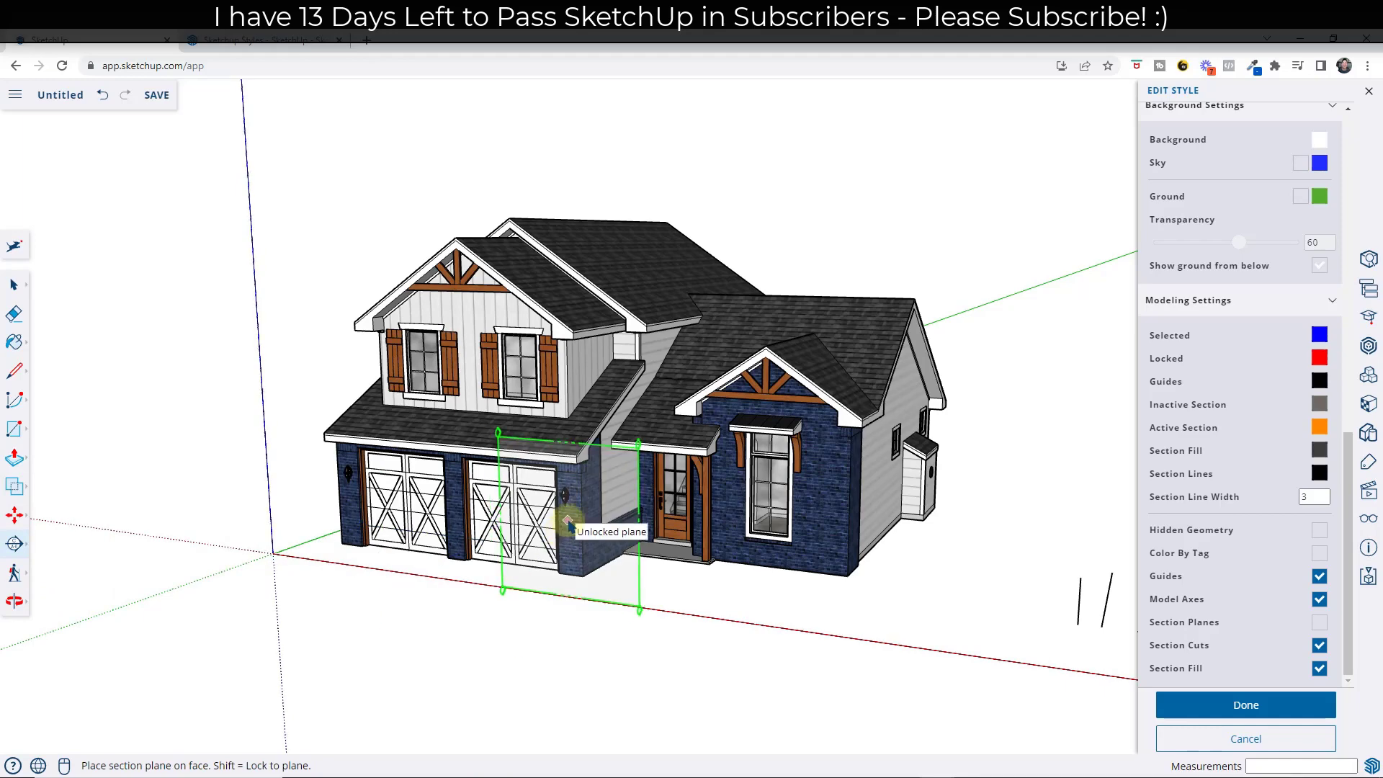
{"action": "key", "text": "shift"}
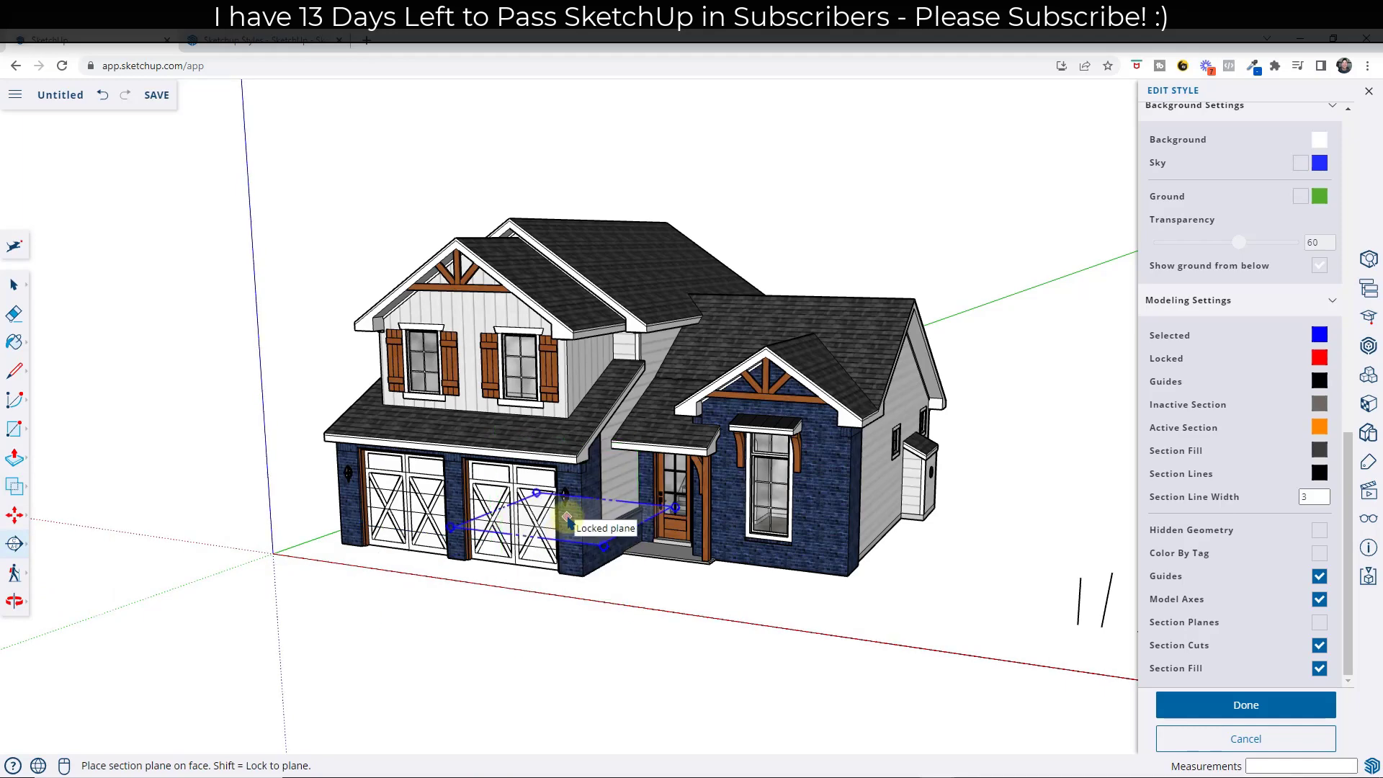
{"action": "left_click", "coordinate": [566, 518]}
Step: Move the section plane vertically to adjust the cut height and clear the selection
{"action": "middle_click_drag", "start_coordinate": [567, 517], "coordinate": [988, 463]}
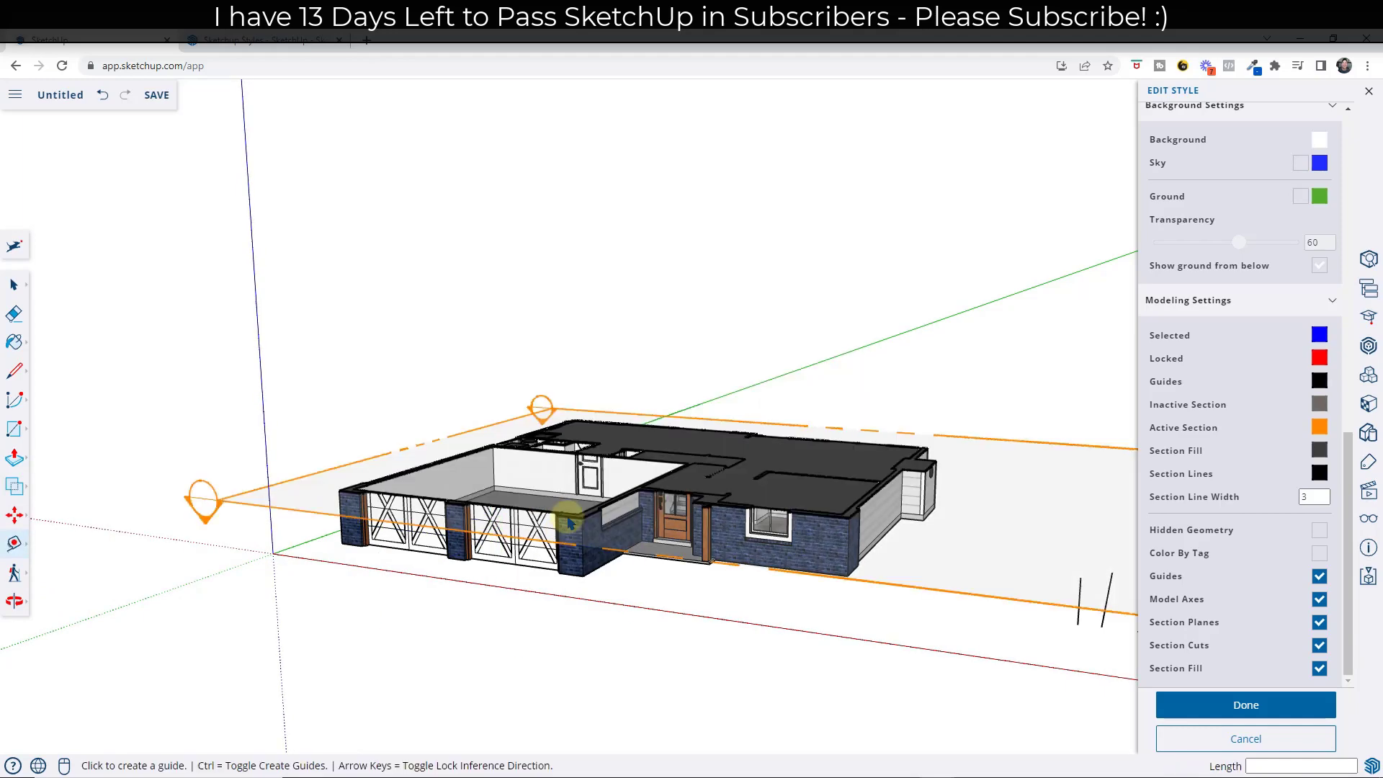
{"action": "key", "text": "m"}
{"action": "left_click", "coordinate": [988, 464]}
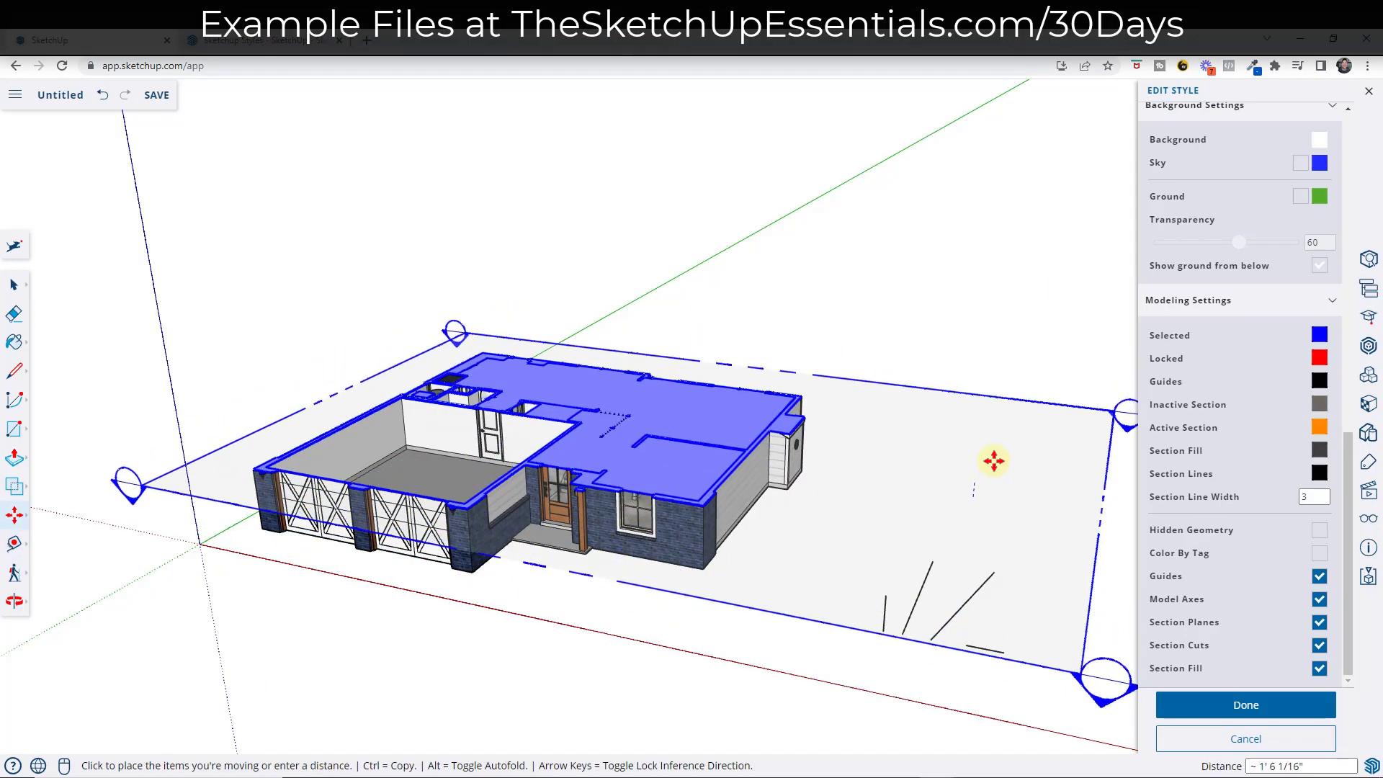
{"action": "left_click", "coordinate": [995, 495]}
{"action": "key", "text": "space"}
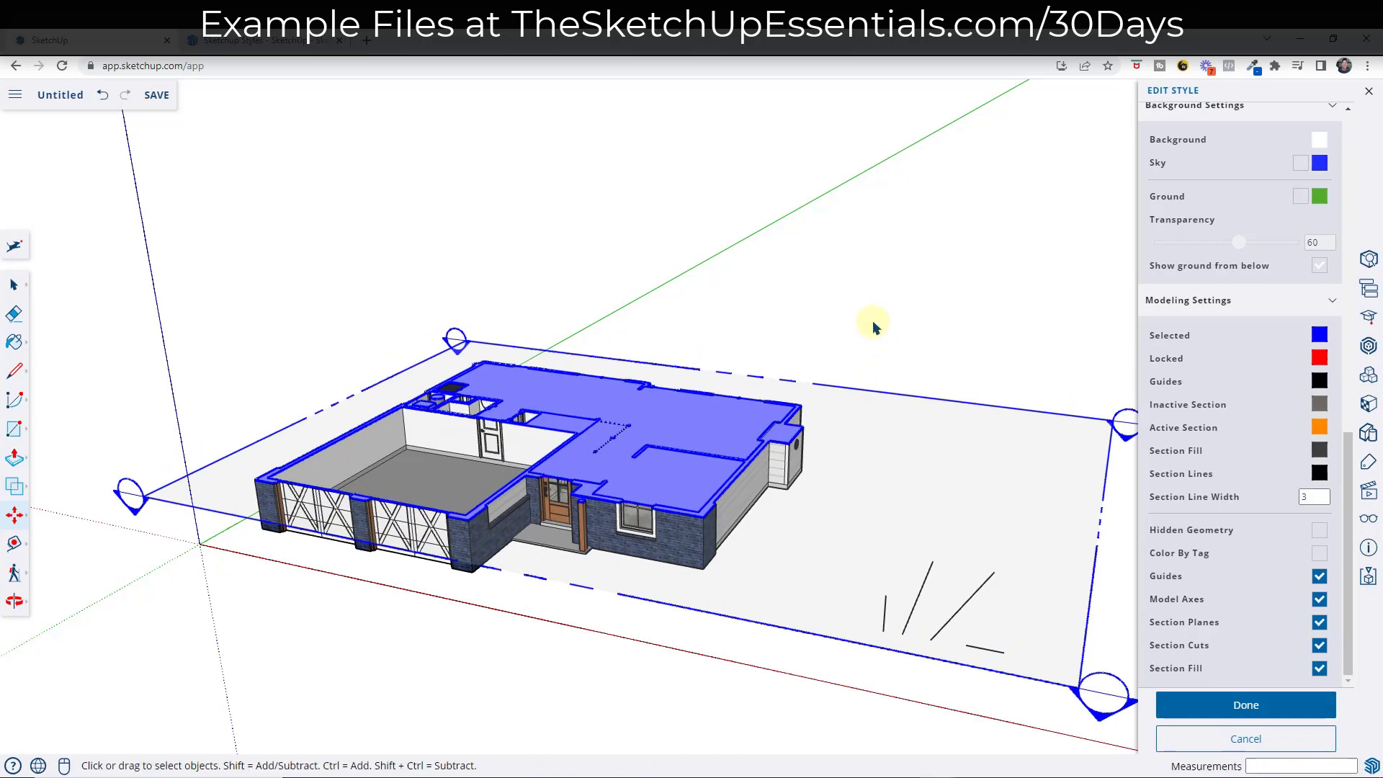
{"action": "left_click", "coordinate": [750, 312]}
Step: Toggle Section Fill off and on to compare the cut floor plan, and close style editing by cancelling its changes
{"action": "middle_click_drag", "start_coordinate": [750, 312], "coordinate": [640, 373]}
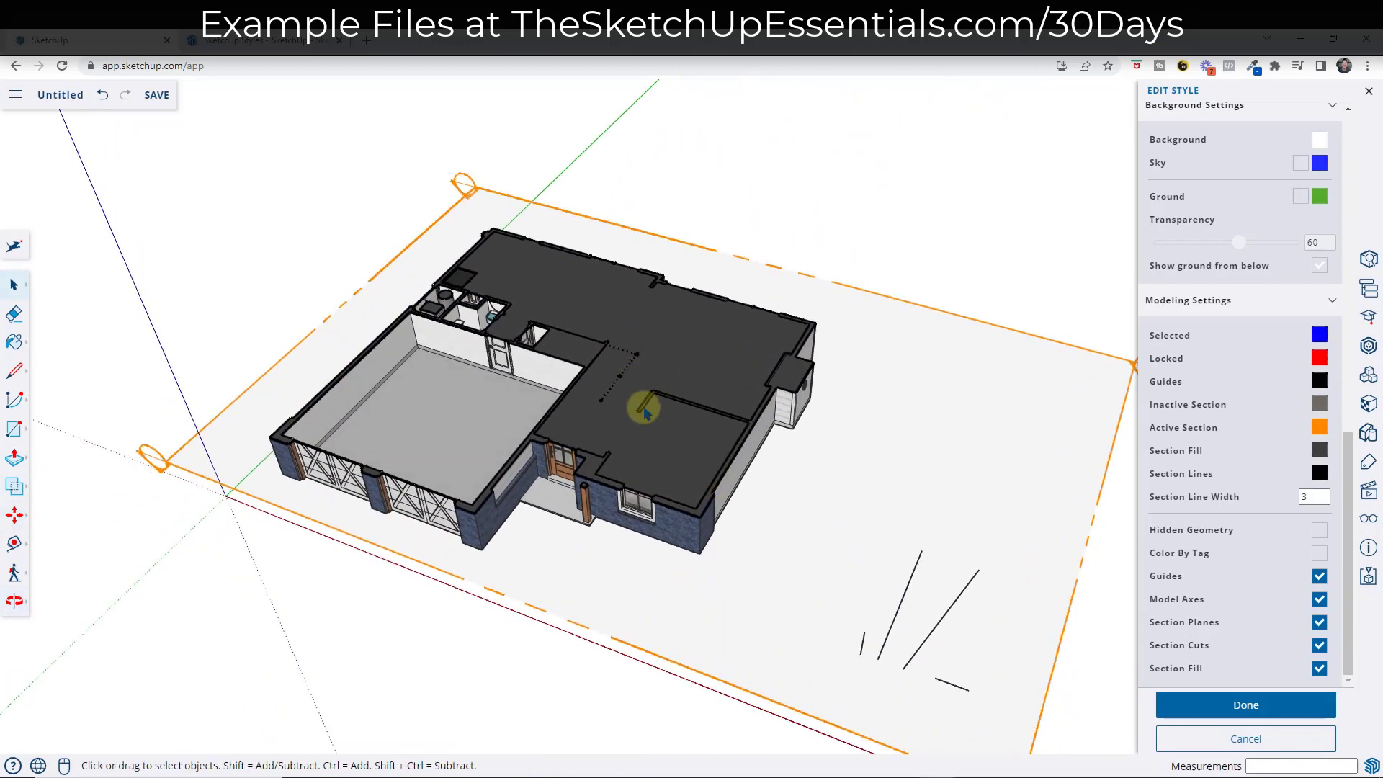
{"action": "middle_click_drag", "start_coordinate": [621, 349], "coordinate": [582, 366]}
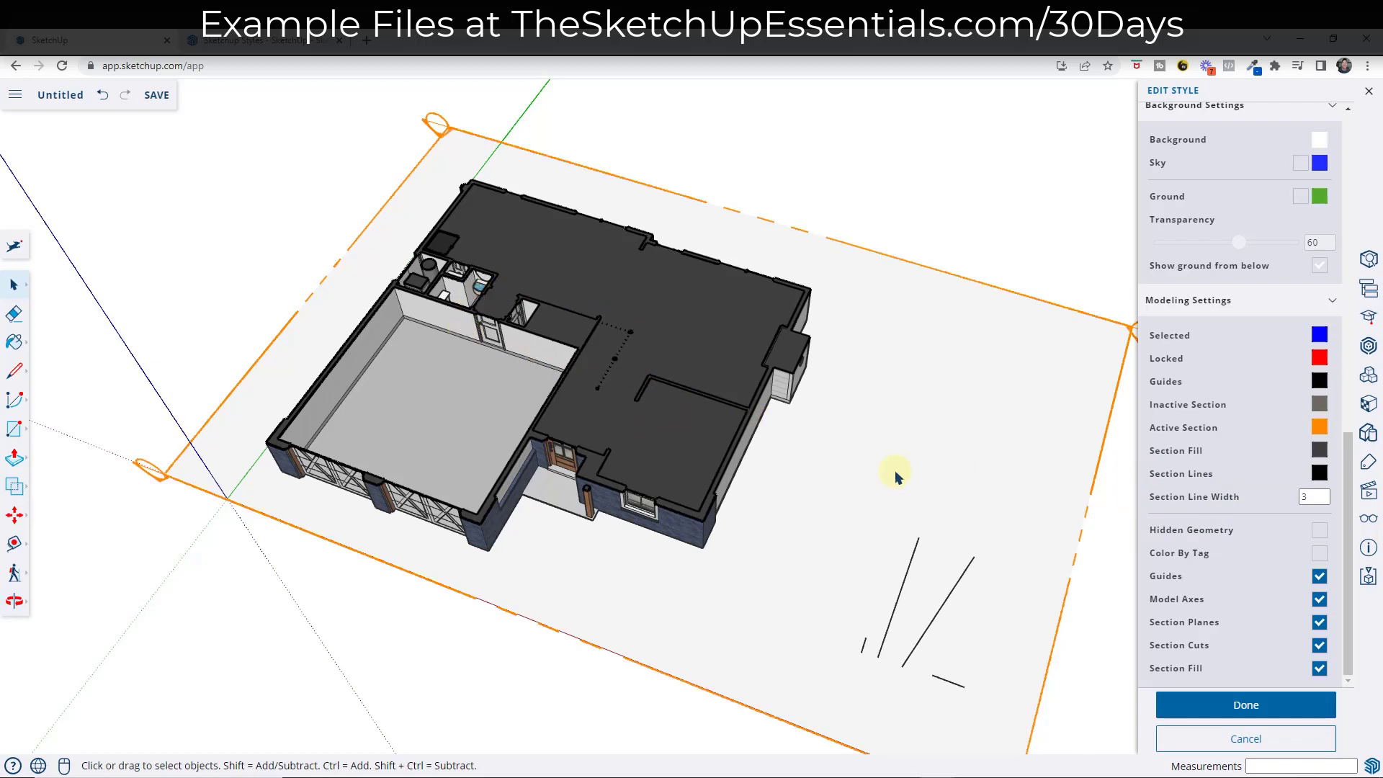
{"action": "left_click", "coordinate": [1320, 670]}
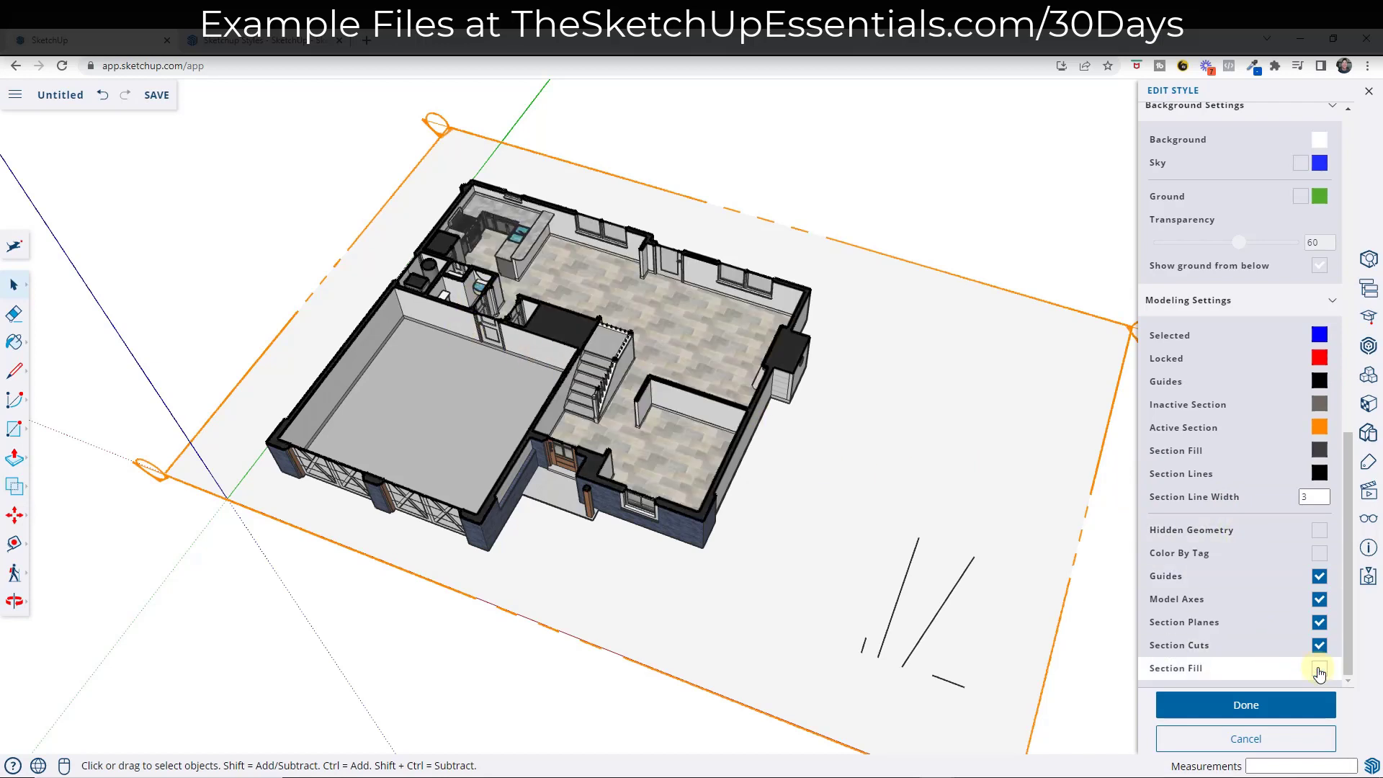
{"action": "left_click", "coordinate": [1320, 670]}
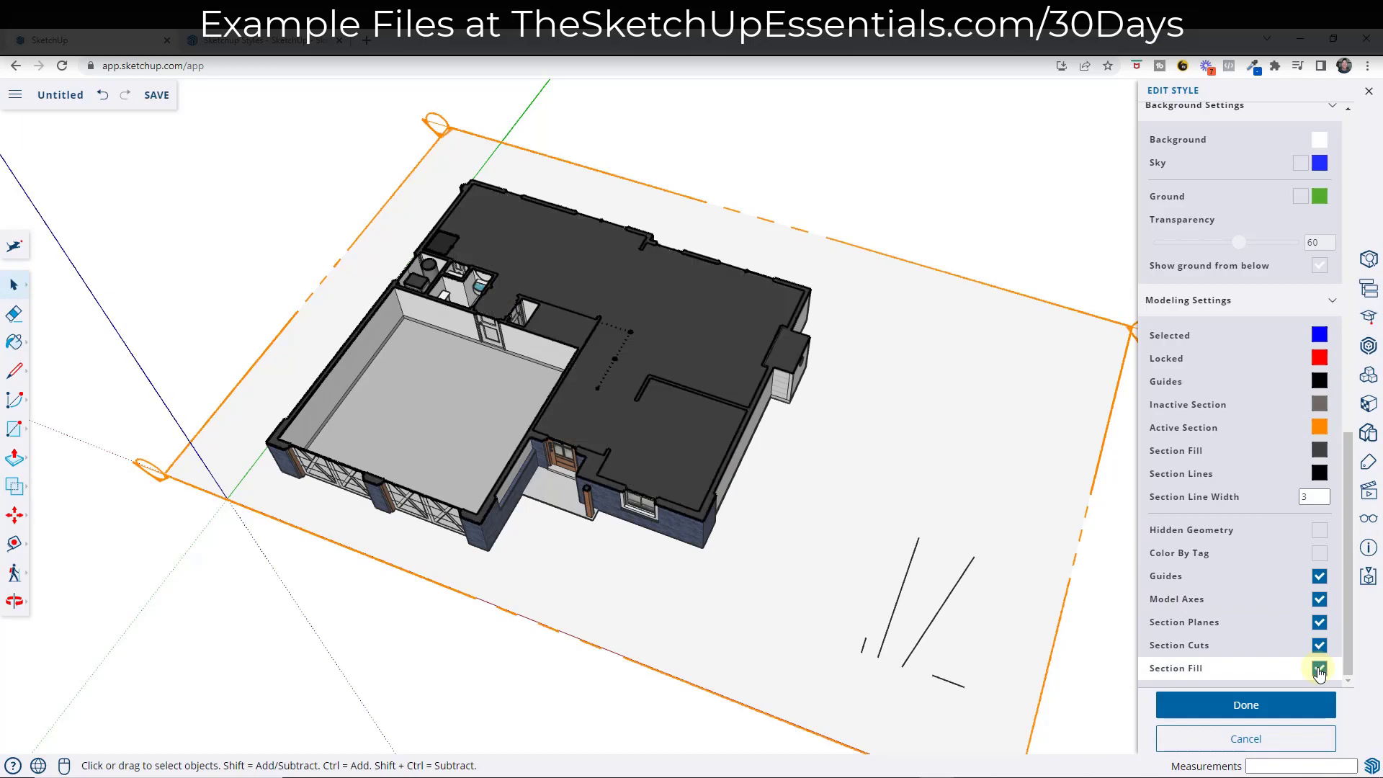
{"action": "left_click", "coordinate": [1319, 670]}
{"action": "middle_click_drag", "start_coordinate": [731, 405], "coordinate": [574, 185]}
{"action": "scroll", "coordinate": [604, 259], "scroll_direction": "up", "scroll_amount": 3}
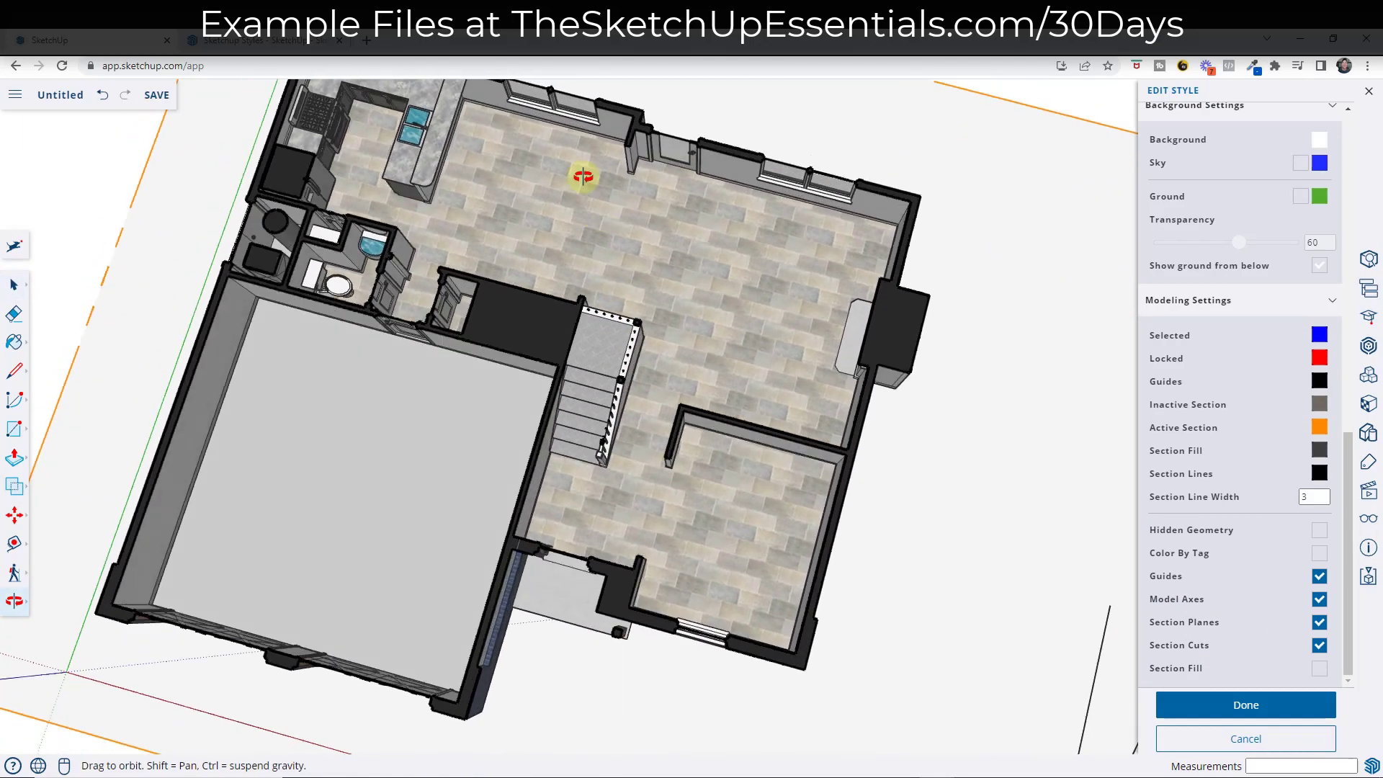
{"action": "middle_click_drag", "start_coordinate": [618, 378], "coordinate": [561, 249]}
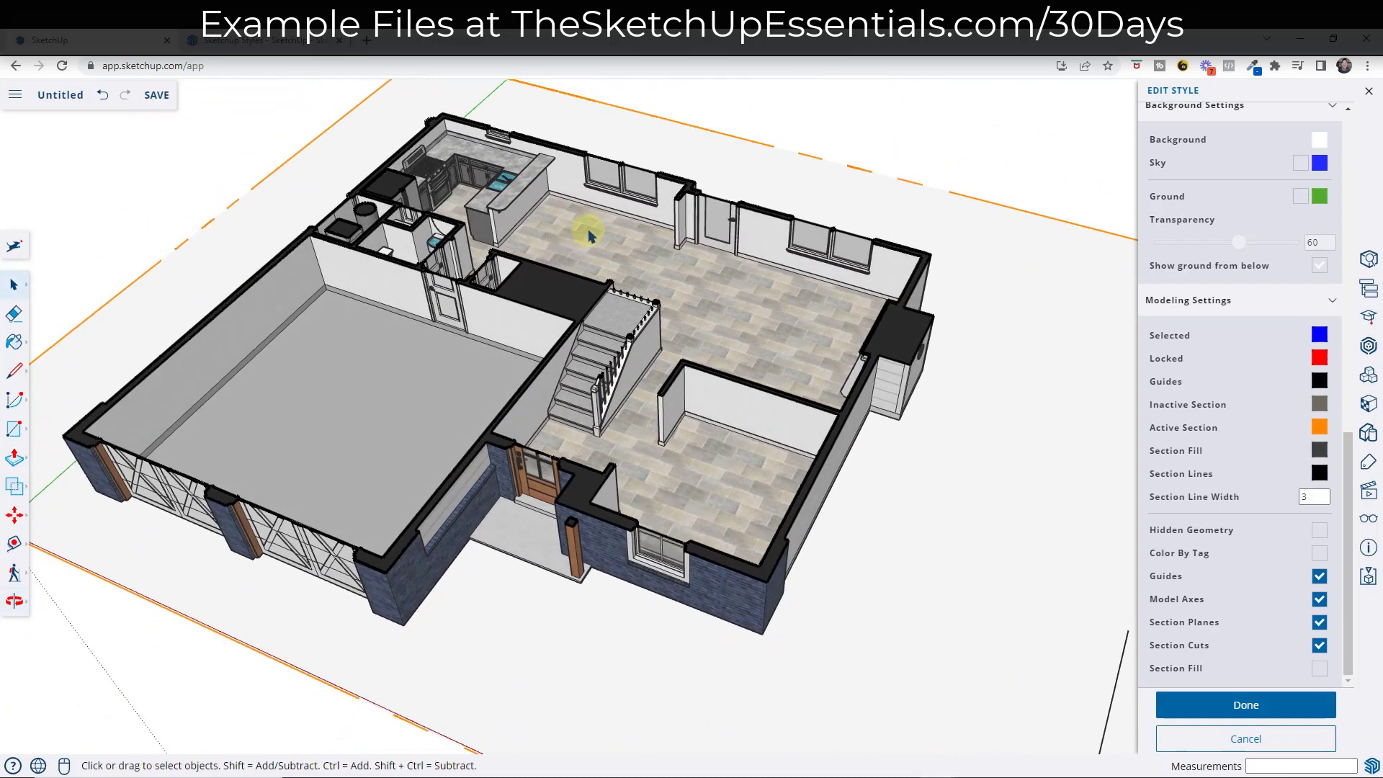
{"action": "scroll", "coordinate": [588, 234], "scroll_direction": "down", "scroll_amount": 3}
{"action": "left_click", "coordinate": [1246, 738]}
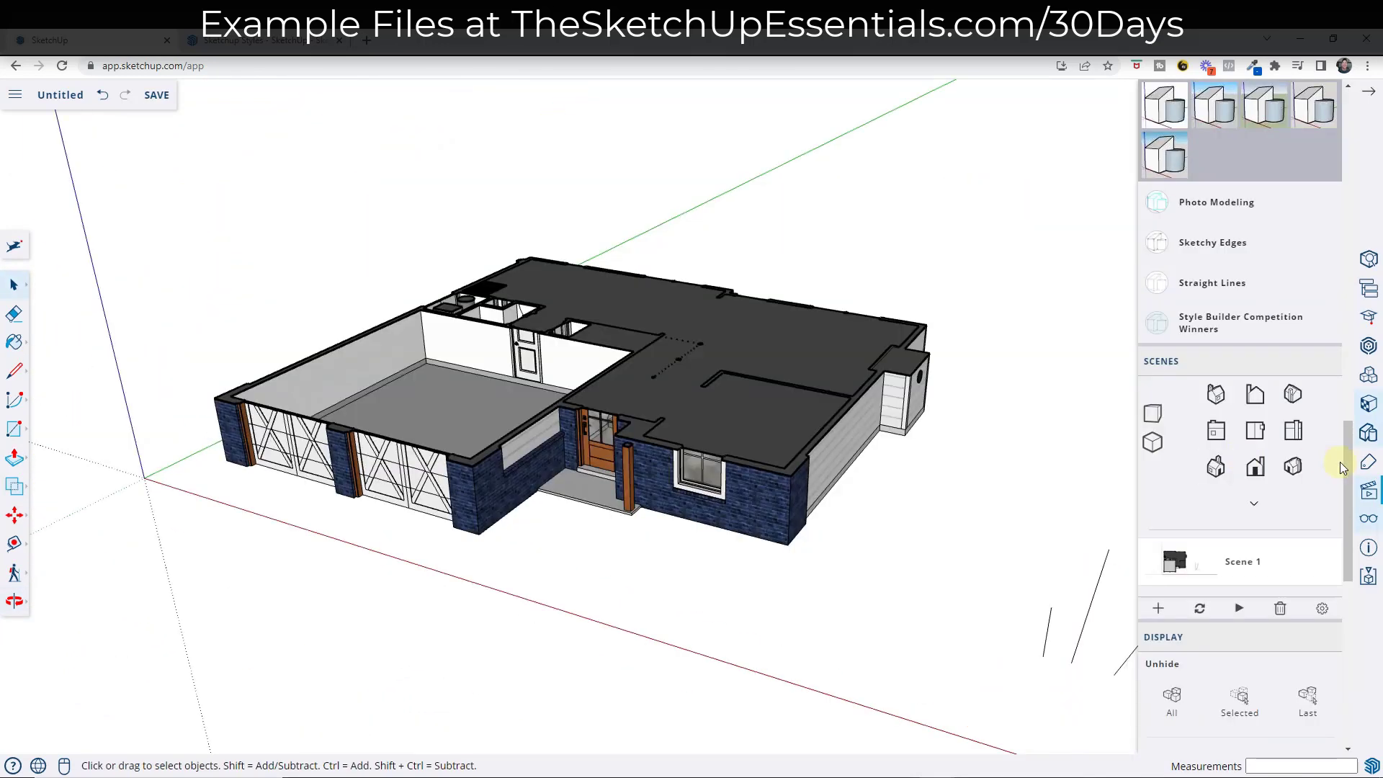
Step: Draw a rectangle about 34' 9" by 32' 8" on the ground beside the house and offset its outline slightly inward
{"action": "scroll", "coordinate": [238, 339], "scroll_direction": "down", "scroll_amount": 5}
{"action": "middle_click_drag", "start_coordinate": [682, 461], "coordinate": [706, 488]}
{"action": "key", "text": "r"}
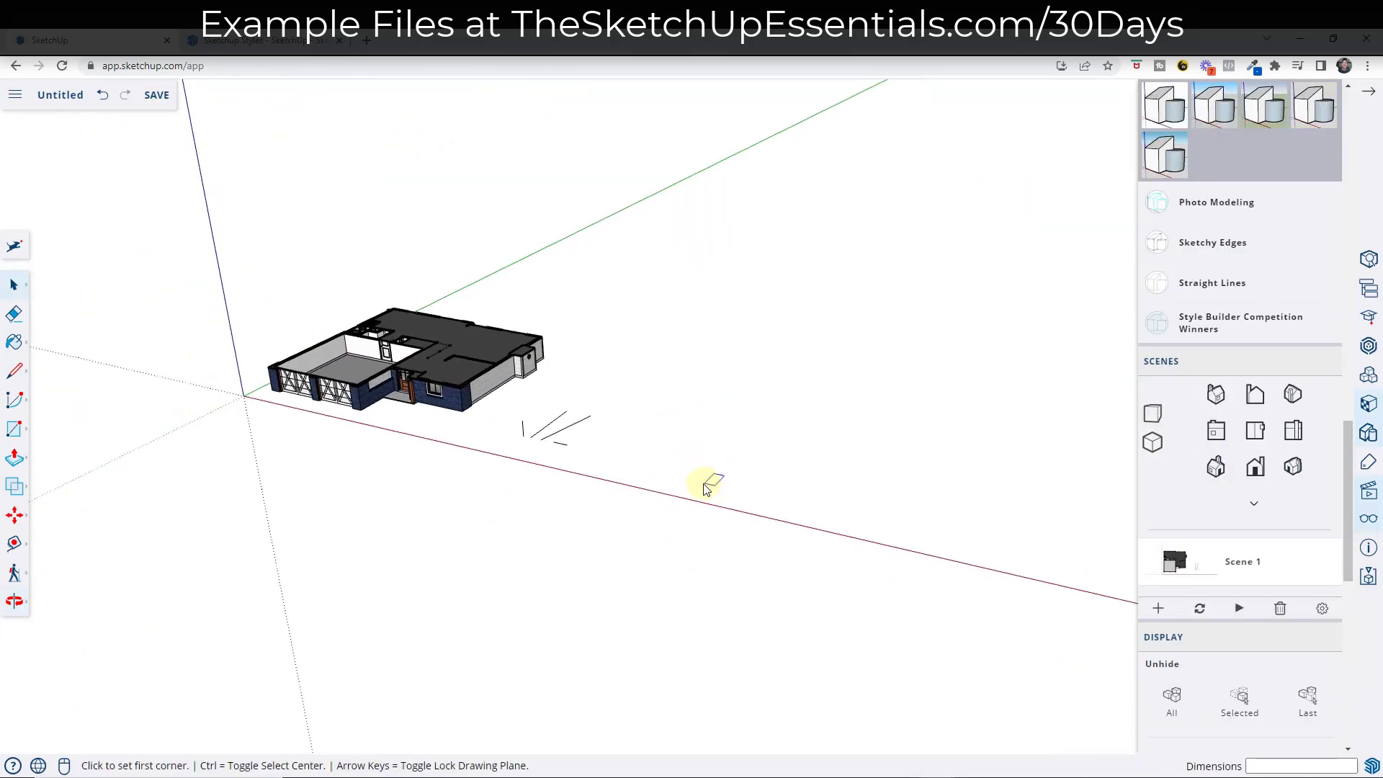
{"action": "left_click", "coordinate": [676, 479]}
{"action": "left_click", "coordinate": [924, 441]}
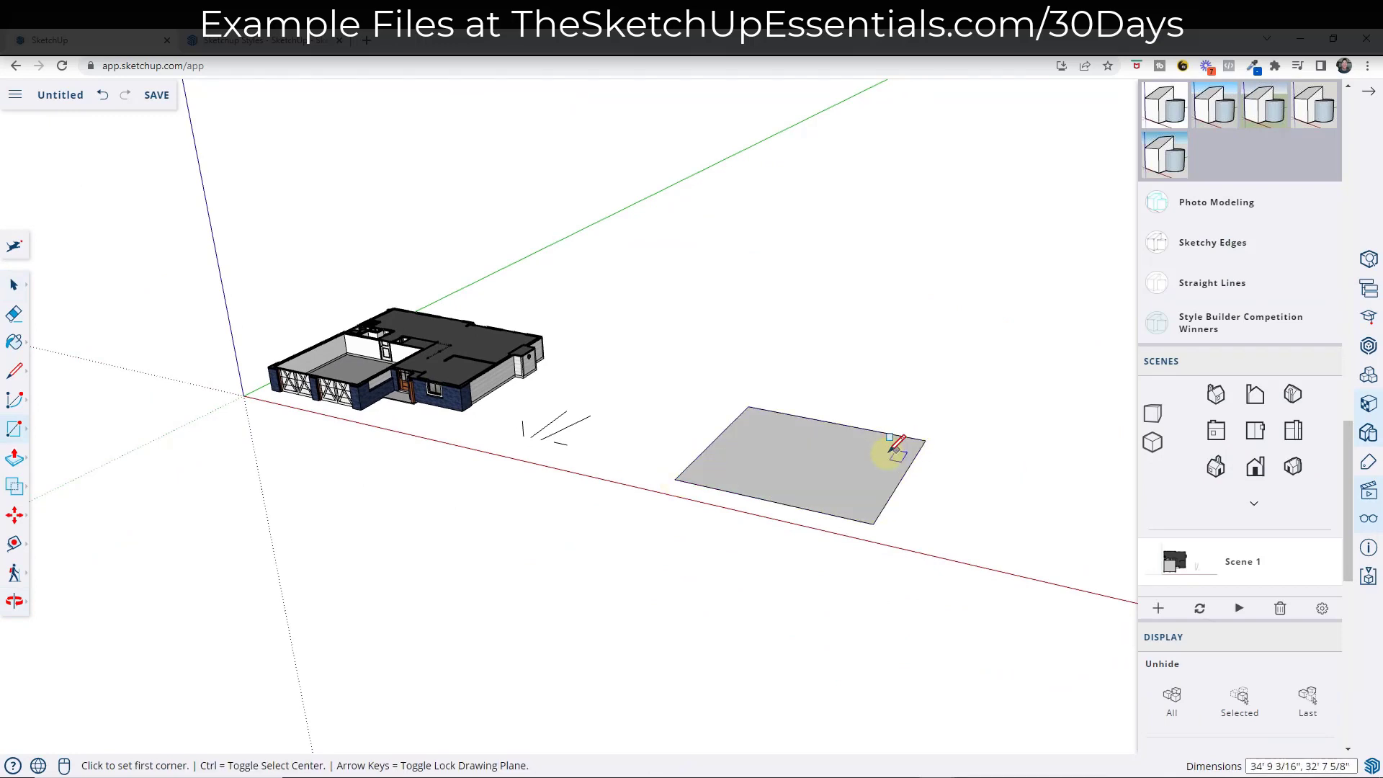
{"action": "key", "text": "space"}
{"action": "key", "text": "f"}
{"action": "key", "text": "p"}
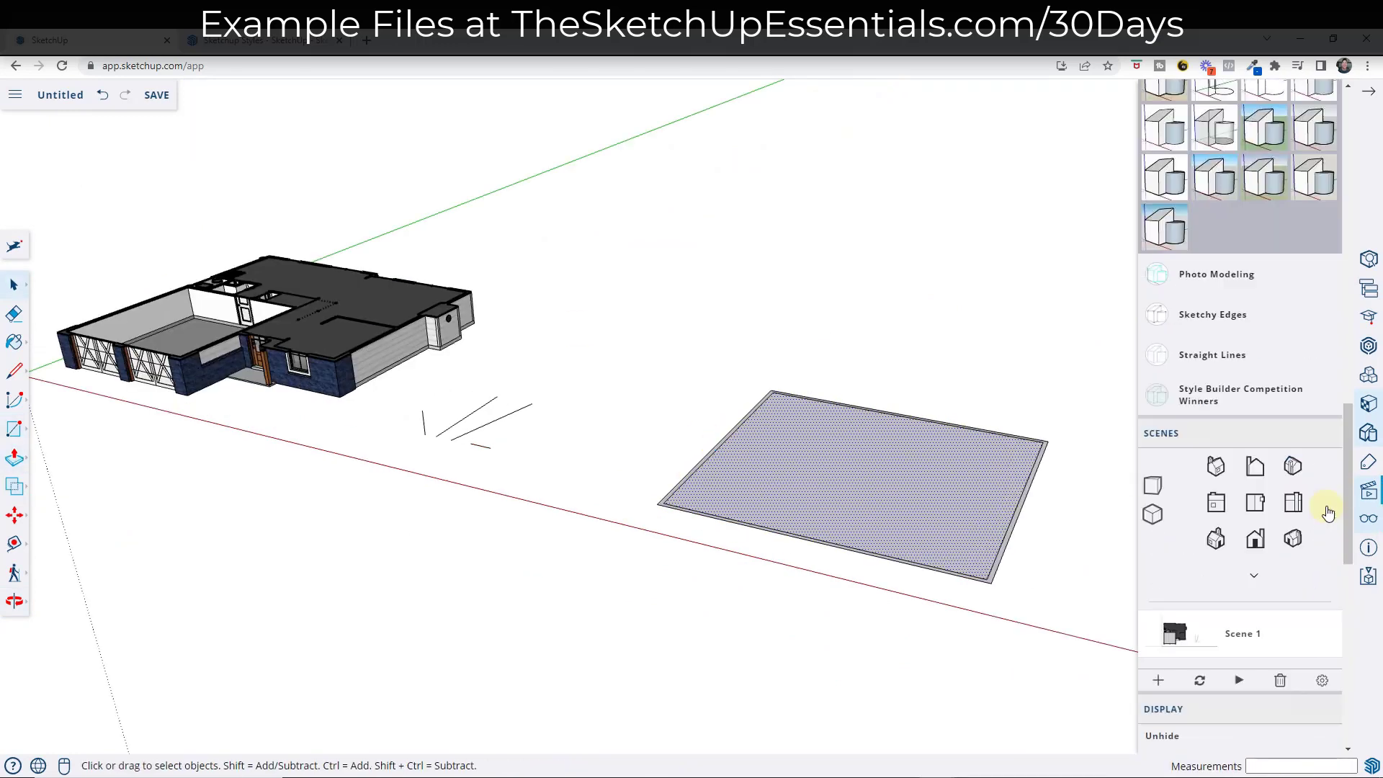
Step: Show the section planes and delete the one cutting through the house
{"action": "scroll", "coordinate": [1328, 508], "scroll_direction": "down", "scroll_amount": 4}
{"action": "left_click", "coordinate": [1324, 561]}
{"action": "left_click", "coordinate": [680, 315]}
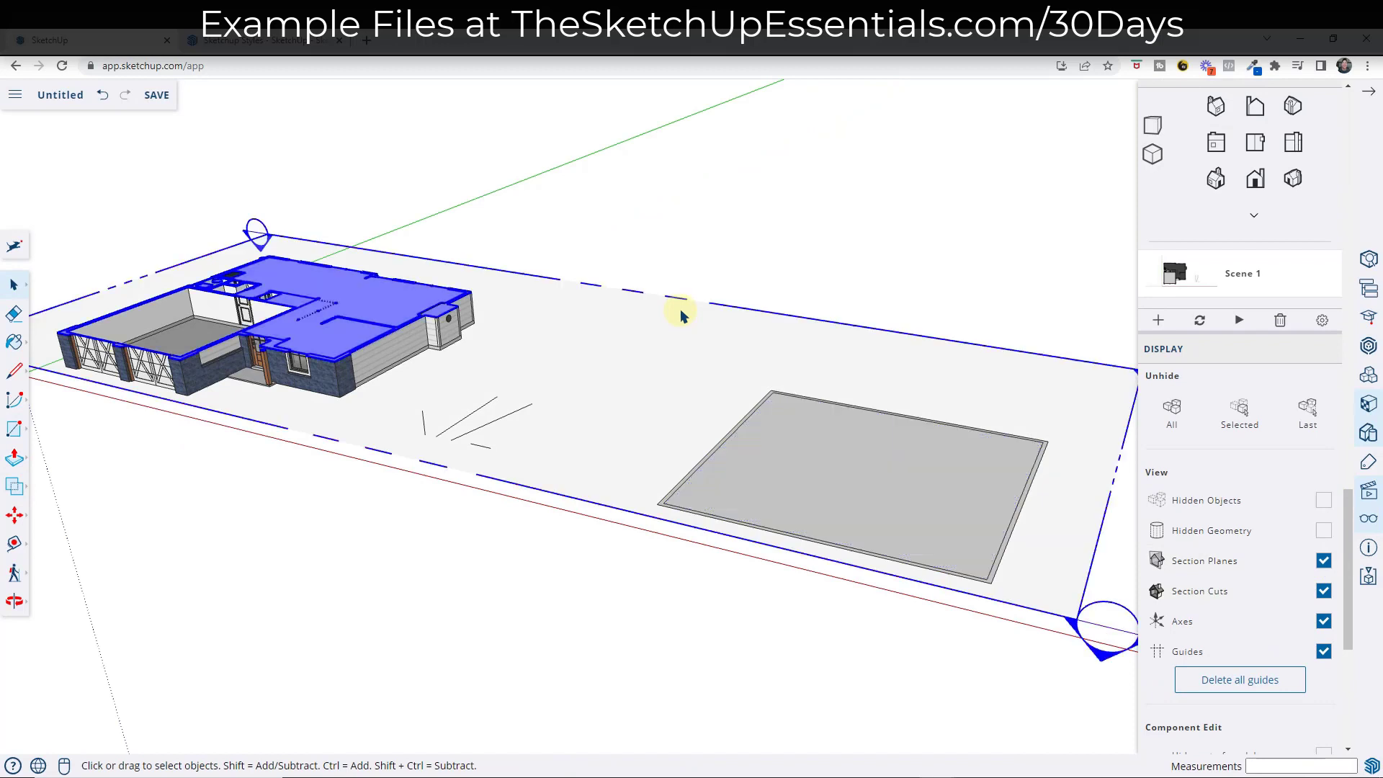
{"action": "key", "text": "Delete"}
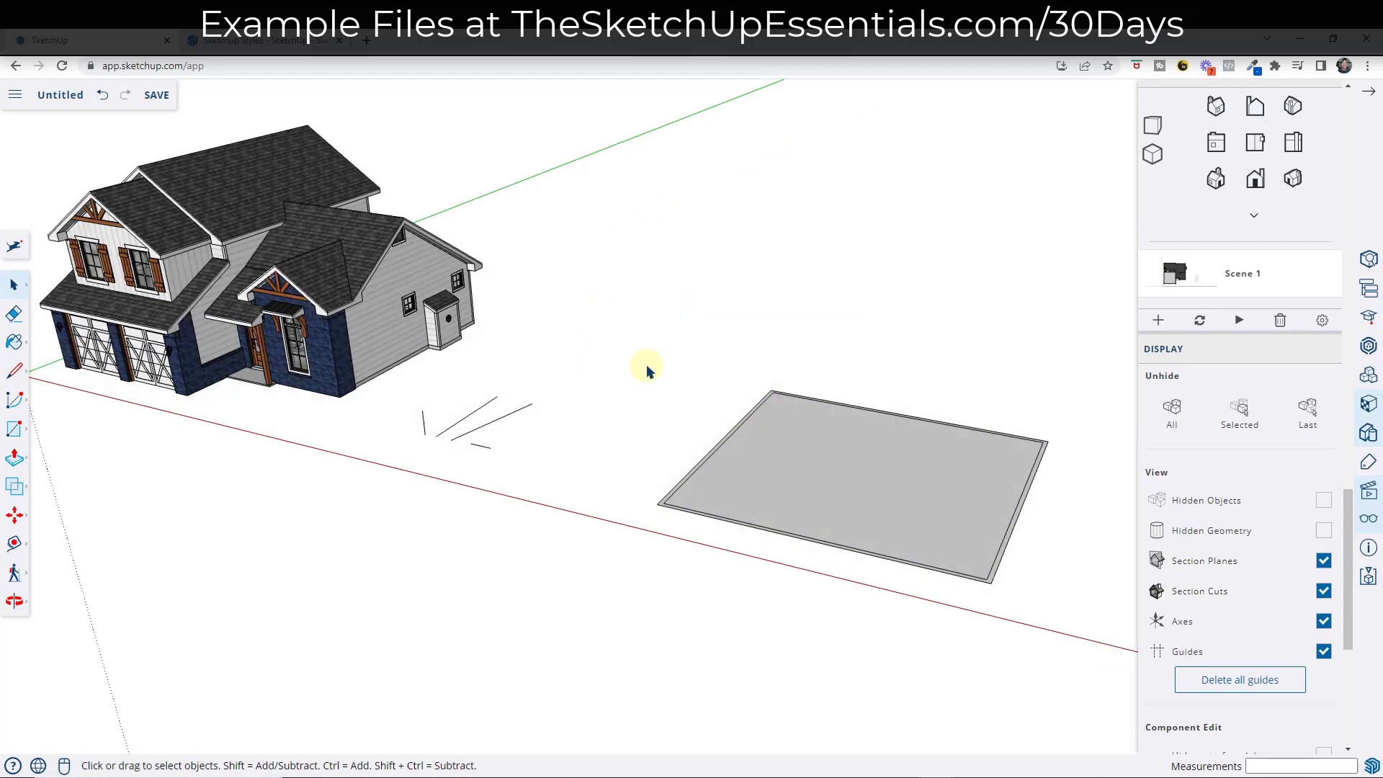
Step: Extrude the narrow border around the rectangle upward with Push/Pull to form walls
{"action": "key", "text": "p"}
{"action": "left_click", "coordinate": [717, 454]}
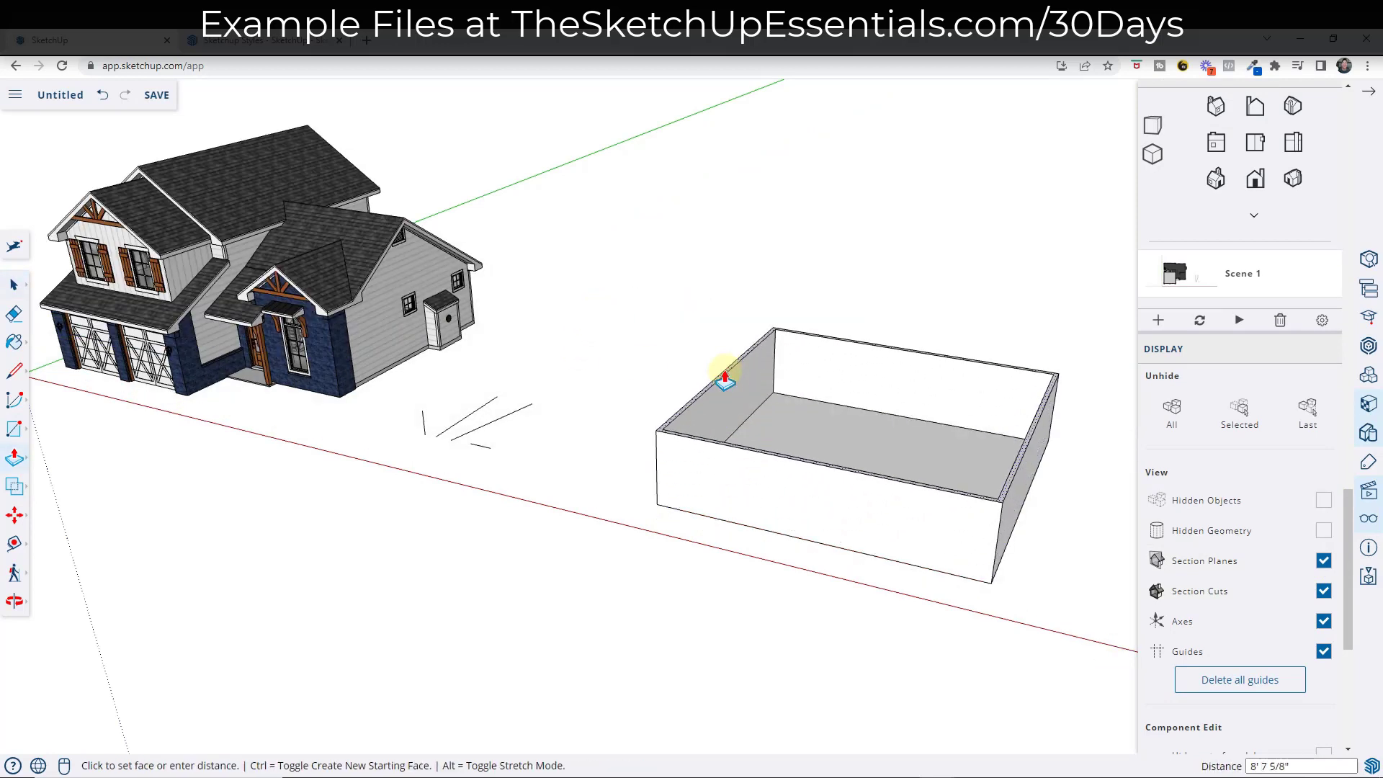
{"action": "left_click", "coordinate": [728, 358]}
{"action": "key", "text": "space"}
Step: Copy the far end wall's geometry about 16' 11" inward to form a partition between the two long walls
{"action": "middle_click_drag", "start_coordinate": [728, 358], "coordinate": [1089, 662]}
{"action": "scroll", "coordinate": [1065, 311], "scroll_direction": "up", "scroll_amount": 4}
{"action": "key", "text": "m"}
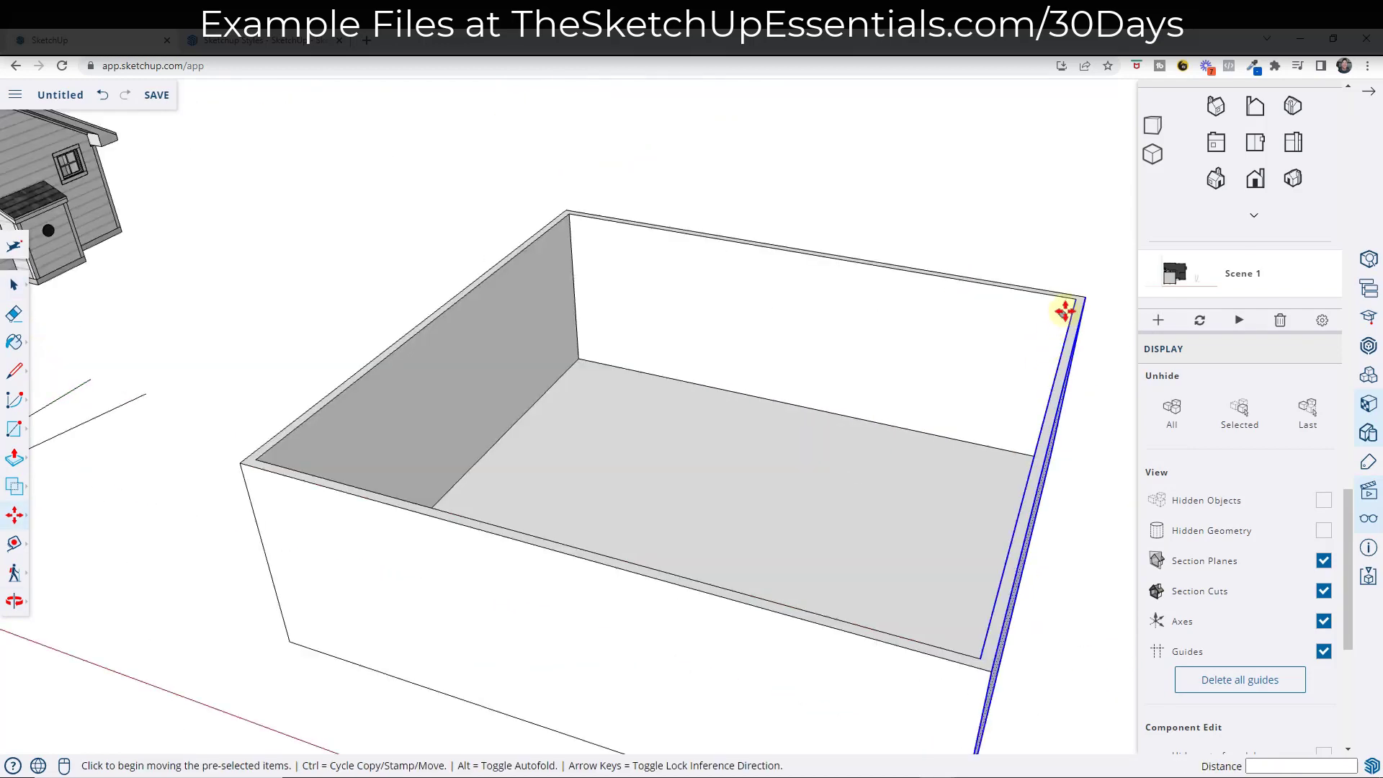
{"action": "left_click", "coordinate": [1073, 303]}
{"action": "key", "text": "ctrl"}
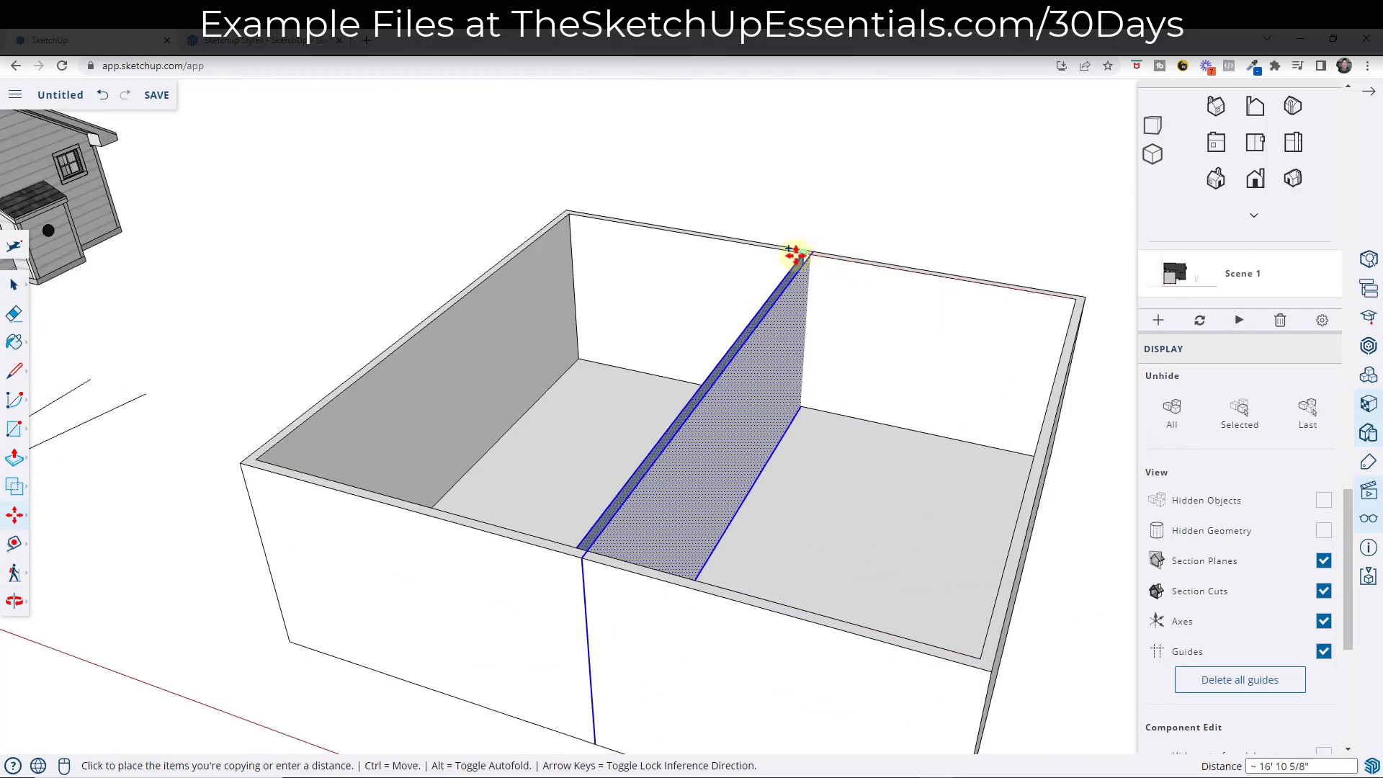
{"action": "left_click", "coordinate": [798, 254]}
{"action": "key", "text": "space"}
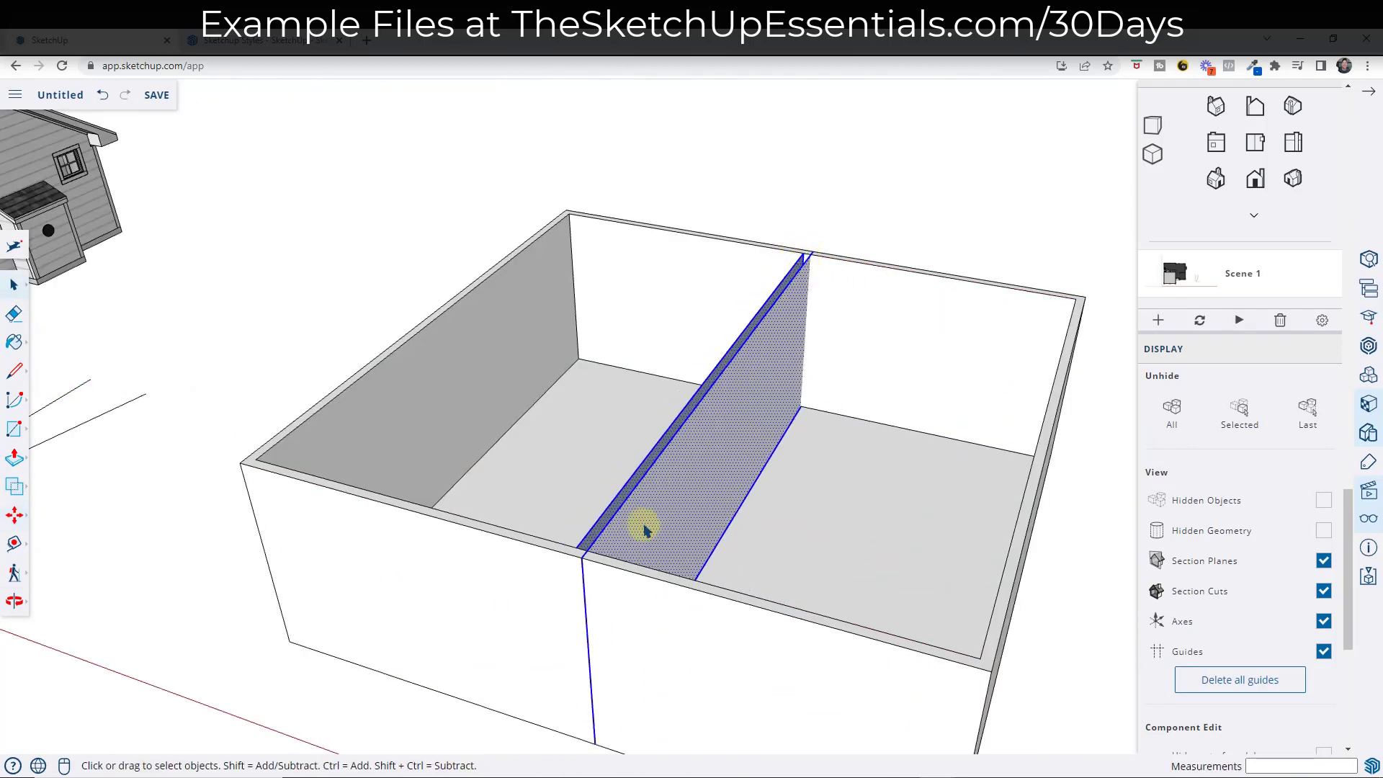
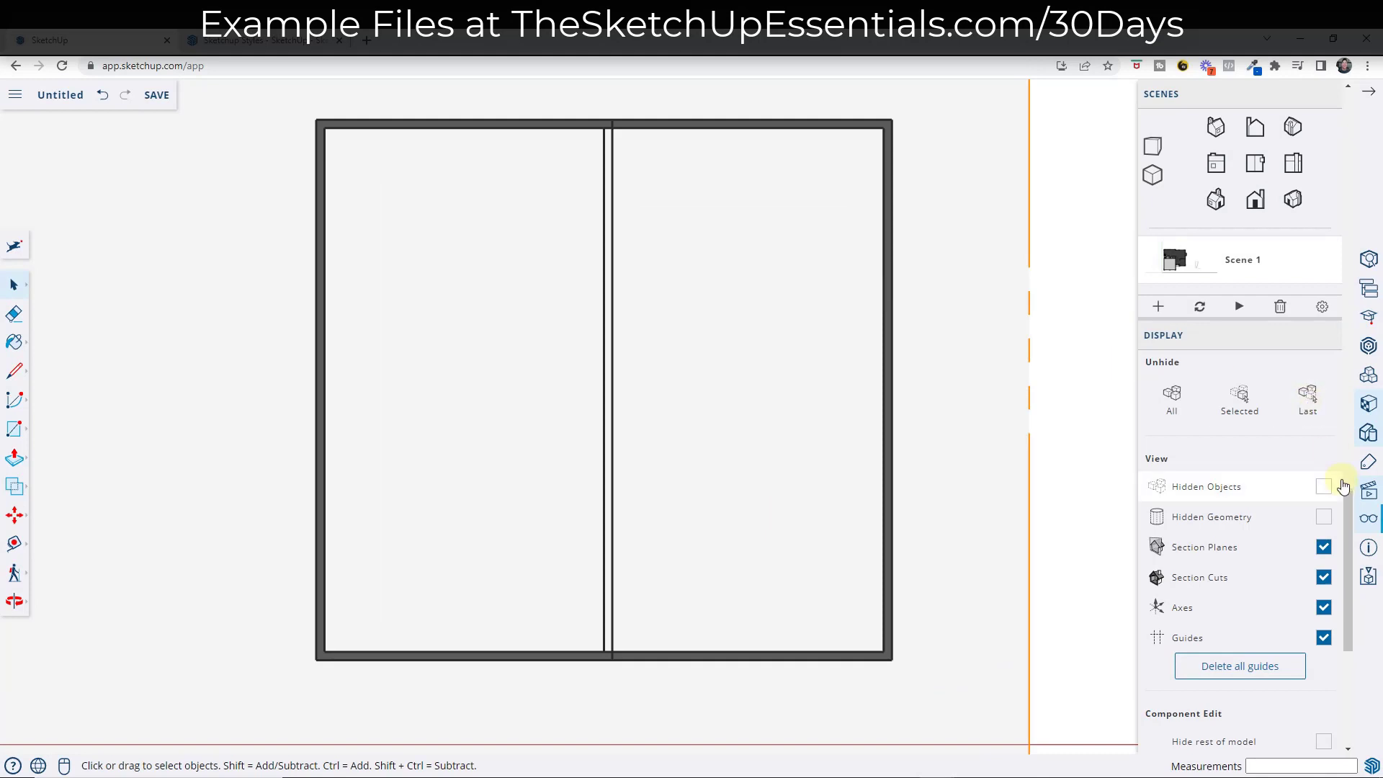
Step: Open the Shaded with textures style for editing, discarding the unsaved display changes, and go to its Modeling Settings
{"action": "left_click", "coordinate": [1368, 432]}
{"action": "left_click", "coordinate": [1214, 170]}
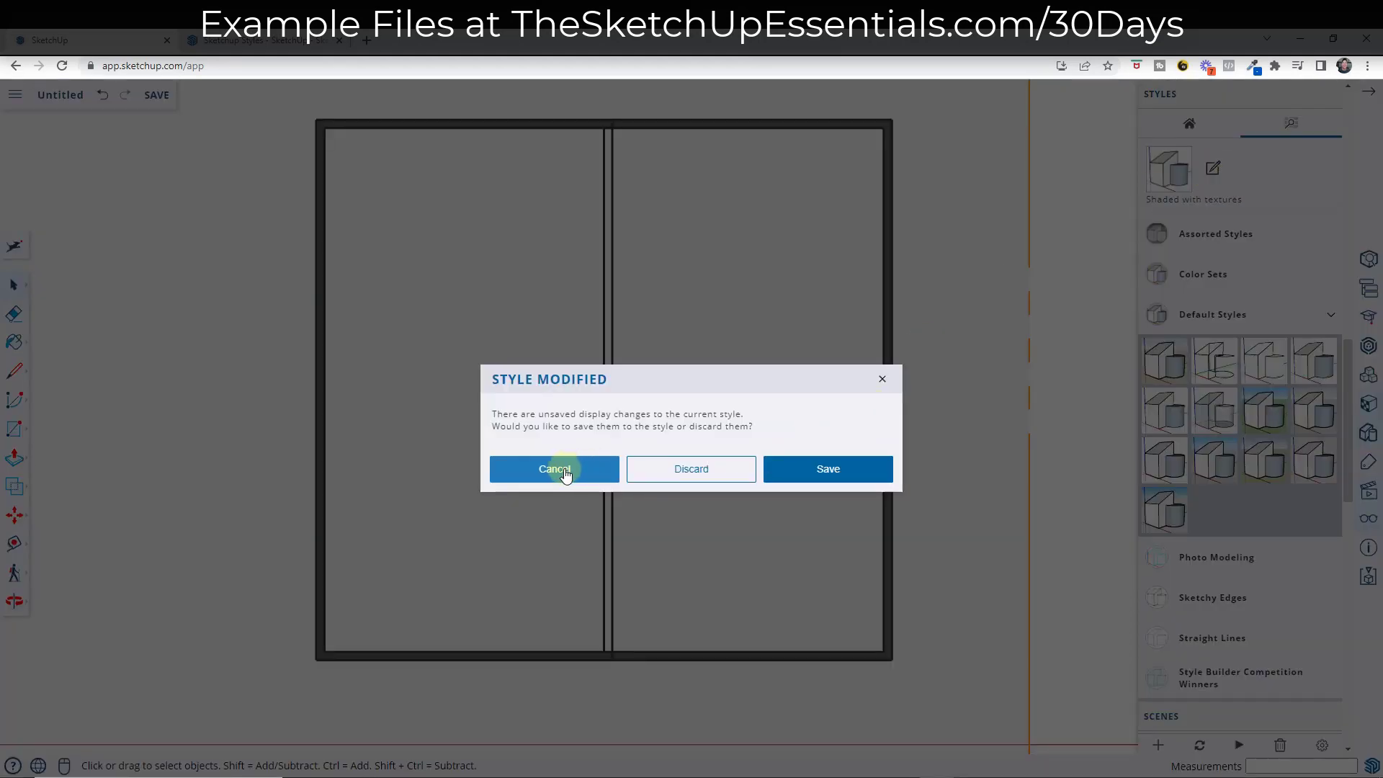
{"action": "left_click", "coordinate": [703, 472]}
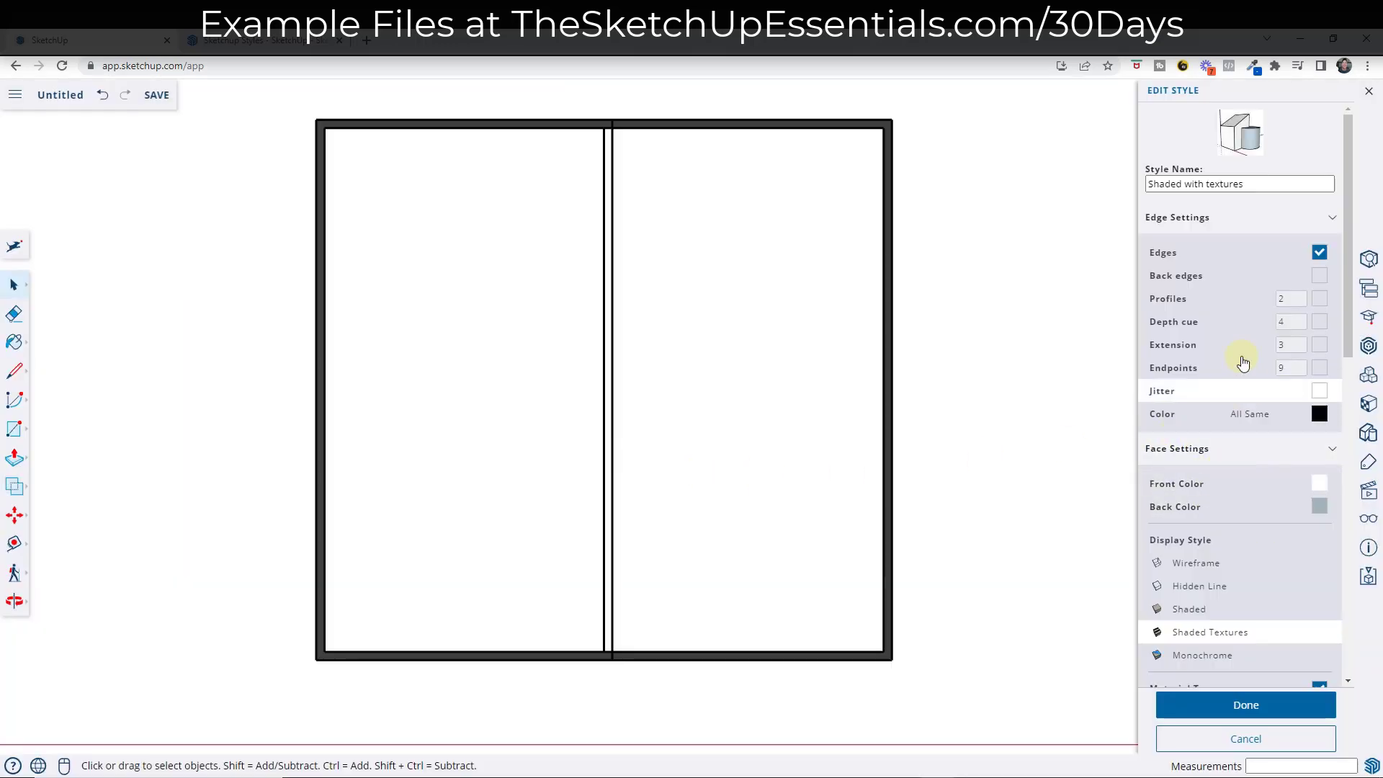
{"action": "scroll", "coordinate": [1266, 446], "scroll_direction": "down", "scroll_amount": 2}
{"action": "scroll", "coordinate": [1269, 455], "scroll_direction": "down", "scroll_amount": 8}
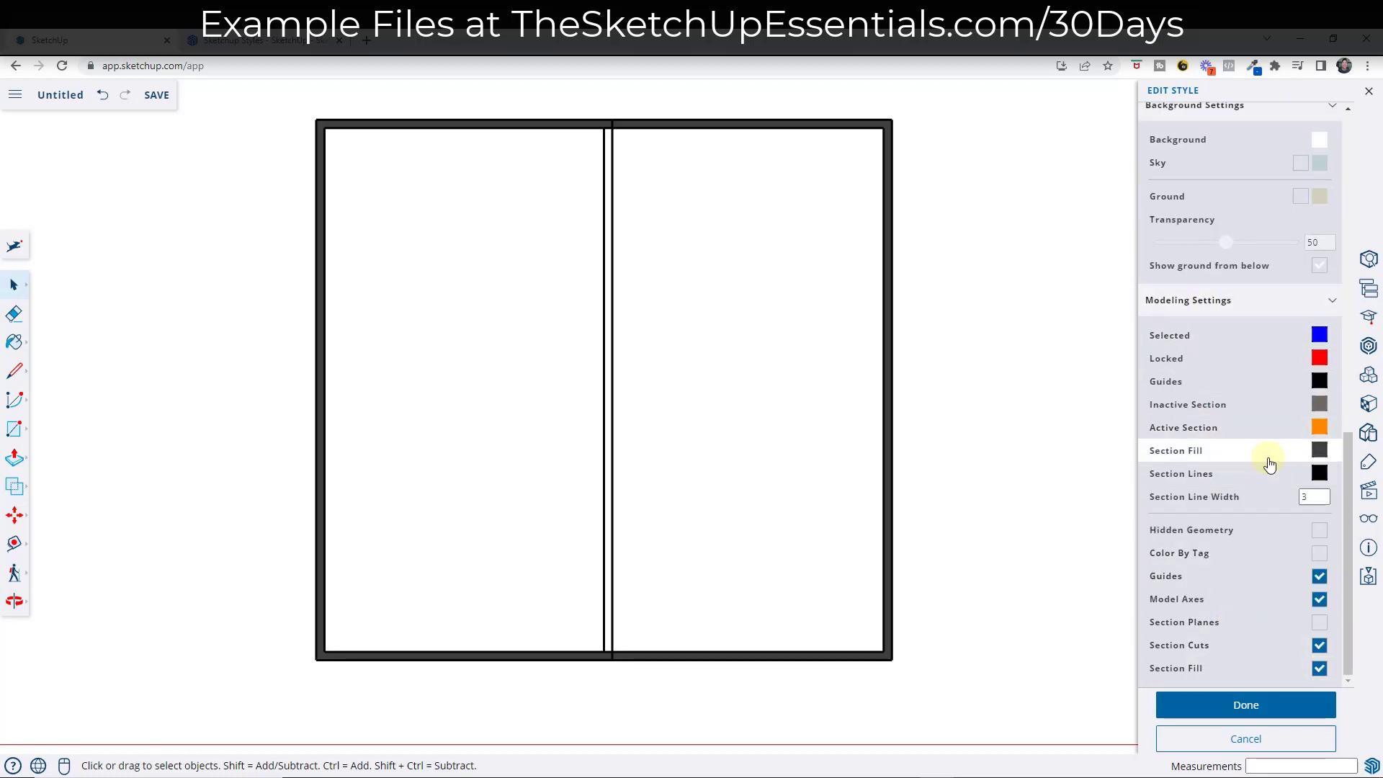
Step: Set the style's section fill color to black (#000000) and inspect the cut walls up close
{"action": "left_click", "coordinate": [1319, 451]}
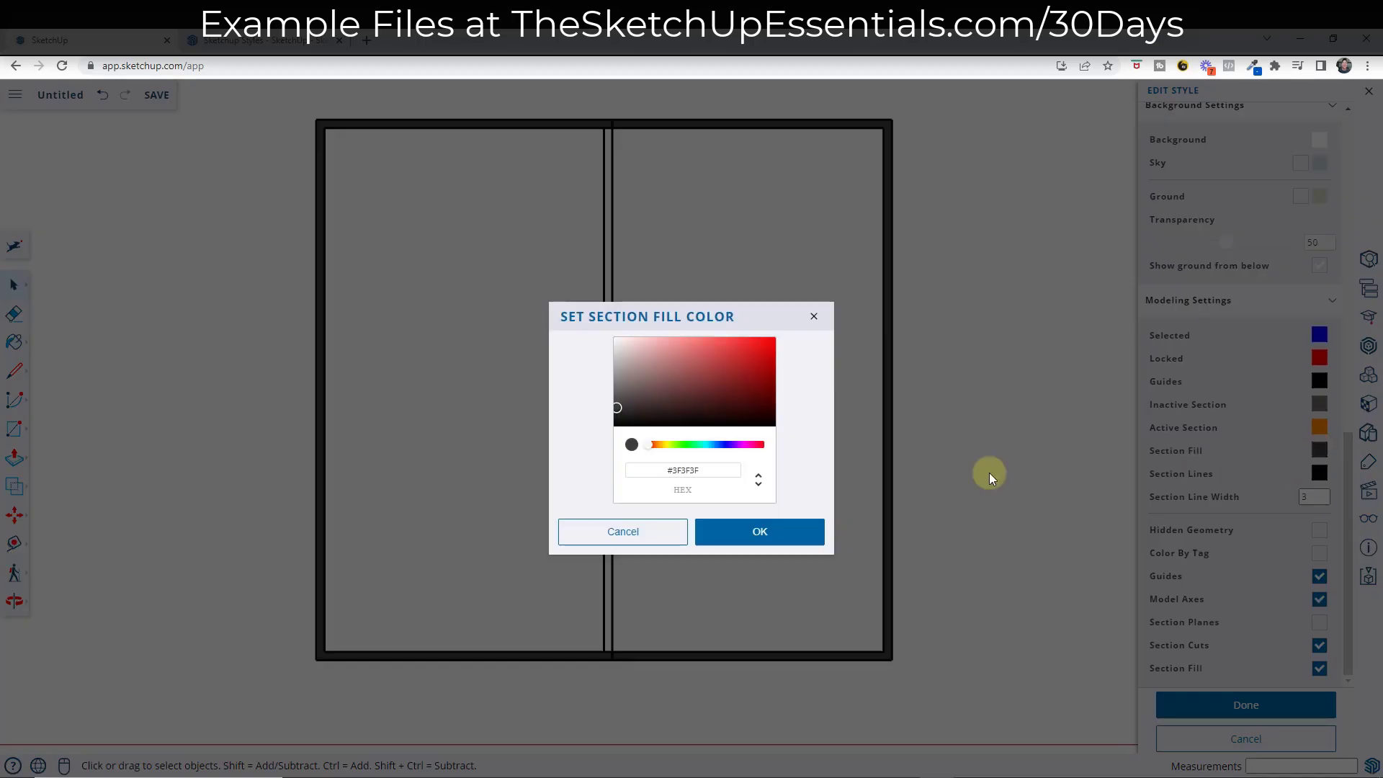
{"action": "left_click", "coordinate": [754, 536]}
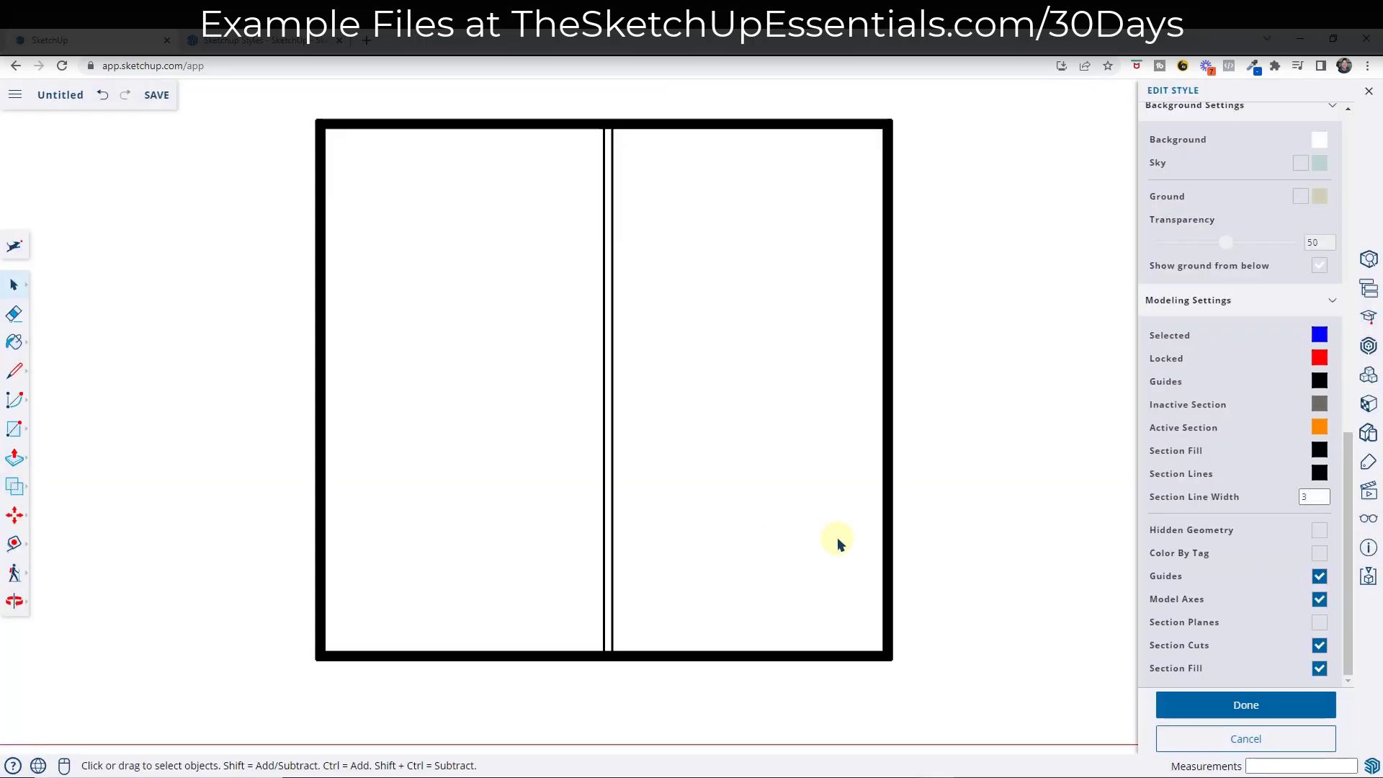
{"action": "scroll", "coordinate": [893, 443], "scroll_direction": "up", "scroll_amount": 6}
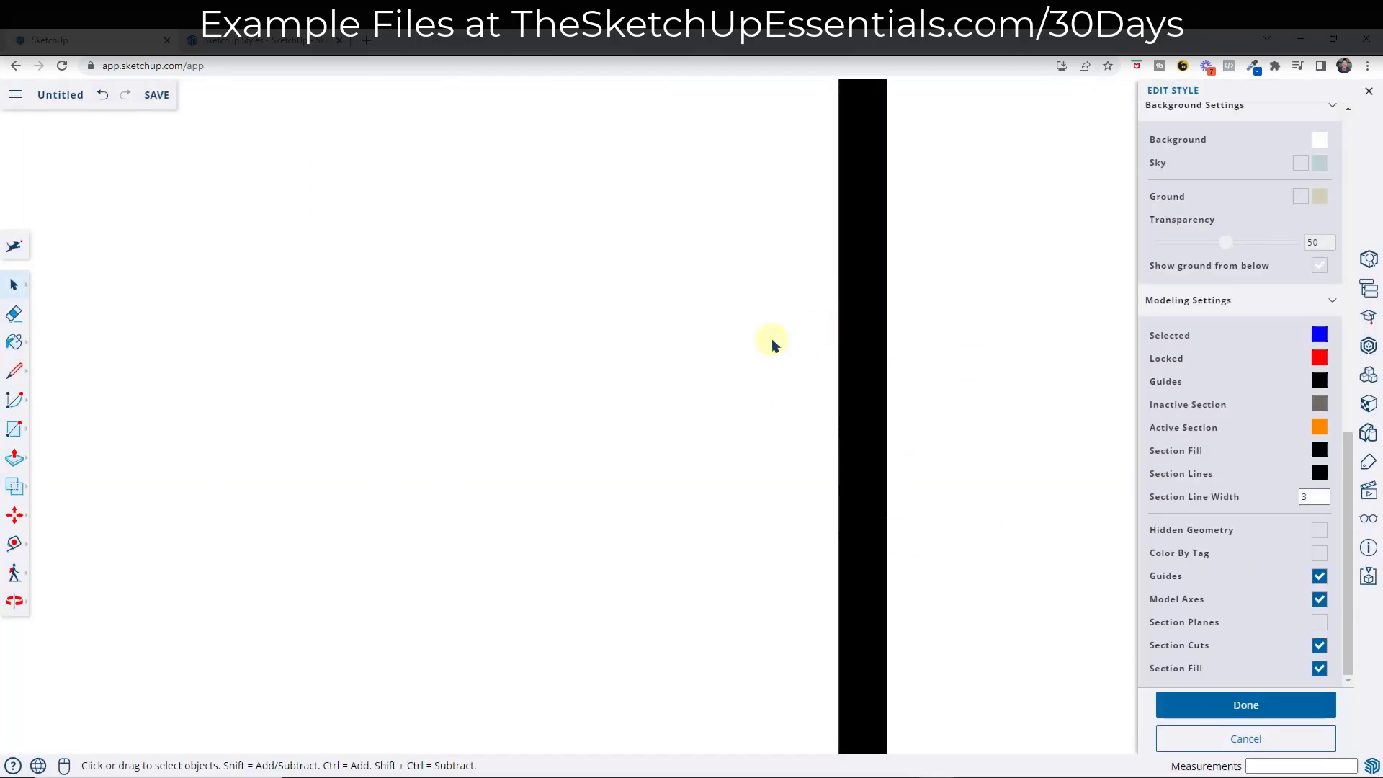
{"action": "scroll", "coordinate": [928, 389], "scroll_direction": "down", "scroll_amount": 8}
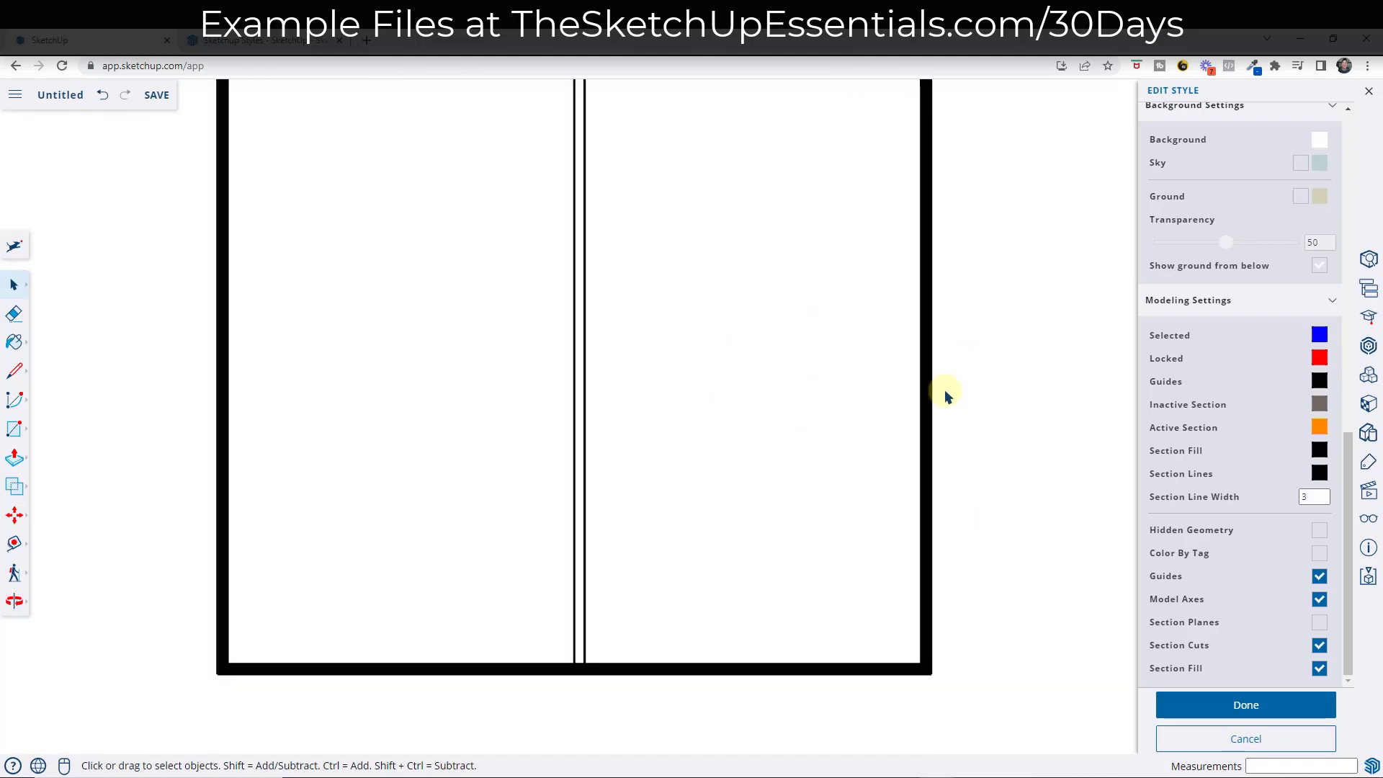
{"action": "scroll", "coordinate": [864, 216], "scroll_direction": "up", "scroll_amount": 3}
{"action": "scroll", "coordinate": [905, 214], "scroll_direction": "down", "scroll_amount": 3}
{"action": "scroll", "coordinate": [931, 254], "scroll_direction": "up", "scroll_amount": 1}
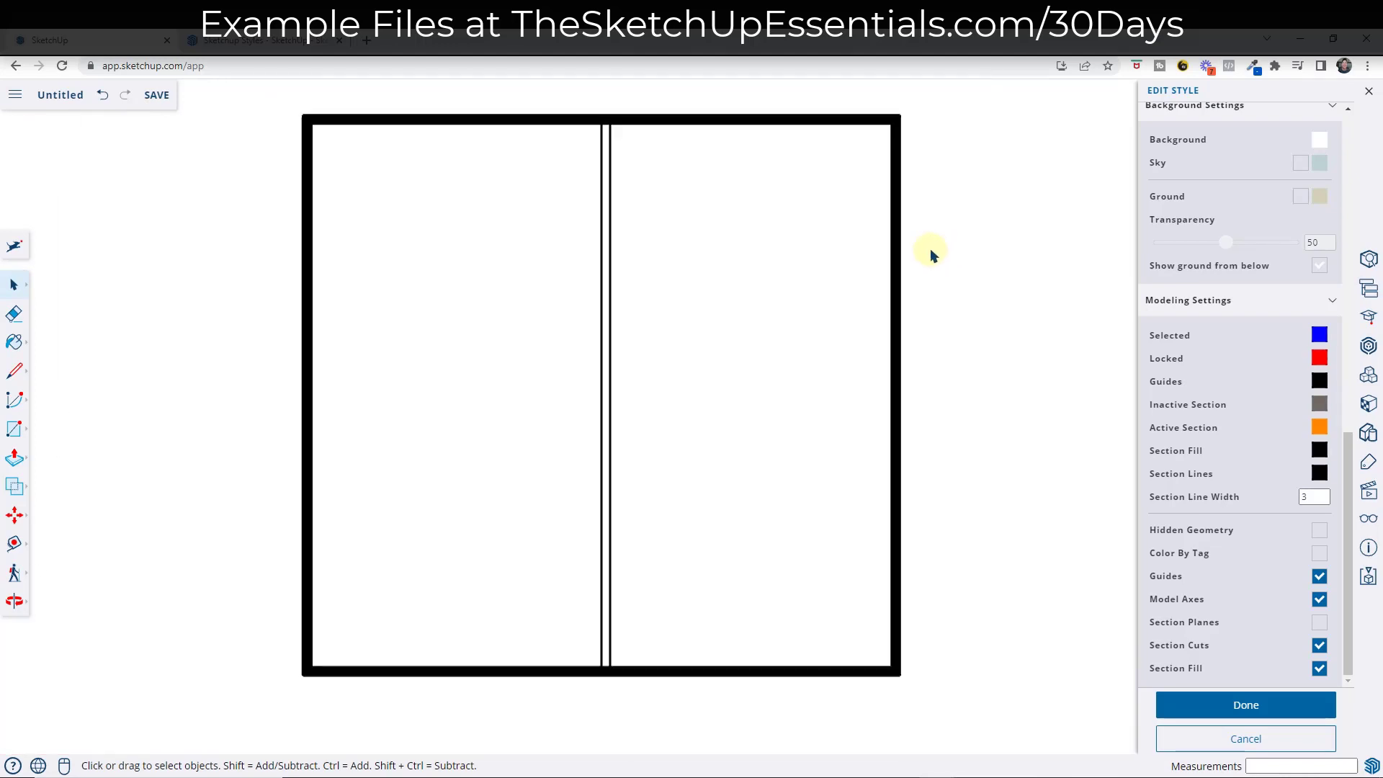
Step: Set the style's section fill color to white and inspect the outlined walls in the section cut
{"action": "left_click", "coordinate": [1320, 451]}
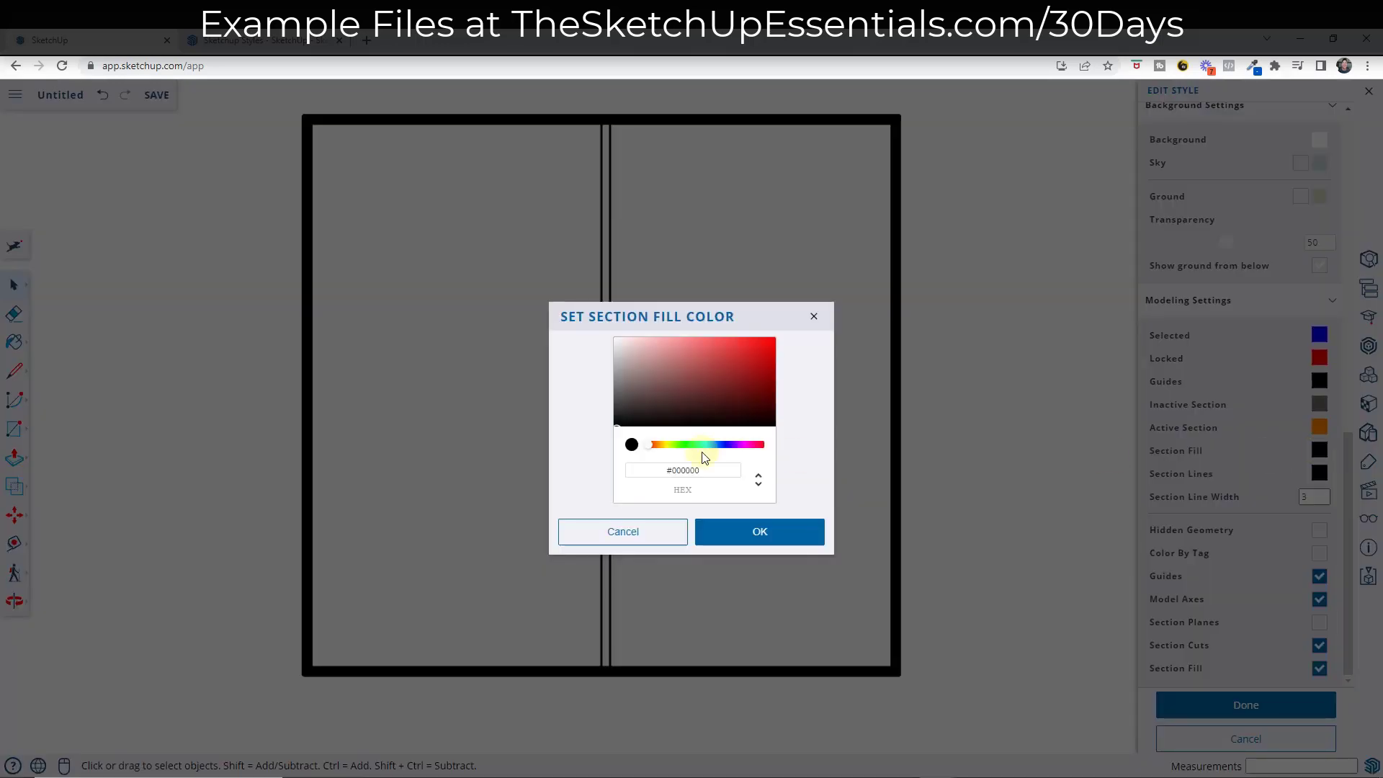
{"action": "left_click", "coordinate": [640, 358]}
{"action": "left_click", "coordinate": [758, 531]}
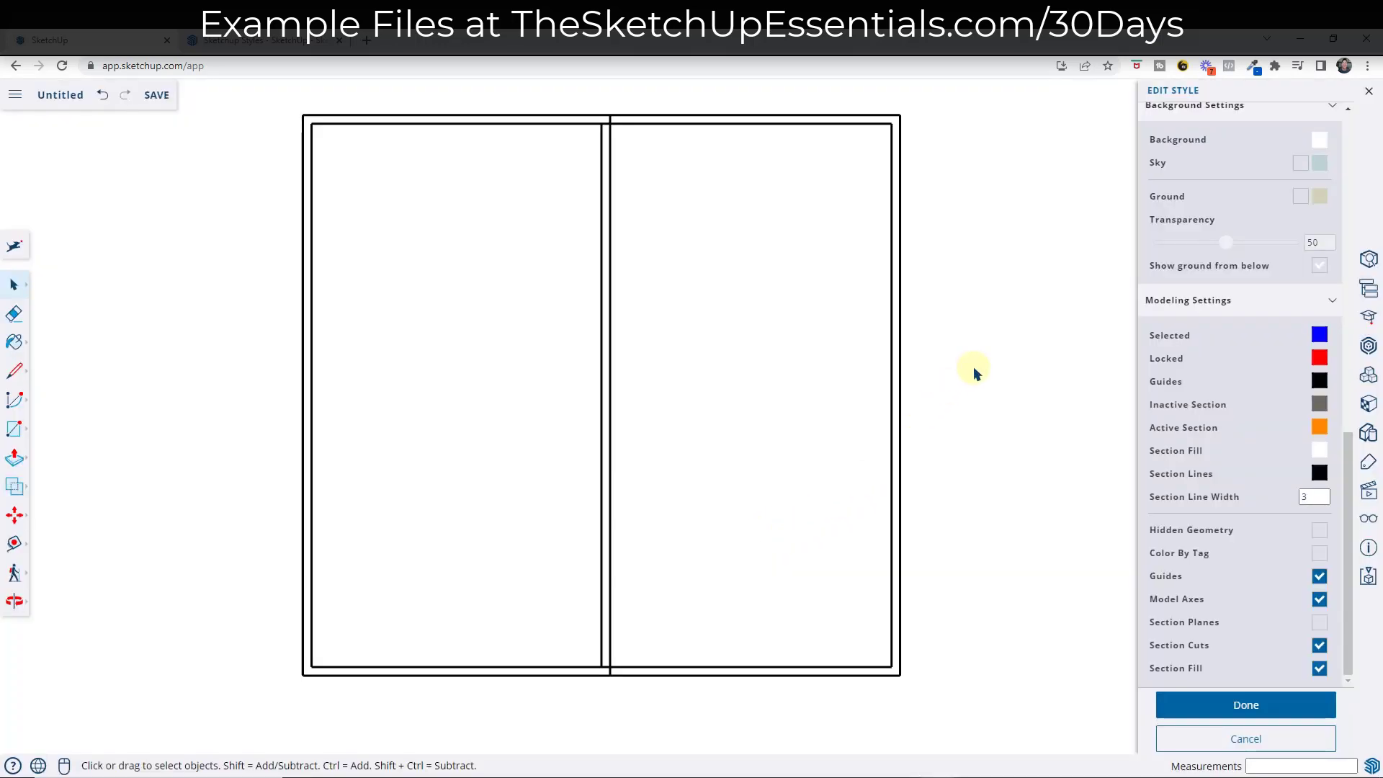
{"action": "scroll", "coordinate": [972, 363], "scroll_direction": "up", "scroll_amount": 5}
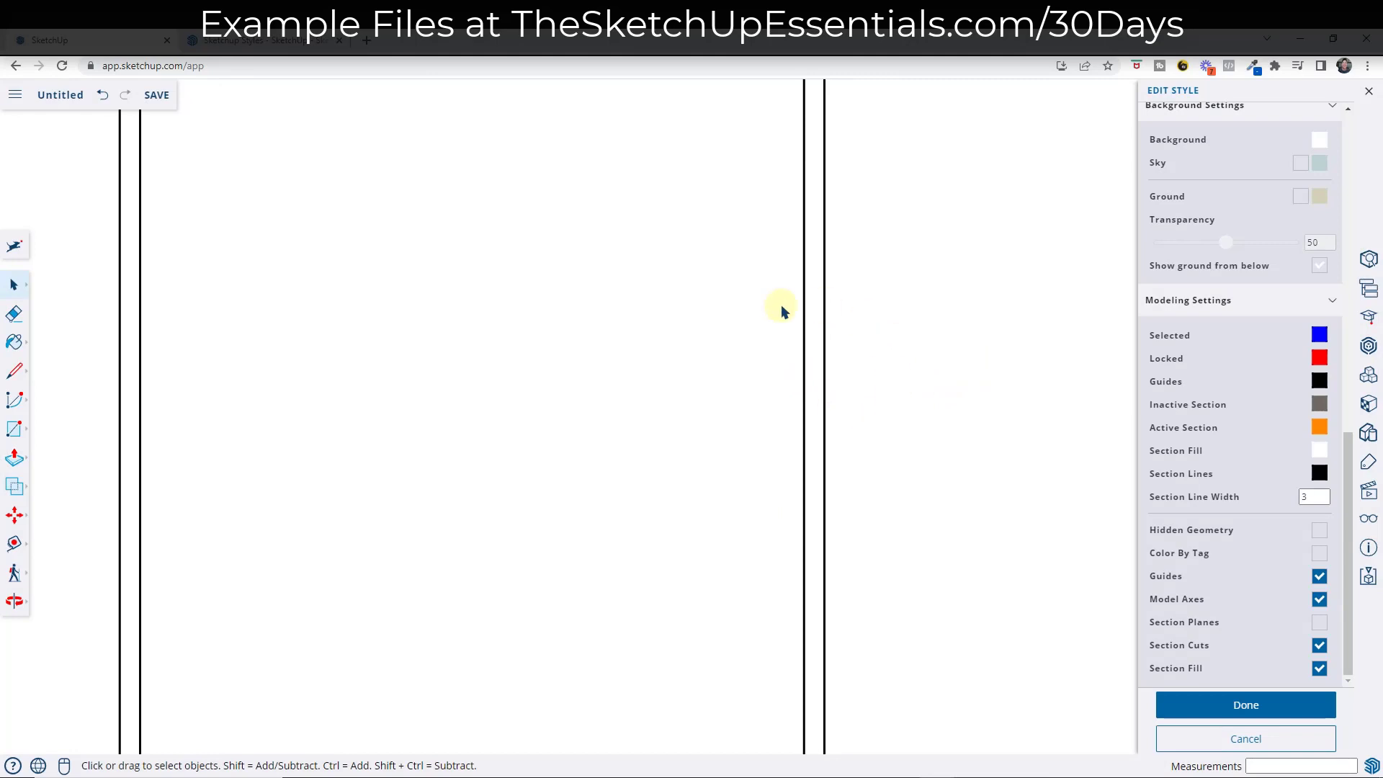
{"action": "scroll", "coordinate": [811, 366], "scroll_direction": "down", "scroll_amount": 5}
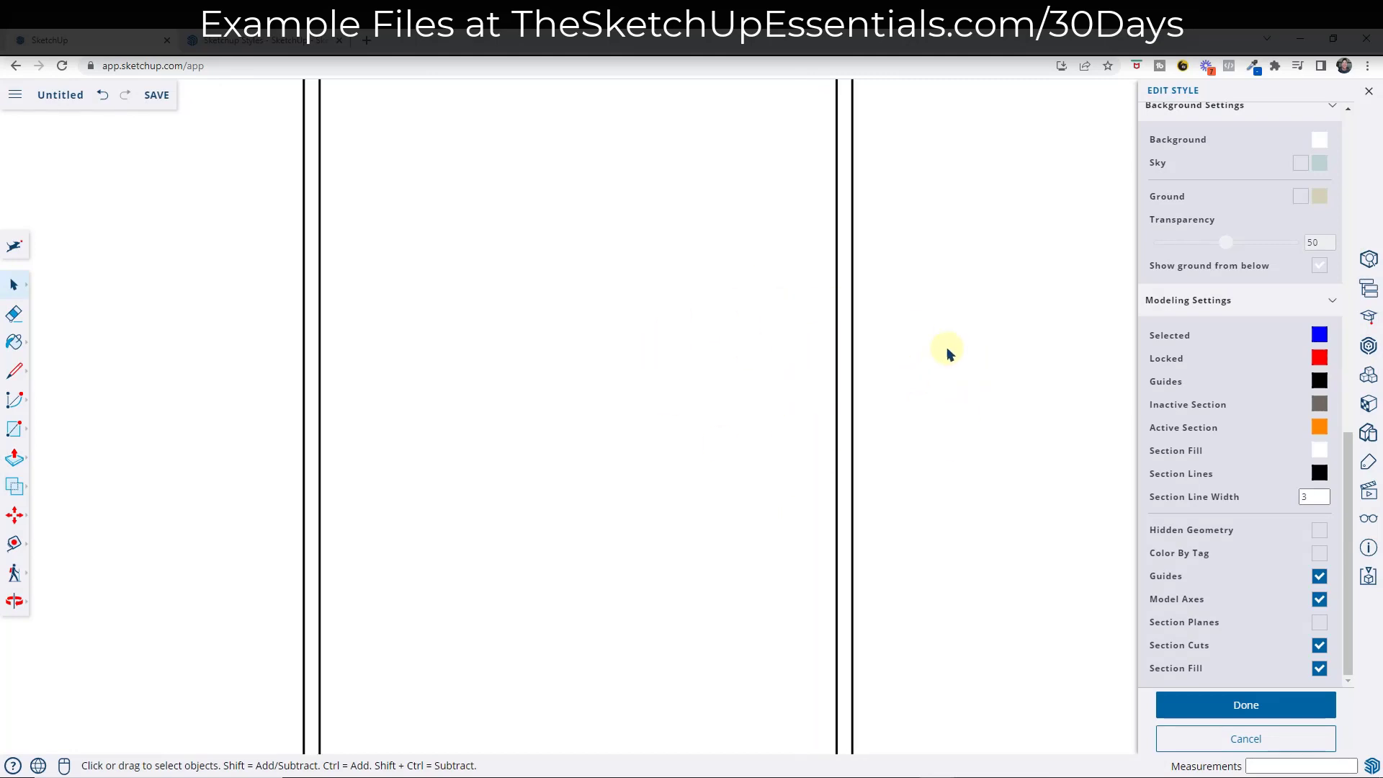
{"action": "scroll", "coordinate": [728, 401], "scroll_direction": "up", "scroll_amount": 3}
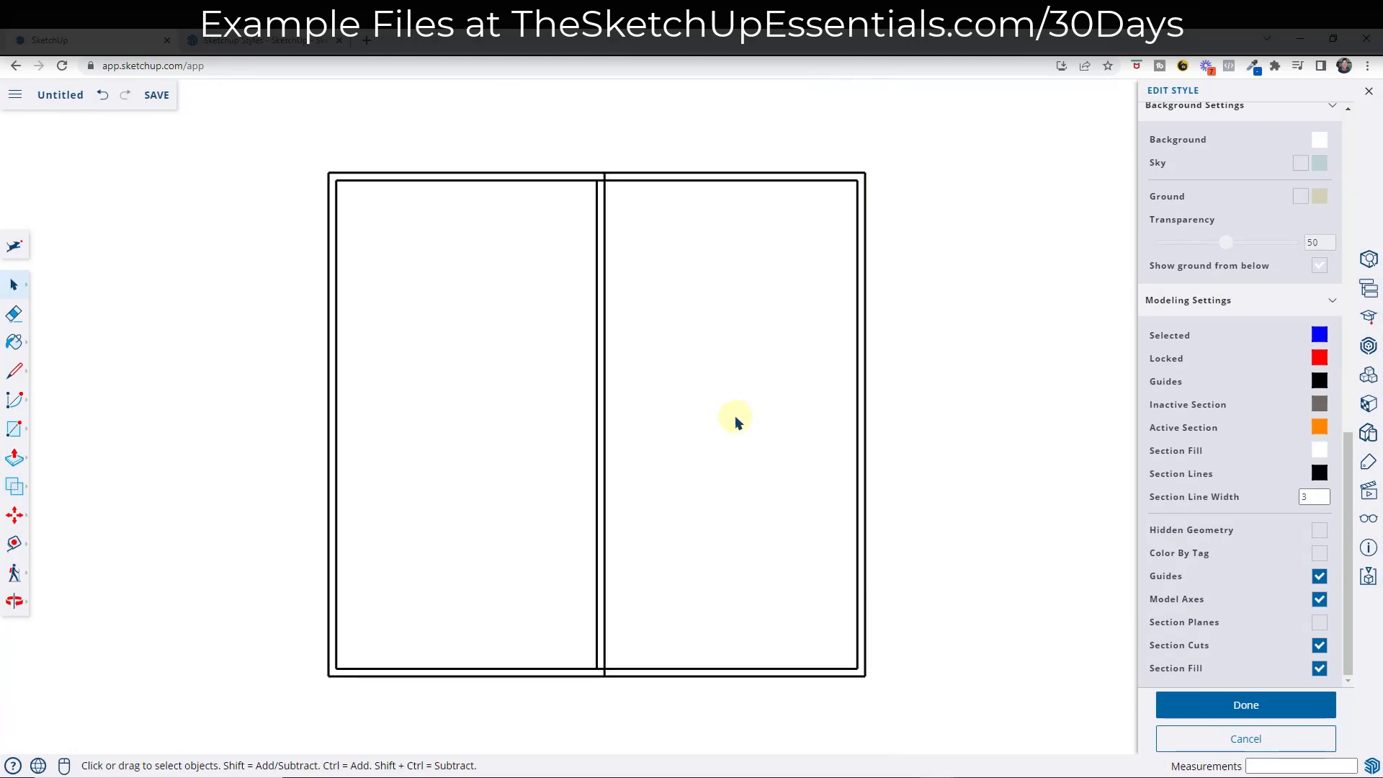
{"action": "scroll", "coordinate": [597, 346], "scroll_direction": "down", "scroll_amount": 2}
{"action": "scroll", "coordinate": [589, 353], "scroll_direction": "up", "scroll_amount": 1}
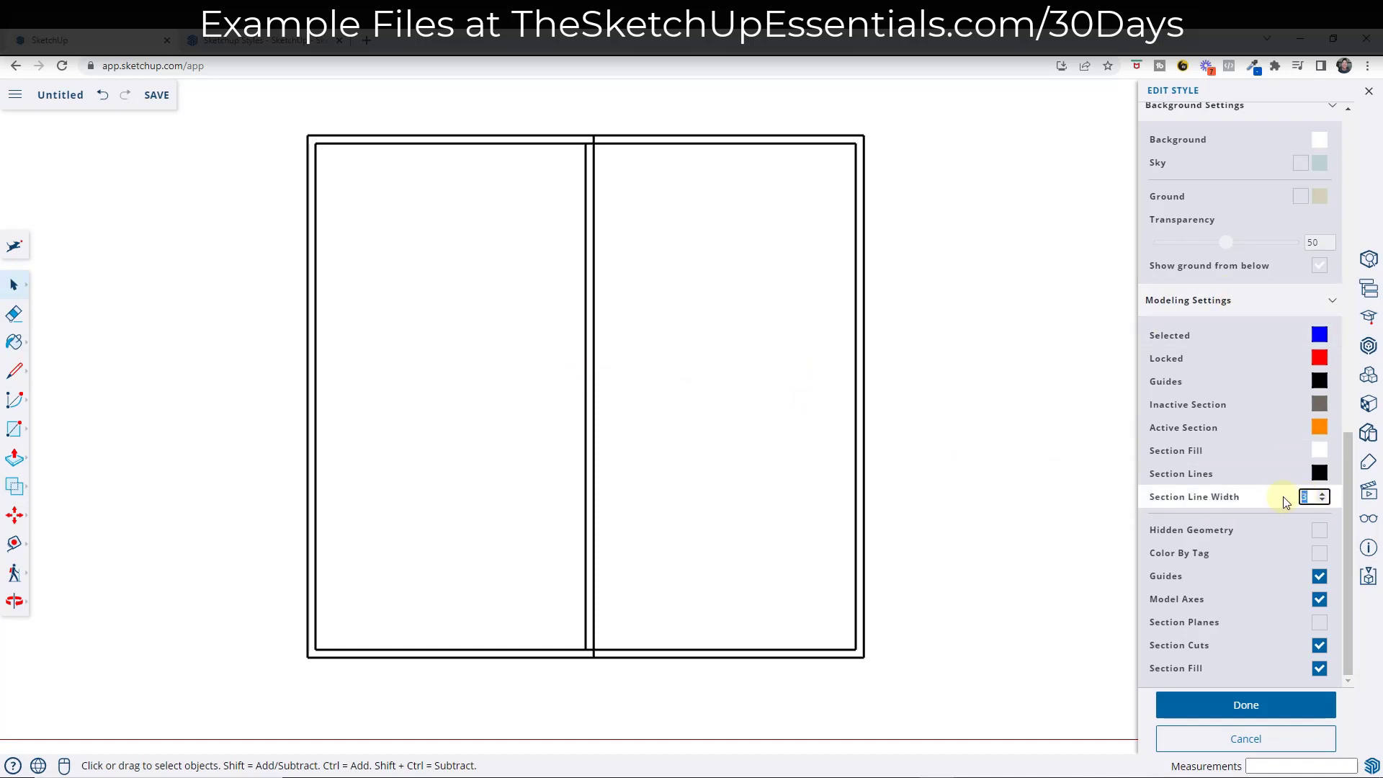
Step: Try a heavier section line width for the cut walls and settle on a width of 4
{"action": "key", "text": "Return"}
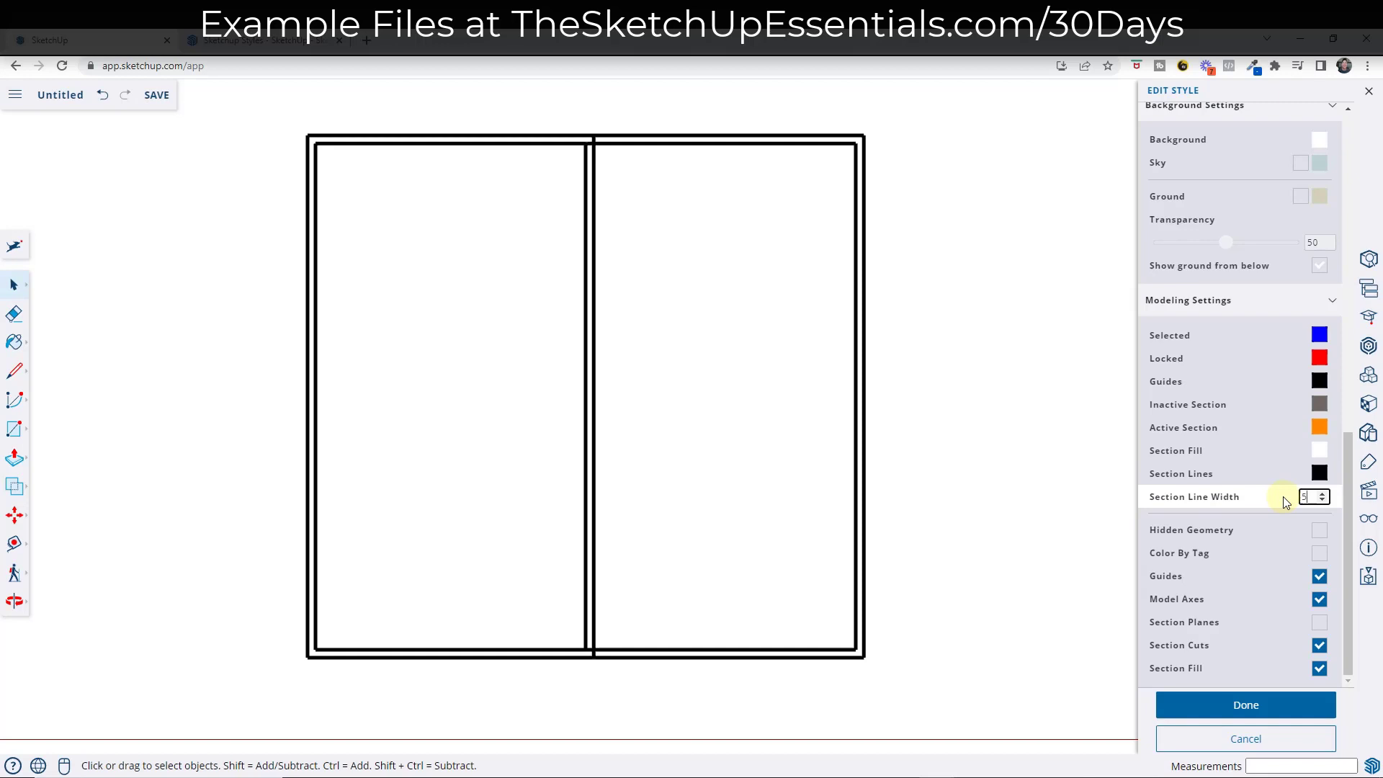
{"action": "key", "text": "Return"}
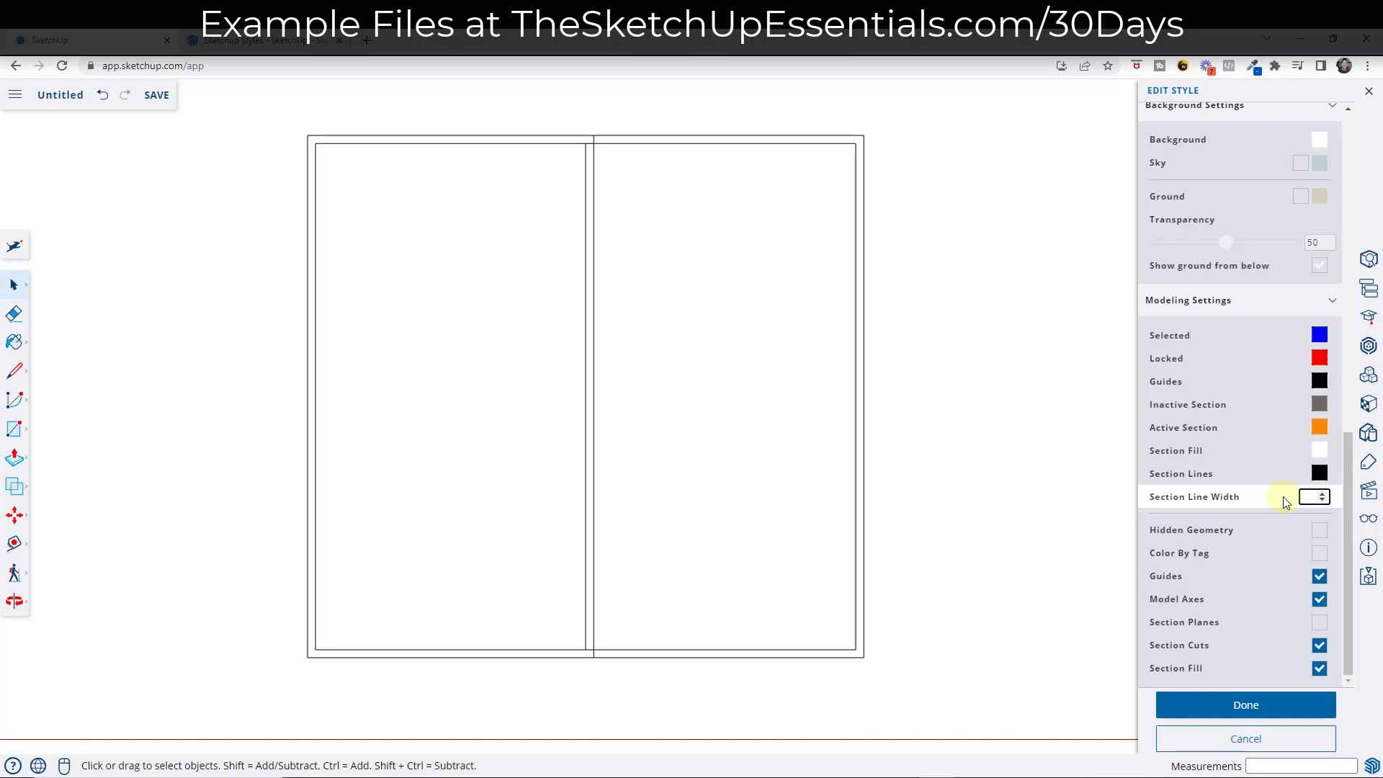
{"action": "key", "text": "Return"}
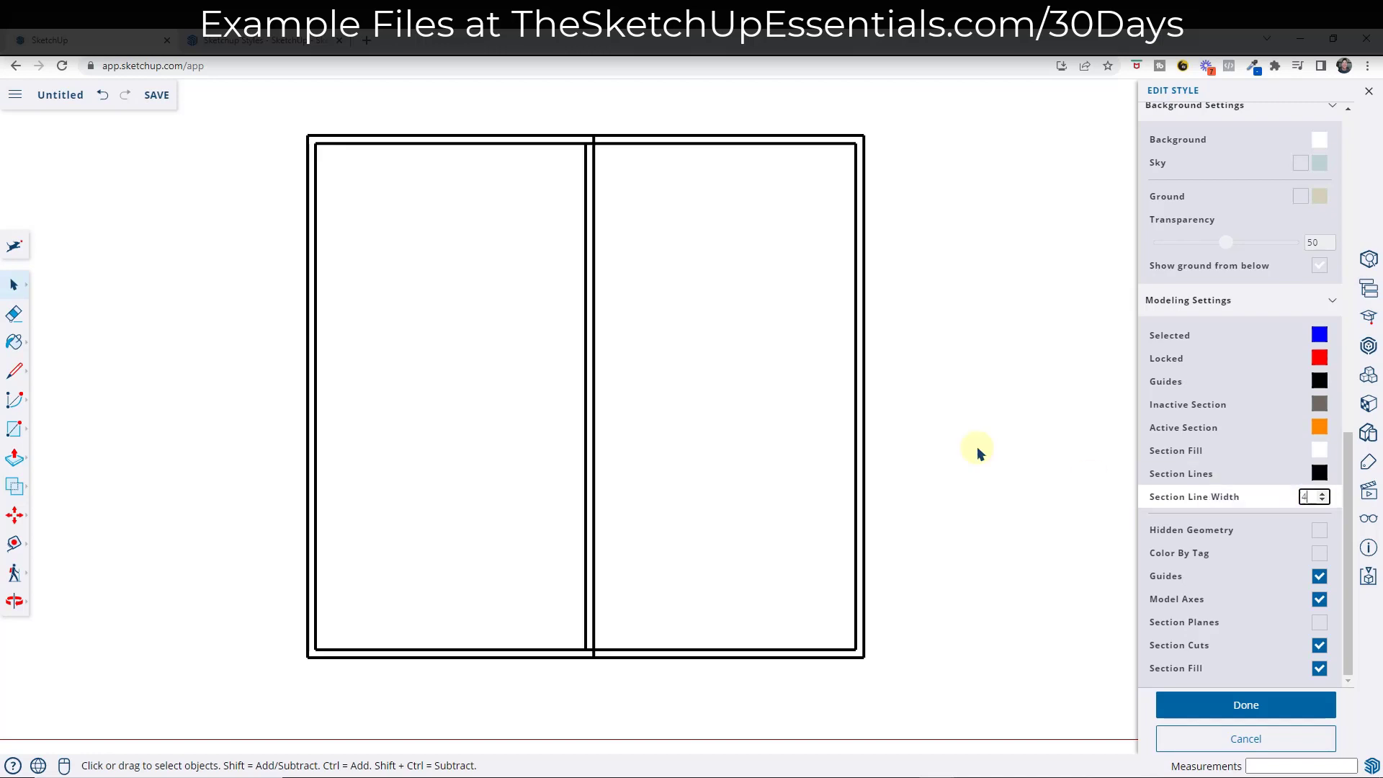
{"action": "left_click", "coordinate": [623, 417]}
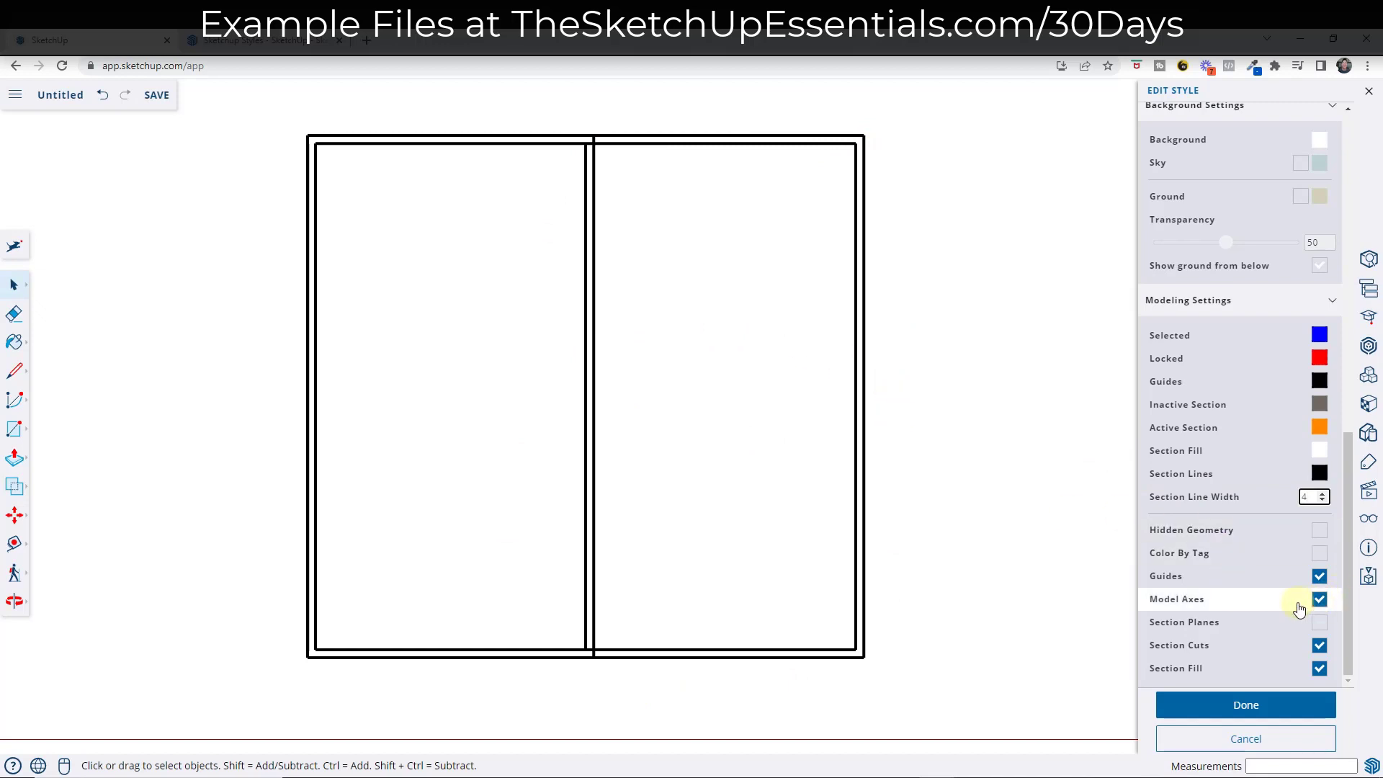
Step: Hide the model axes in the style, show them again, and finish editing the style
{"action": "left_click", "coordinate": [1319, 600]}
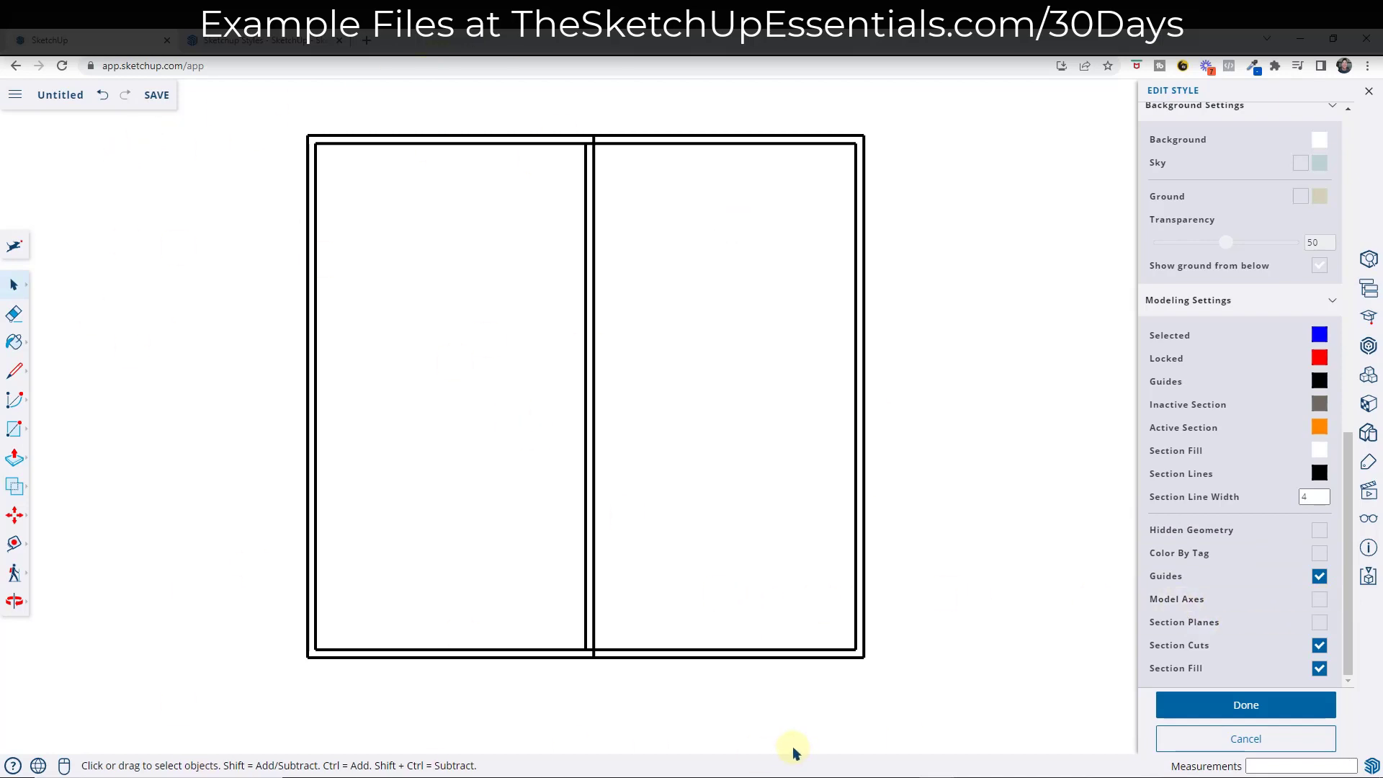
{"action": "left_click", "coordinate": [1321, 601]}
{"action": "left_click", "coordinate": [1236, 705]}
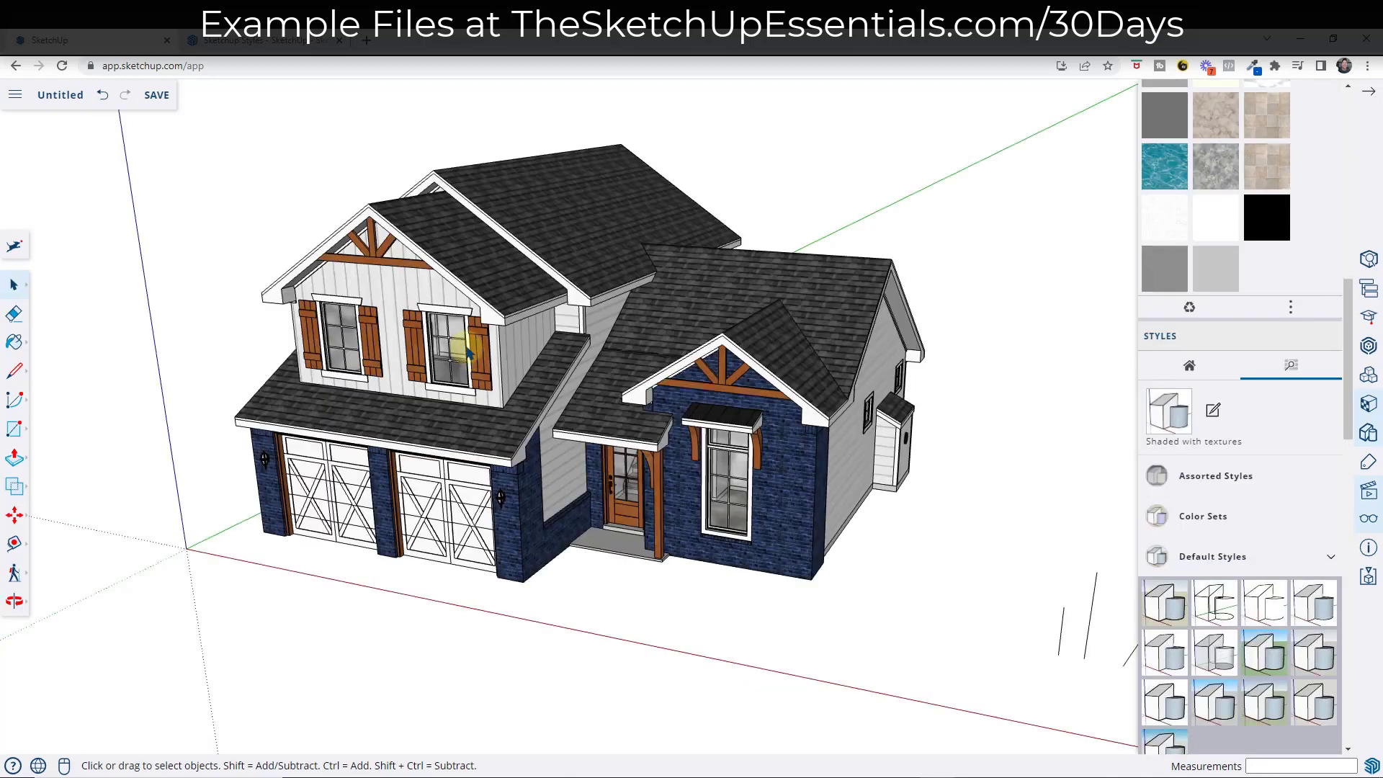
Step: Expand the Assorted Styles collection with the house model in view
{"action": "middle_click_drag", "start_coordinate": [633, 344], "coordinate": [644, 346]}
{"action": "left_click", "coordinate": [1168, 475]}
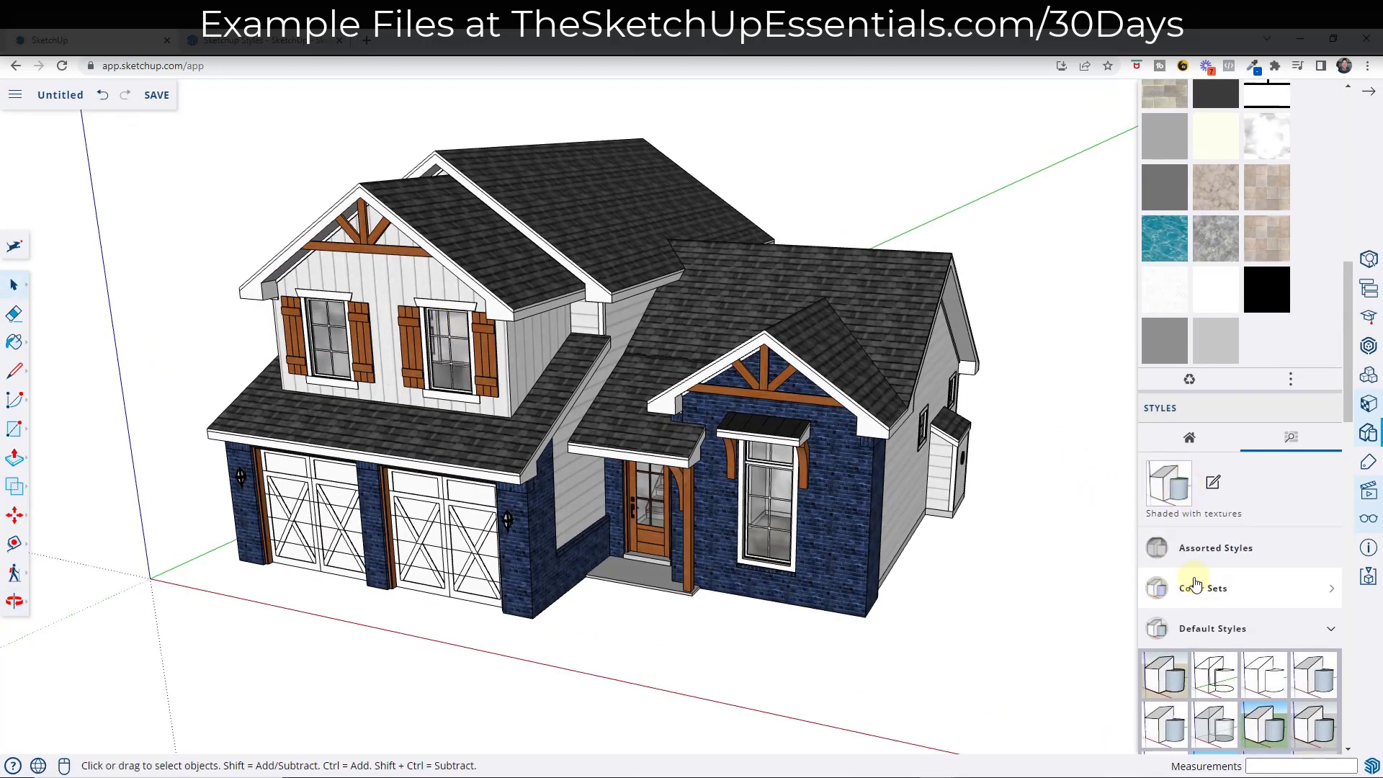
{"action": "scroll", "coordinate": [1192, 497], "scroll_direction": "down", "scroll_amount": 3}
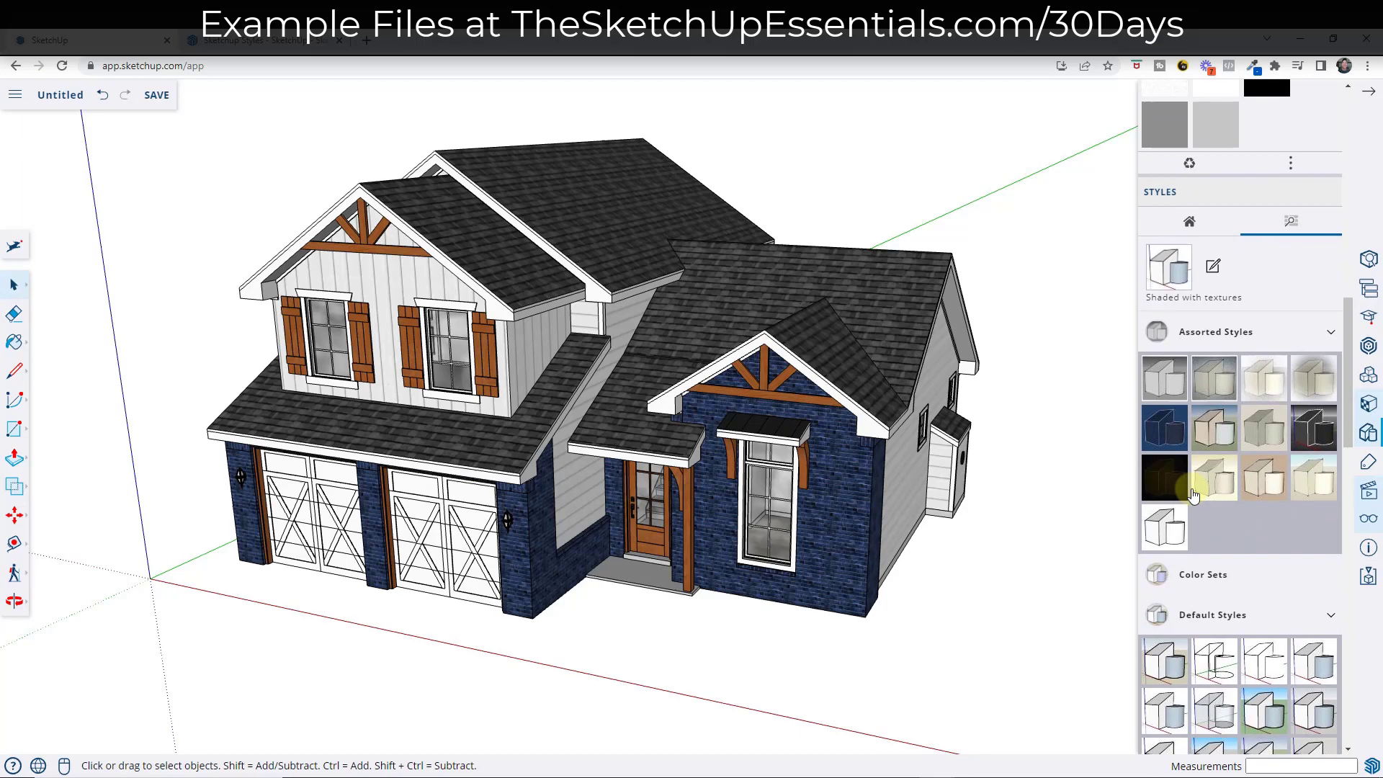
Step: Try the PSO Cursive and Blueprint styles from Assorted Styles on the house model
{"action": "left_click", "coordinate": [1165, 387]}
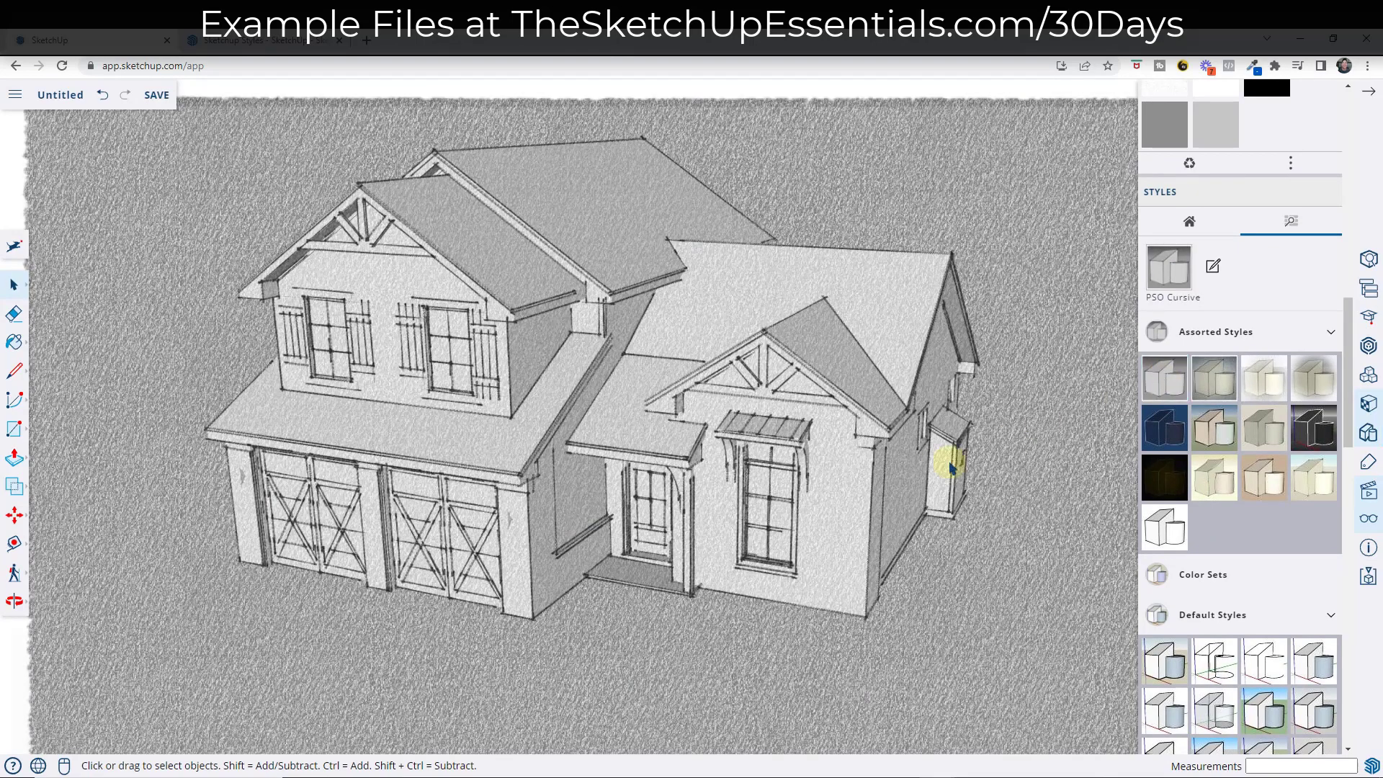
{"action": "middle_click_drag", "start_coordinate": [941, 456], "coordinate": [911, 360]}
{"action": "middle_click_drag", "start_coordinate": [833, 328], "coordinate": [833, 339]}
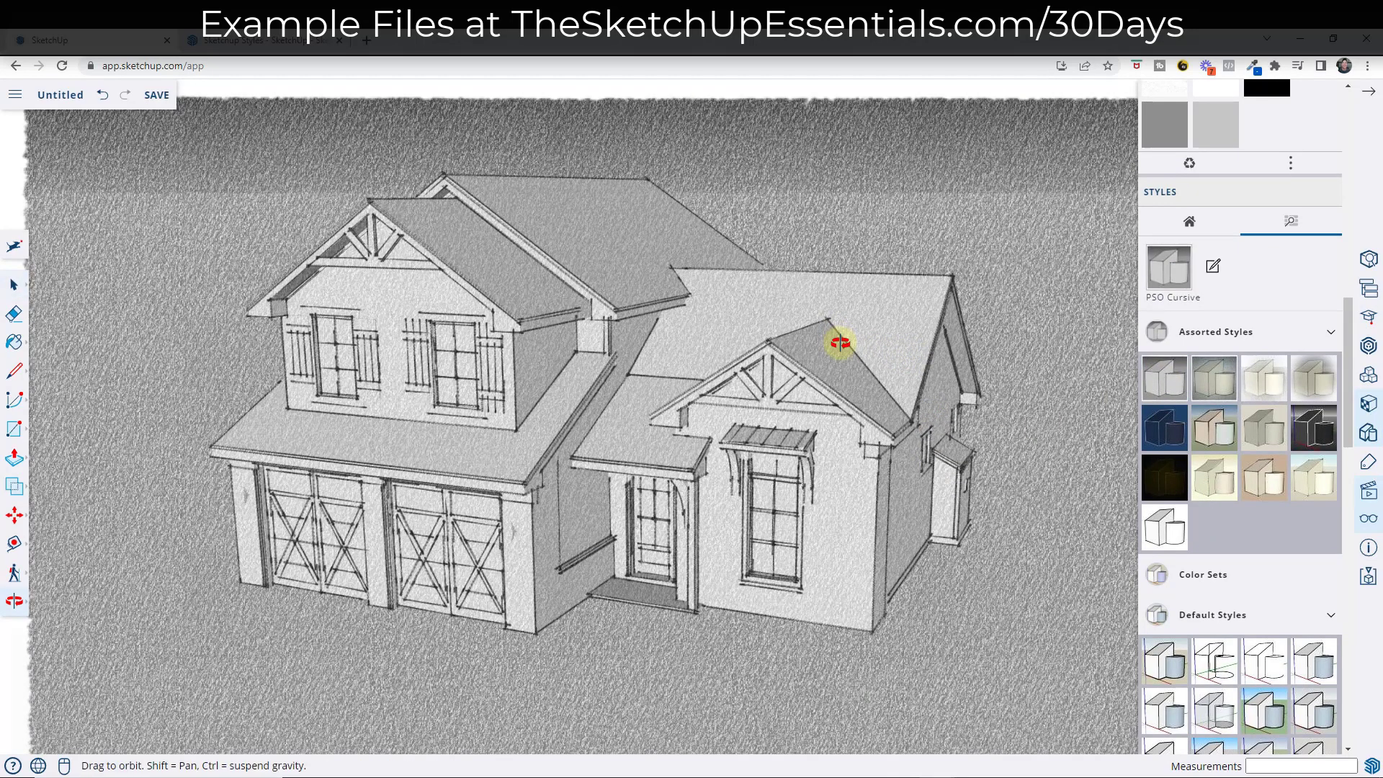
{"action": "scroll", "coordinate": [833, 340], "scroll_direction": "up", "scroll_amount": 2}
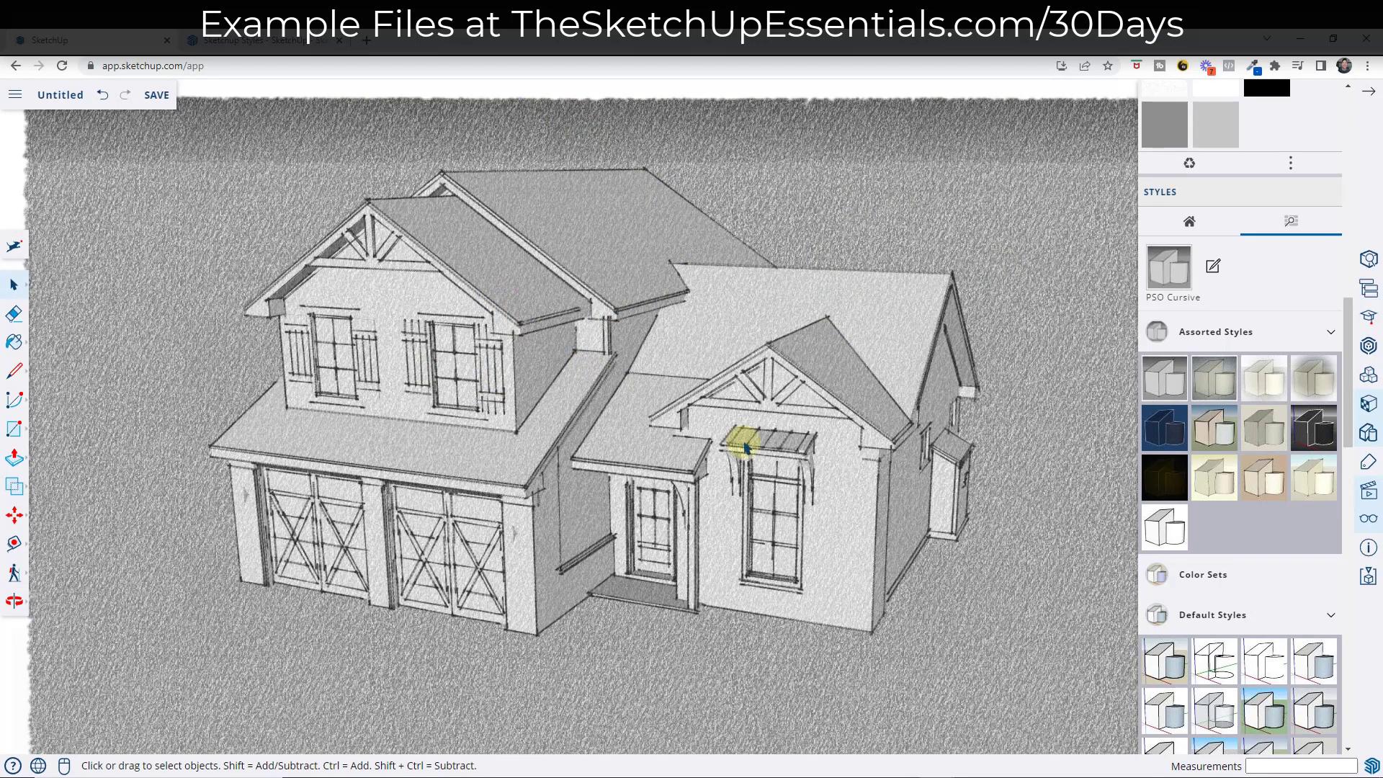
{"action": "left_click", "coordinate": [1156, 437]}
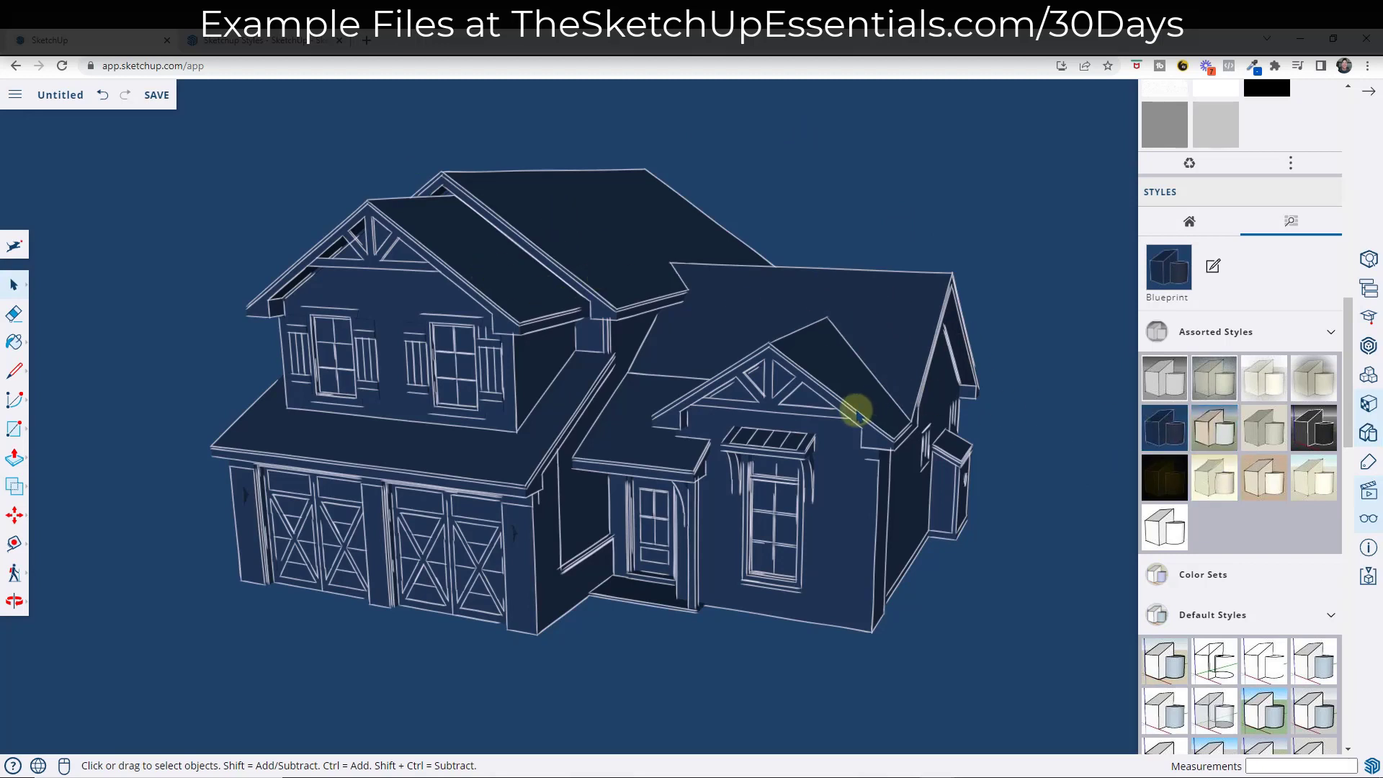
Step: Apply the Whiteboard with Dry Erase Marker style to the house and check its sketchy edges
{"action": "left_click", "coordinate": [1264, 378]}
{"action": "mouse_move", "coordinate": [840, 395]}
{"action": "middle_mouse_down"}
{"action": "mouse_move", "coordinate": [553, 386]}
{"action": "mouse_move", "coordinate": [824, 370]}
{"action": "mouse_move", "coordinate": [876, 388]}
{"action": "mouse_move", "coordinate": [886, 418]}
{"action": "middle_mouse_up"}
{"action": "scroll", "coordinate": [888, 478], "scroll_direction": "up", "scroll_amount": 2}
{"action": "scroll", "coordinate": [762, 456], "scroll_direction": "down", "scroll_amount": 2}
{"action": "scroll", "coordinate": [611, 438], "scroll_direction": "up", "scroll_amount": 2}
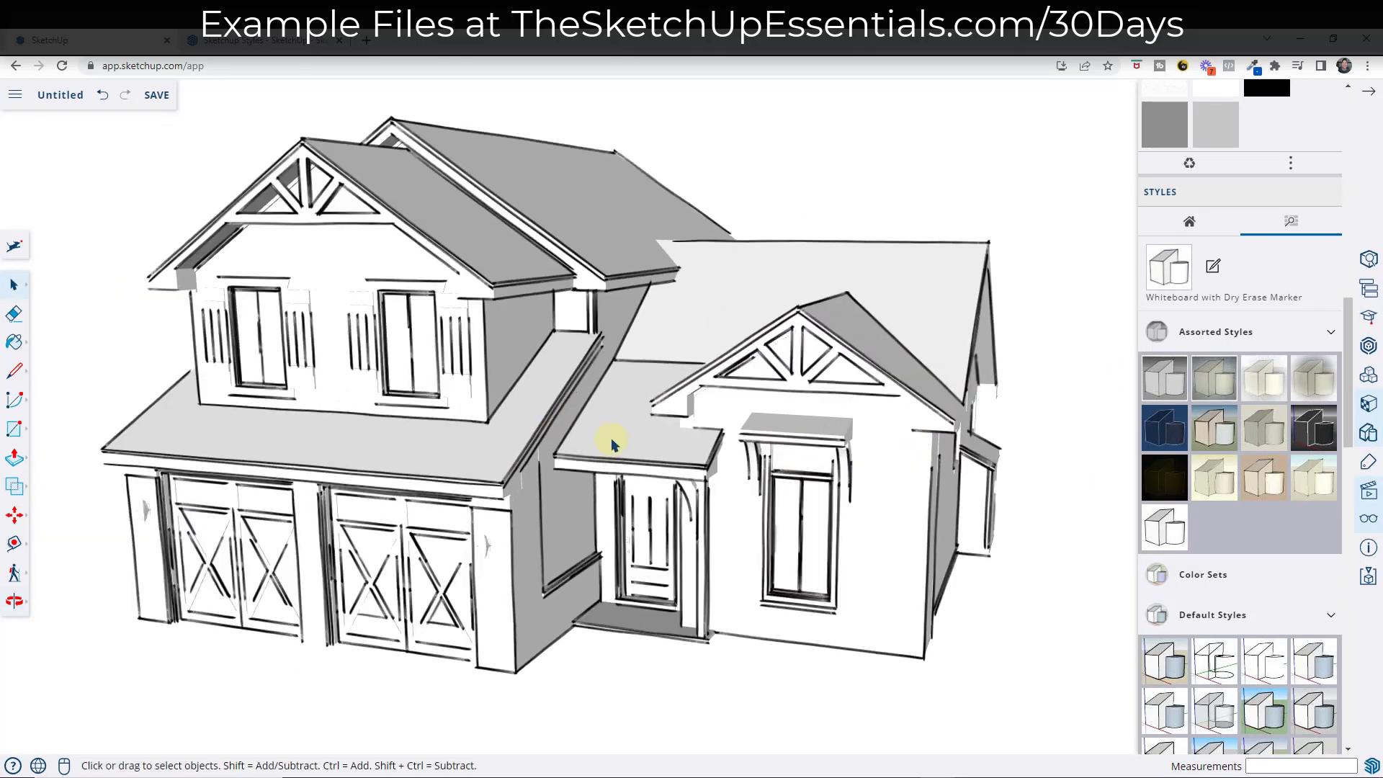
{"action": "middle_click_drag", "start_coordinate": [670, 417], "coordinate": [681, 398]}
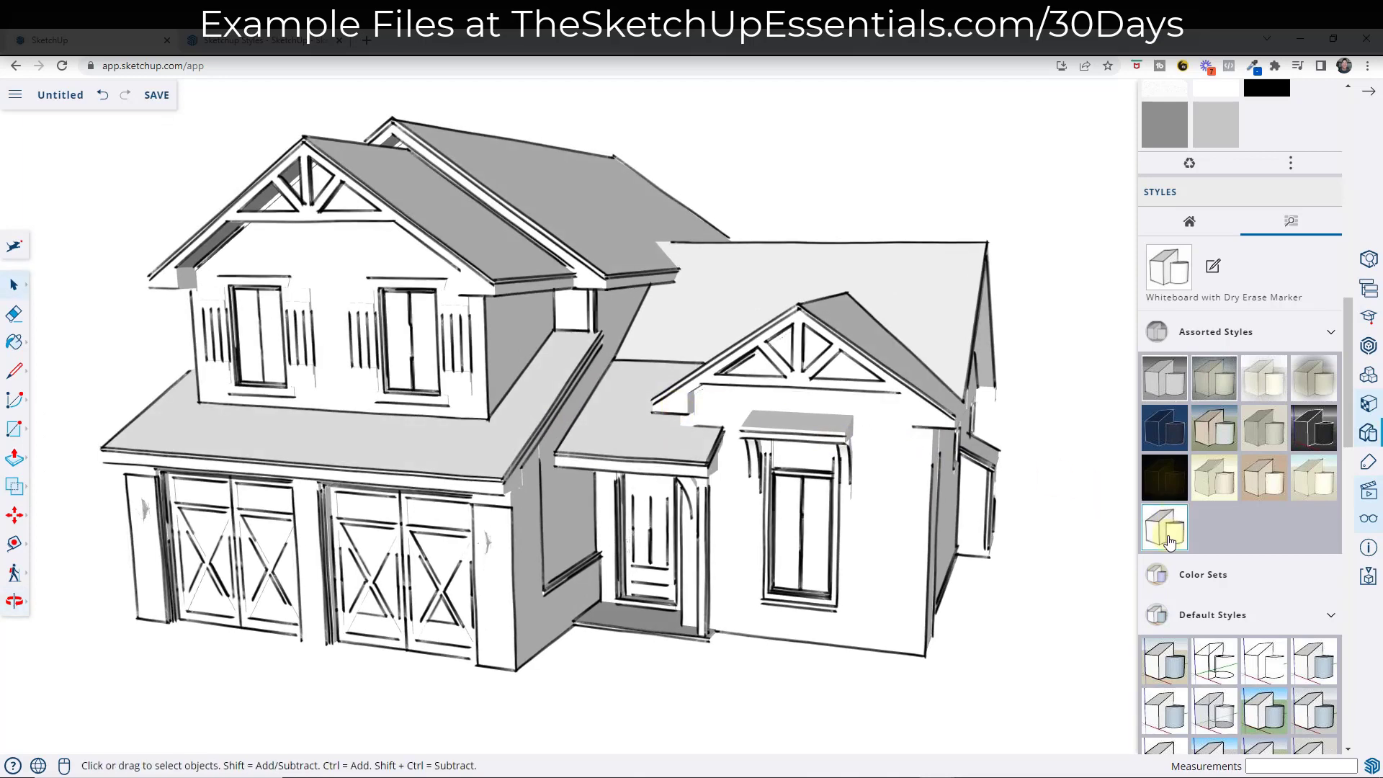
{"action": "scroll", "coordinate": [1219, 579], "scroll_direction": "down", "scroll_amount": 1}
{"action": "scroll", "coordinate": [1220, 578], "scroll_direction": "down", "scroll_amount": 5}
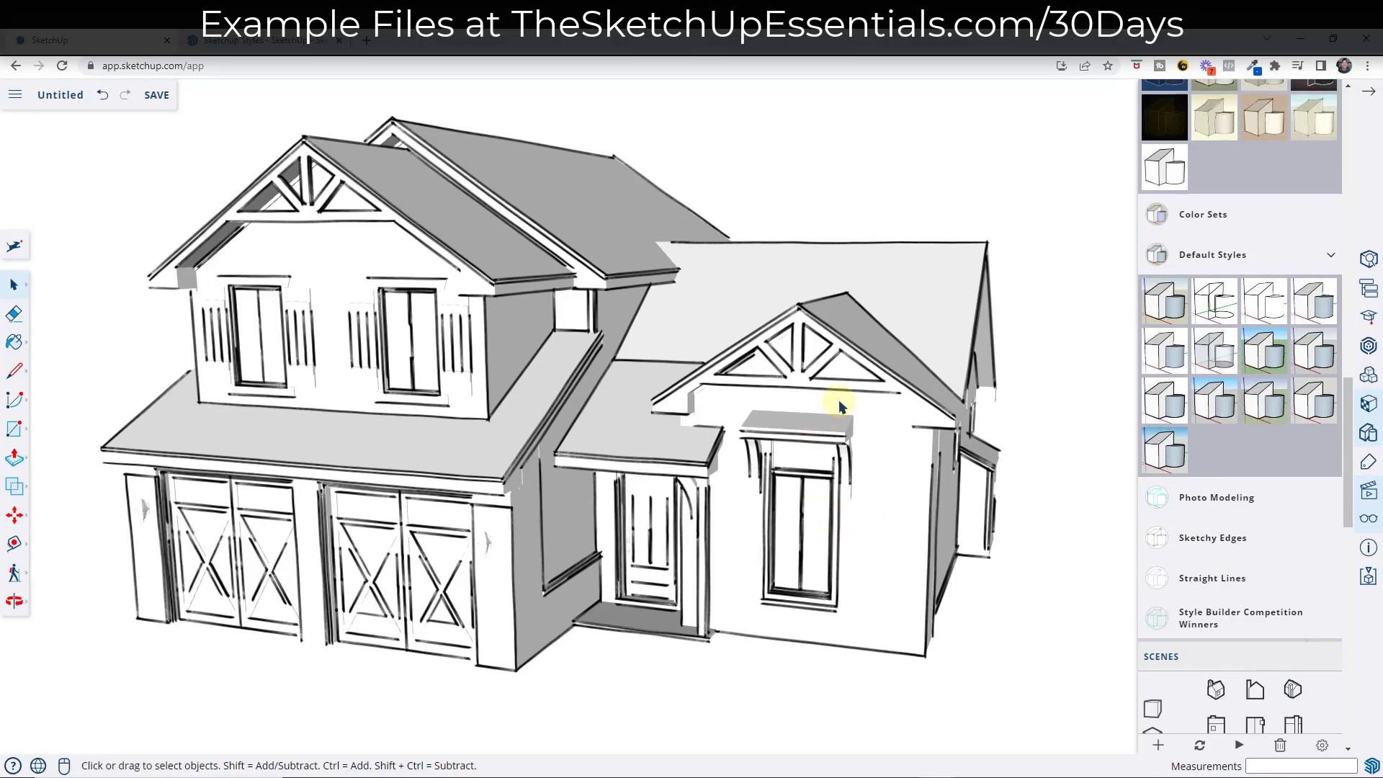
{"action": "scroll", "coordinate": [926, 401], "scroll_direction": "down", "scroll_amount": 1}
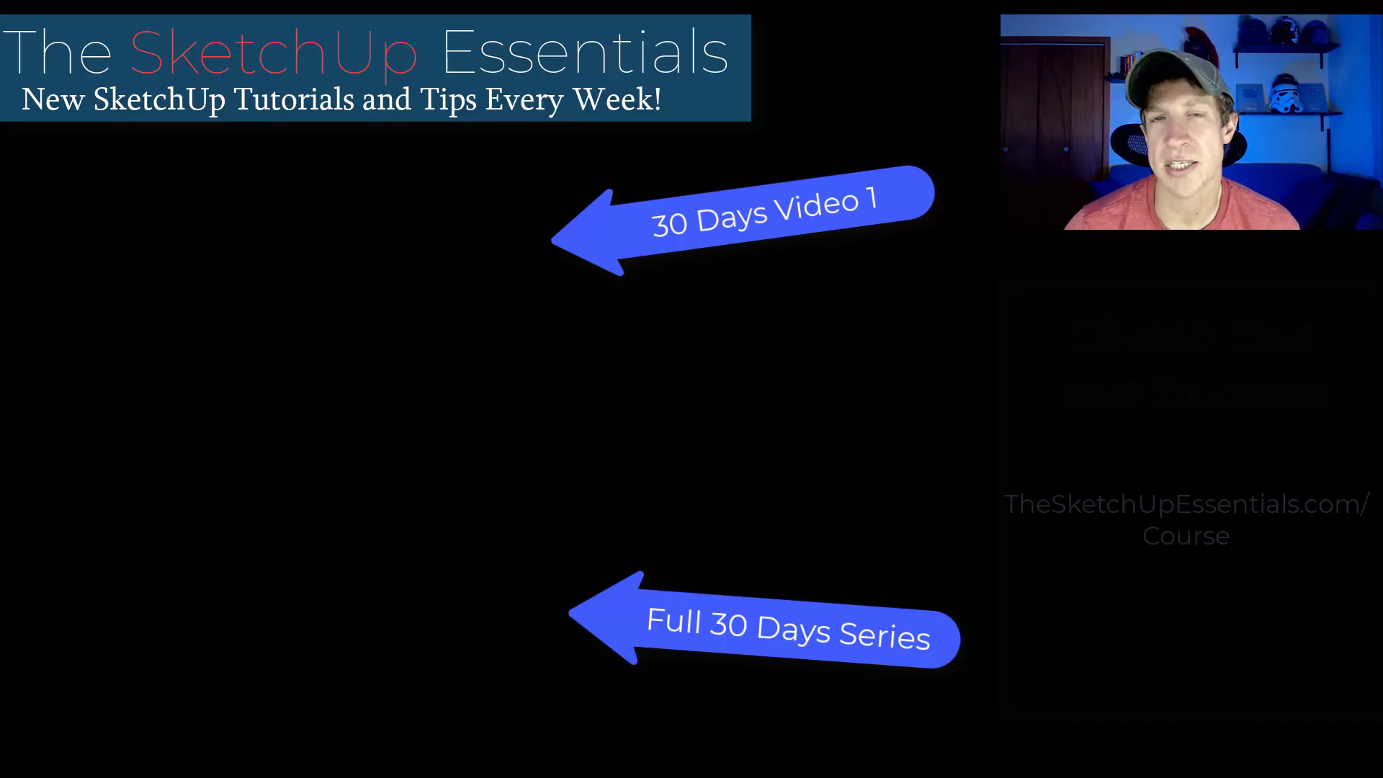